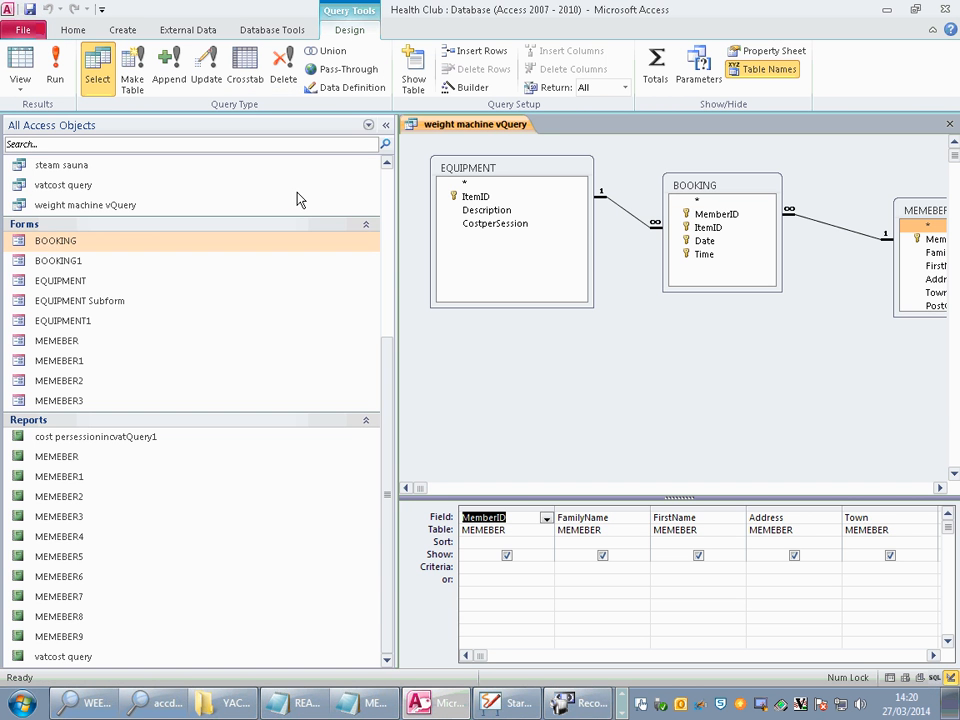
# Step: Close the weight machine query, create a blank form in design view and enlarge its detail area to about 24 by 14.5 cm
pyautogui.click(385, 125)
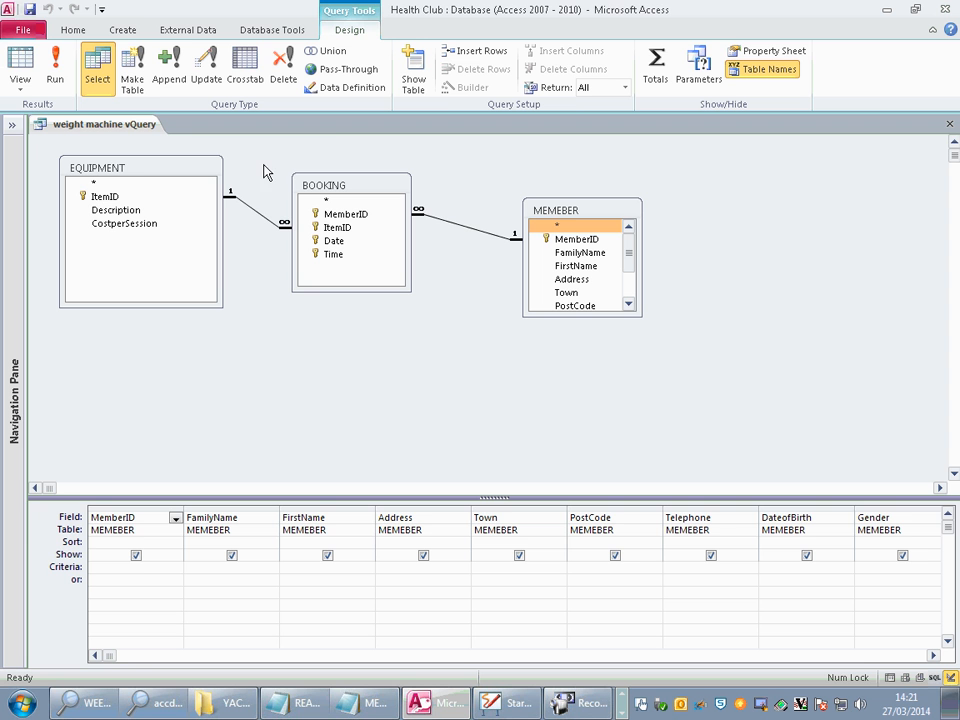
pyautogui.click(949, 124)
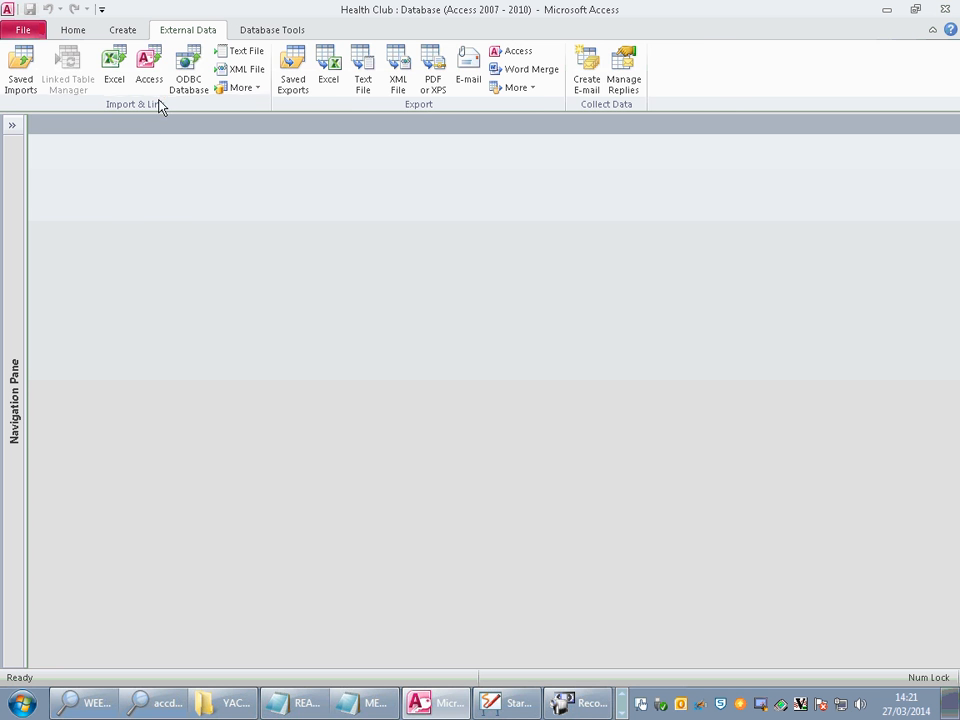
pyautogui.click(132, 29)
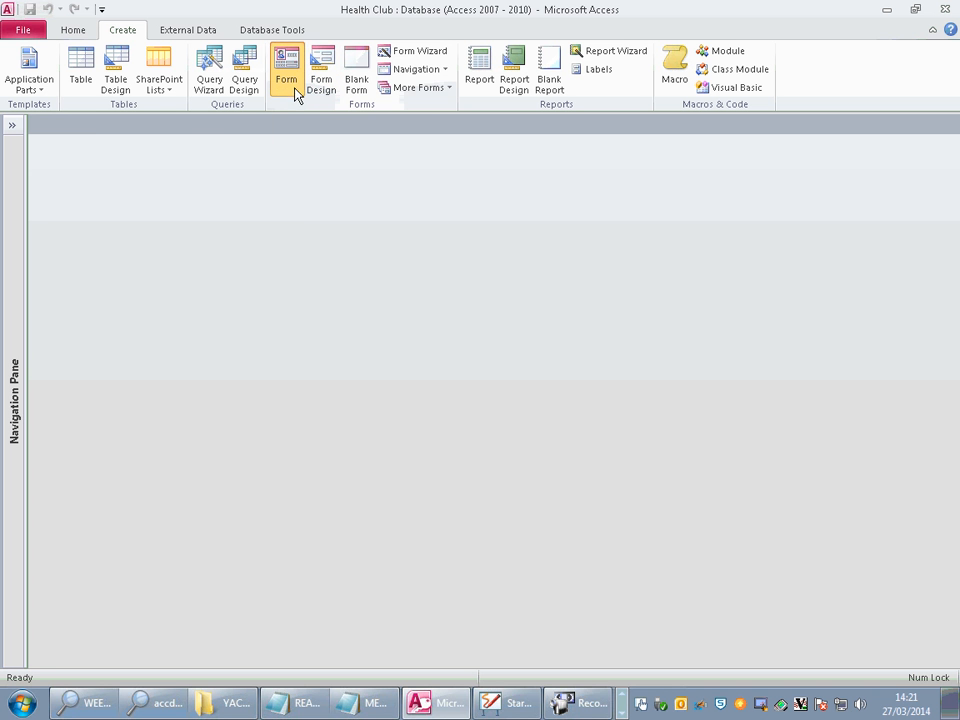
pyautogui.click(323, 68)
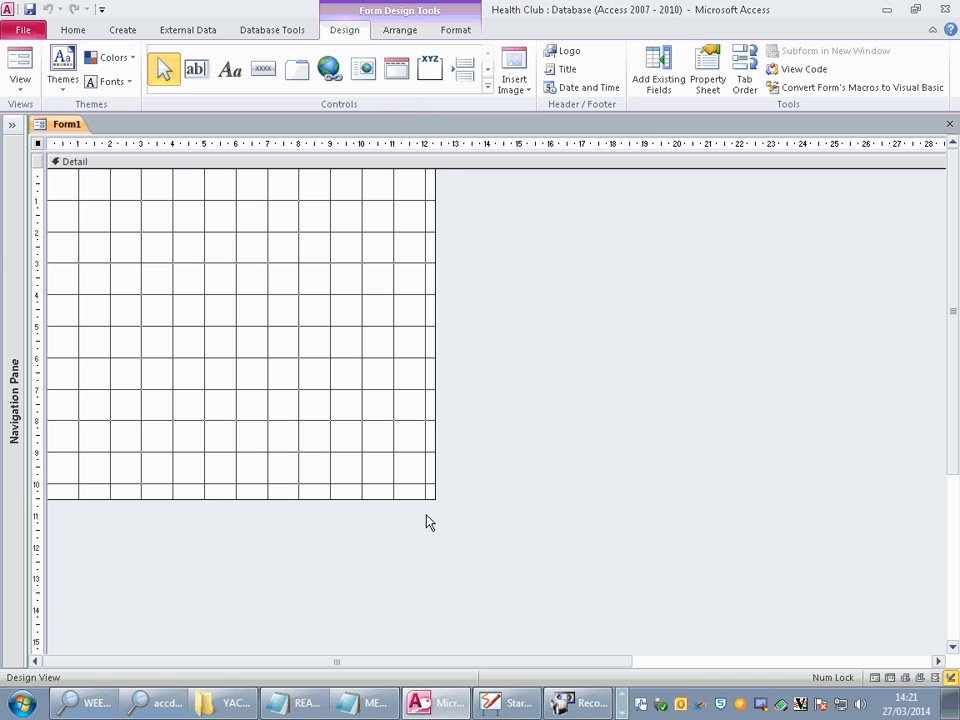
pyautogui.moveTo(433, 497); pyautogui.dragTo(801, 624)
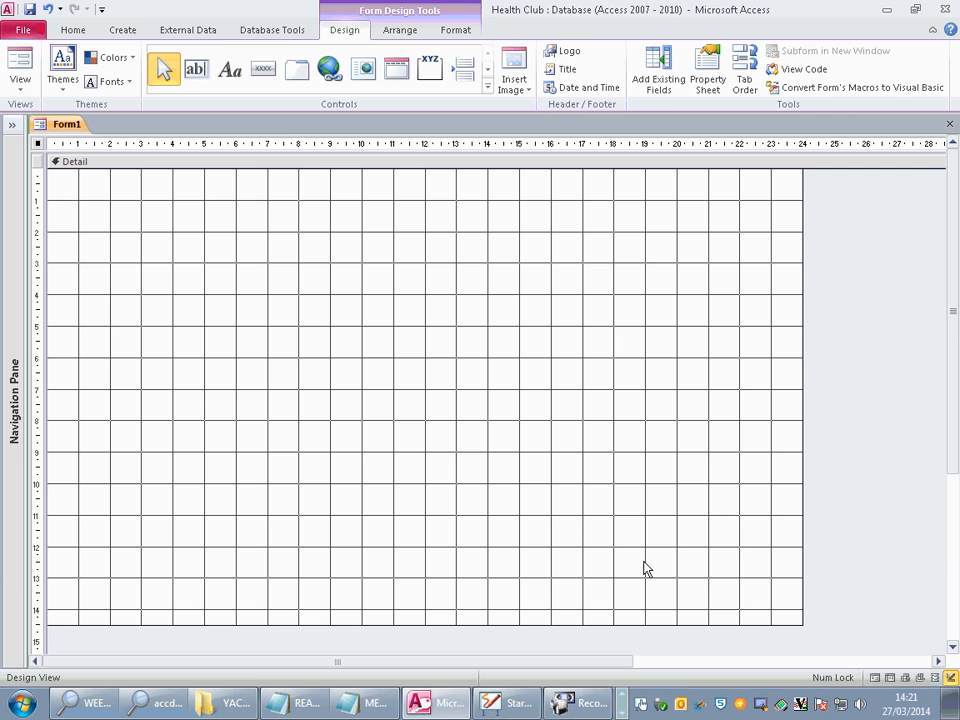
# Step: Save the new form as MAINMENU and return to its design
pyautogui.click(33, 33)
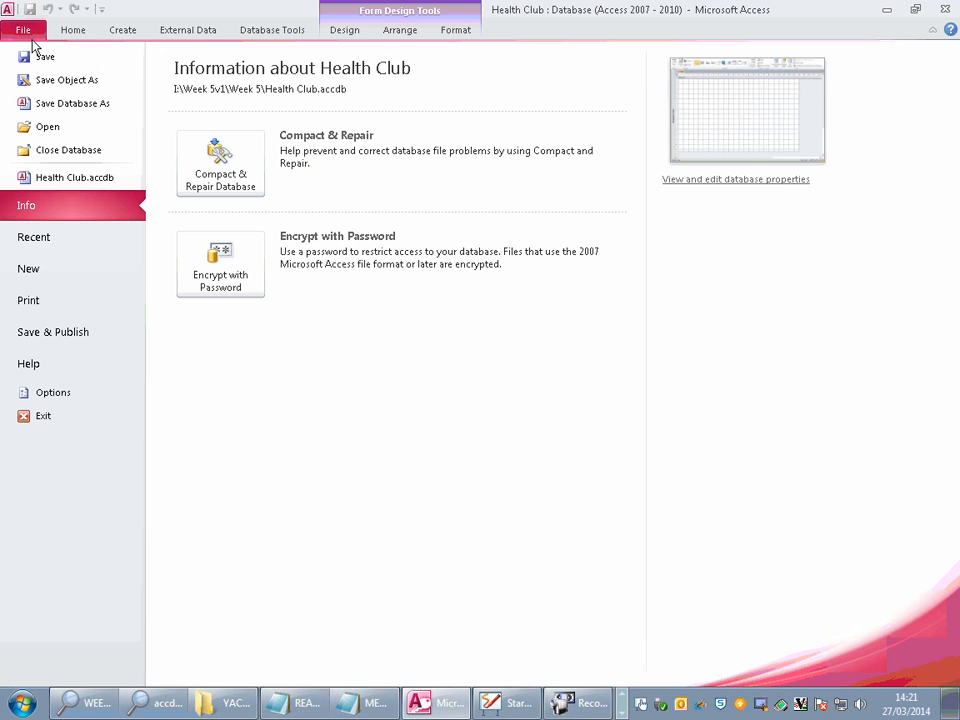
pyautogui.click(69, 80)
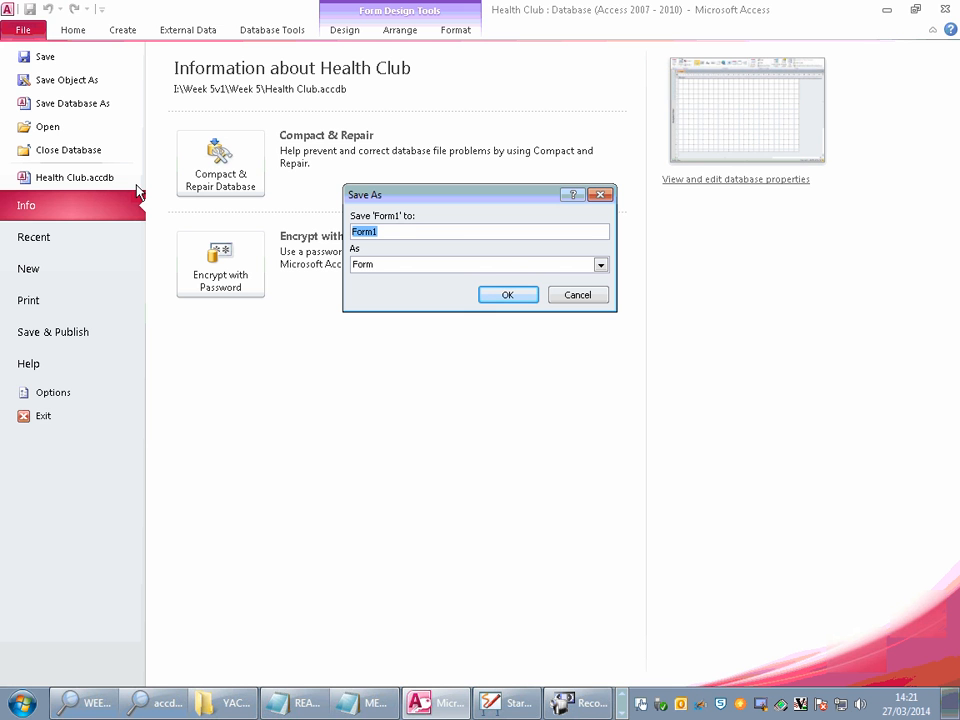
pyautogui.write('MAINMENU')
pyautogui.press('Return')
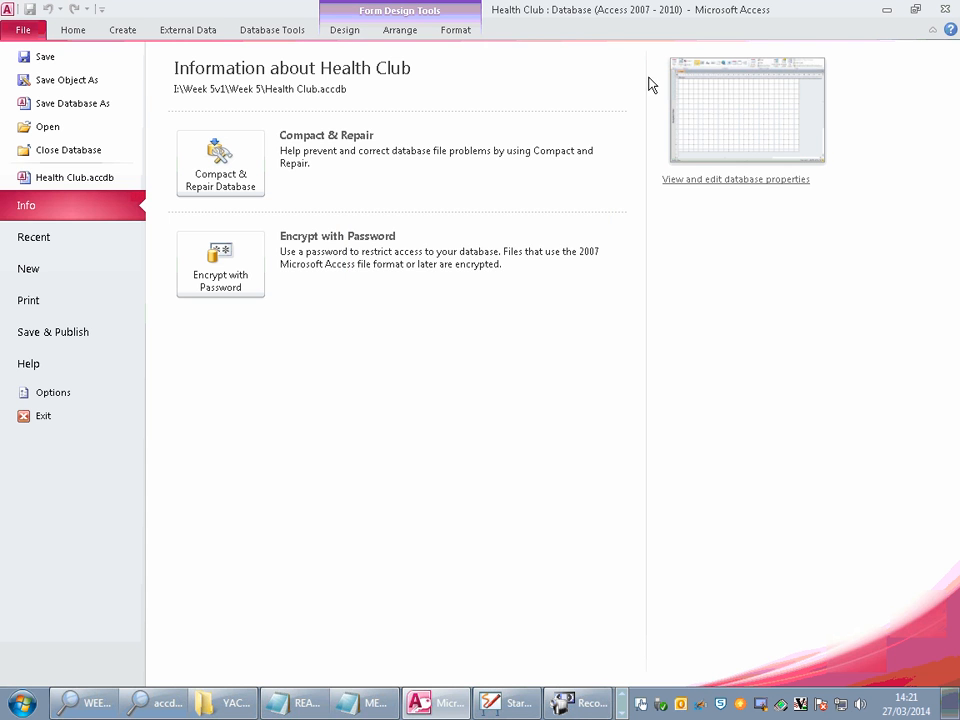
pyautogui.click(724, 146)
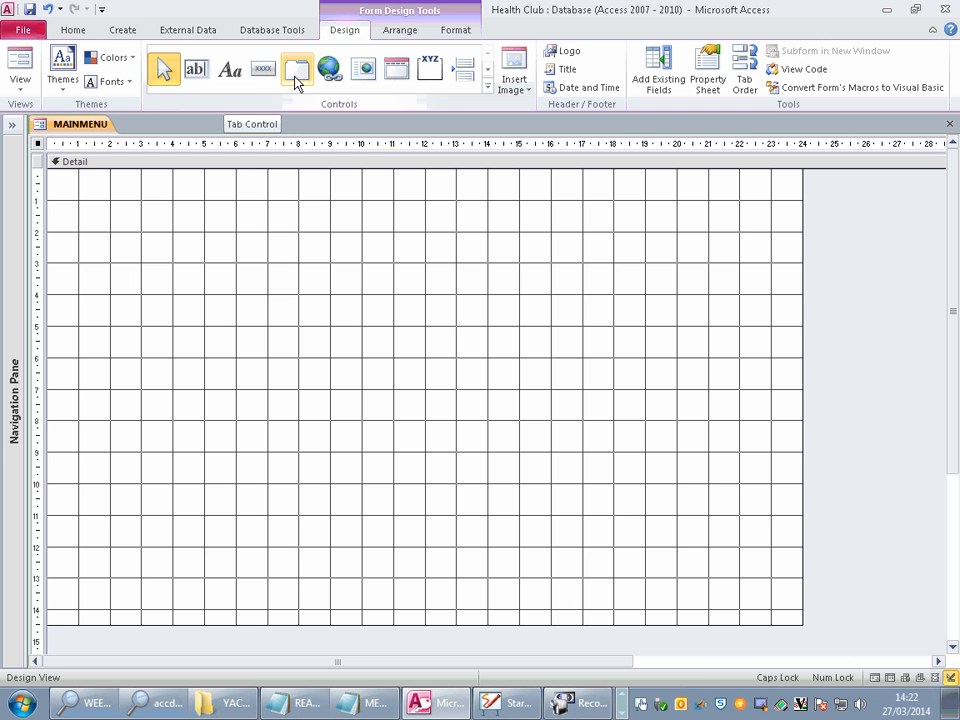
# Step: Add a label reading MAIN MENU about 7 cm across and 1 cm down in the form's detail area
pyautogui.click(233, 76)
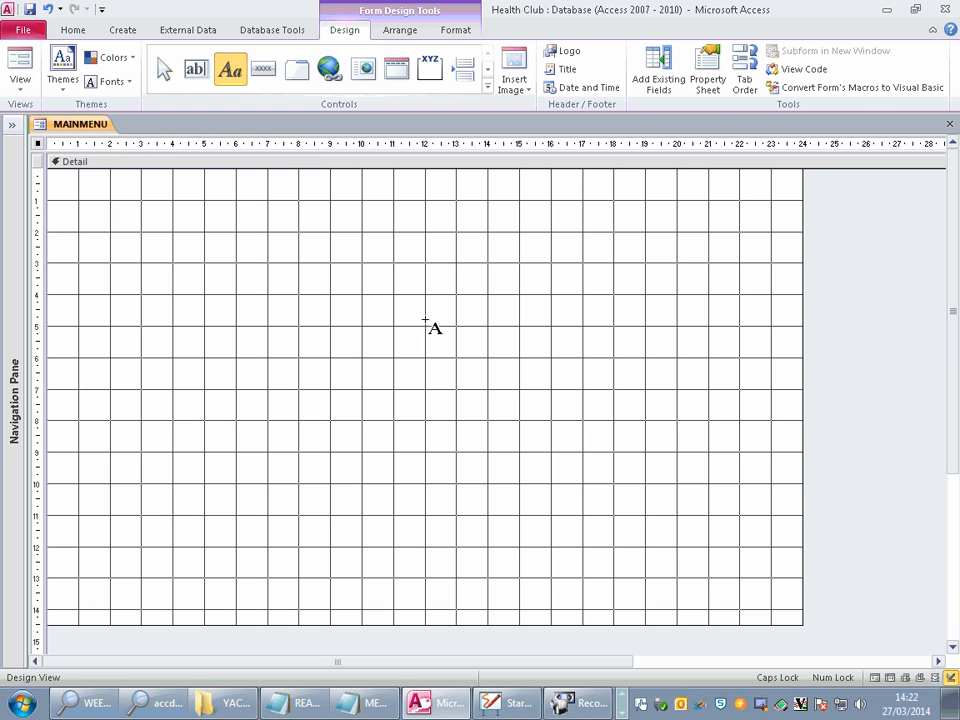
pyautogui.click(268, 200)
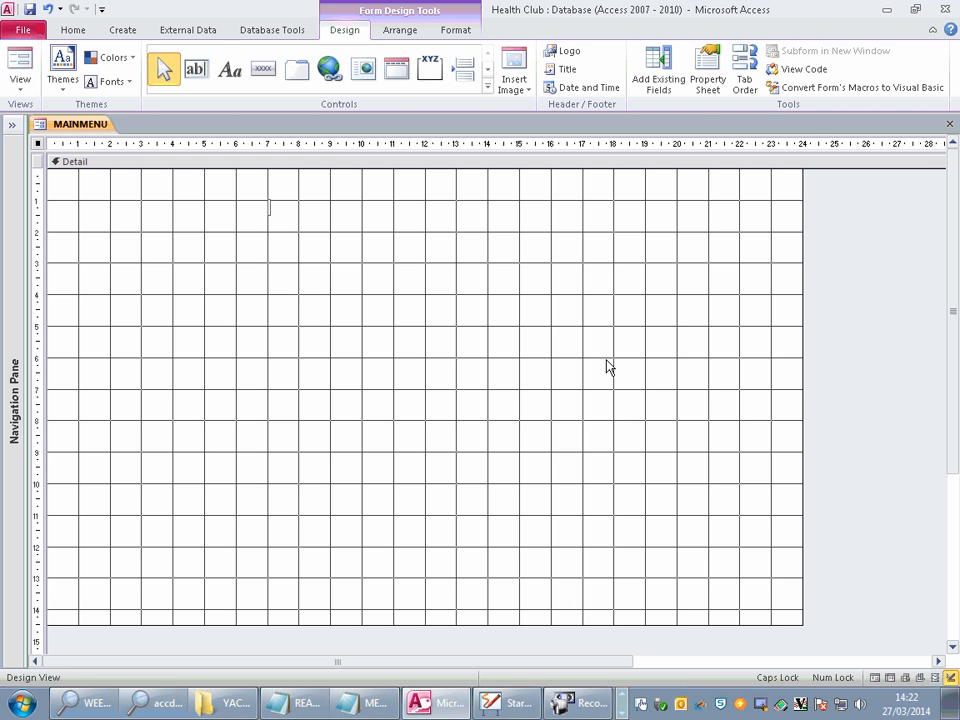
pyautogui.press('capslock')
pyautogui.press('capslock')
pyautogui.write('MAIN MENU')
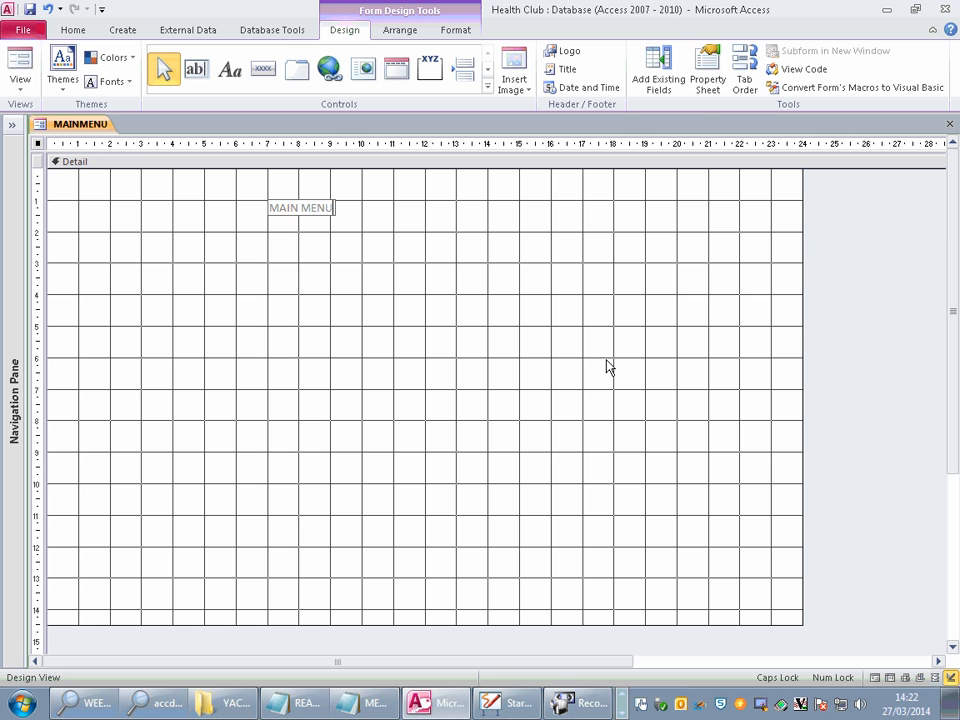
# Step: Display the property sheet for the MAIN MENU label
pyautogui.doubleClick(326, 207)
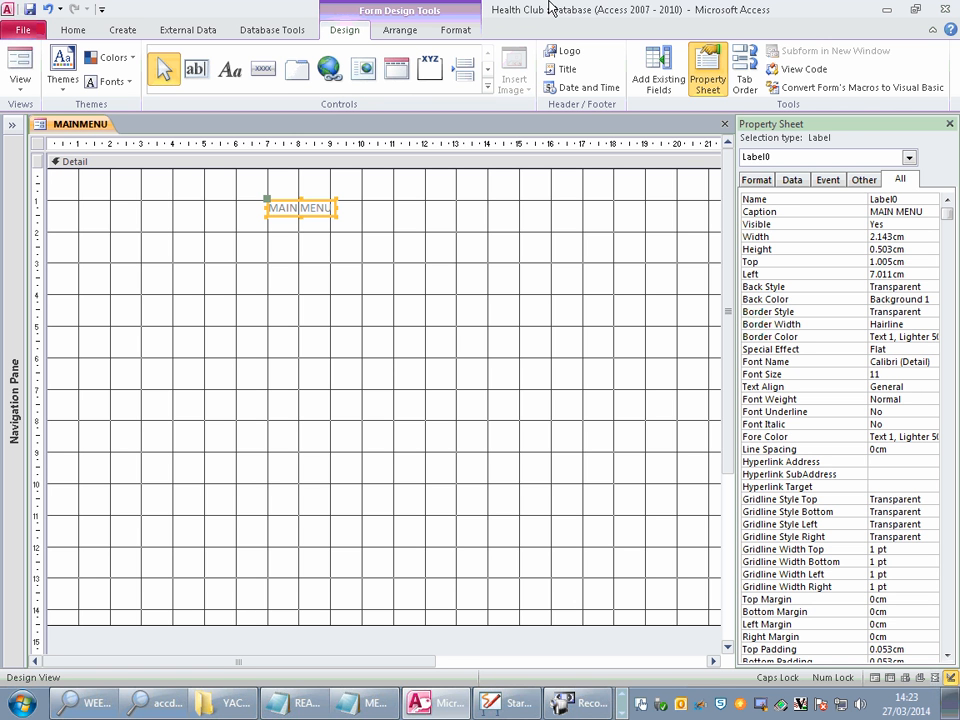
pyautogui.click(950, 124)
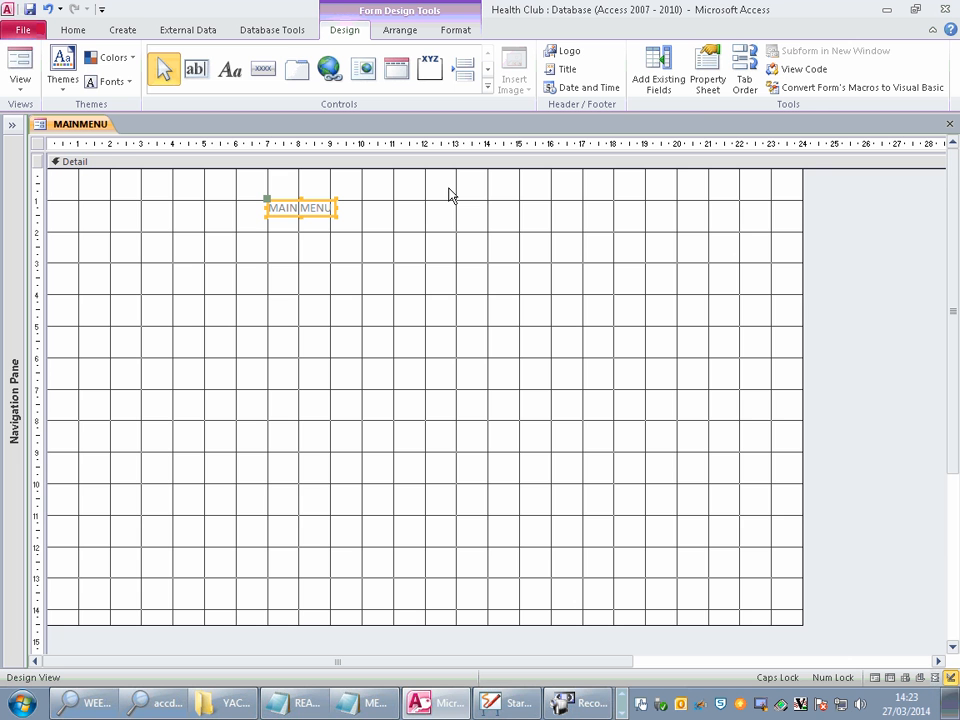
pyautogui.press('F4')
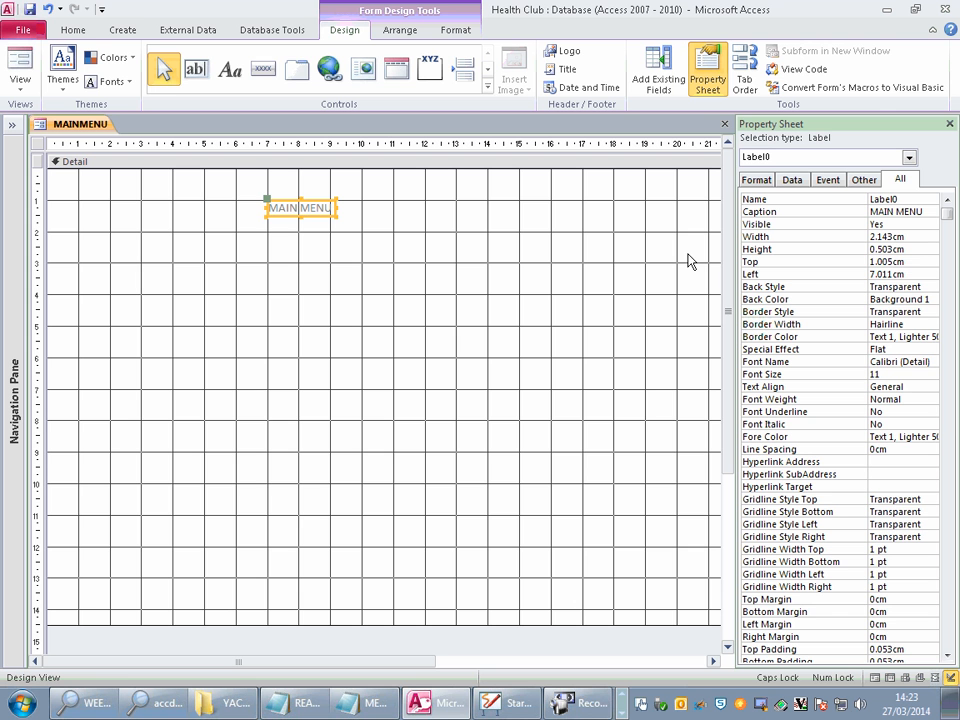
# Step: Set the MAIN MENU label's font size to 28 and enlarge its box to about 6.8 by 2.3 cm
pyautogui.click(919, 440)
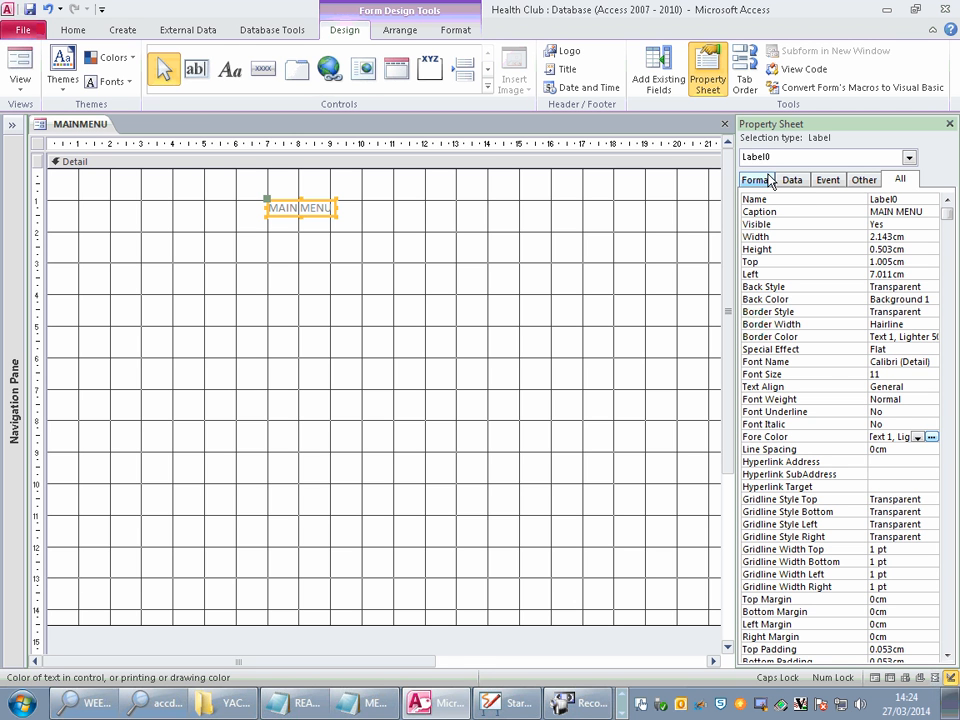
pyautogui.click(917, 438)
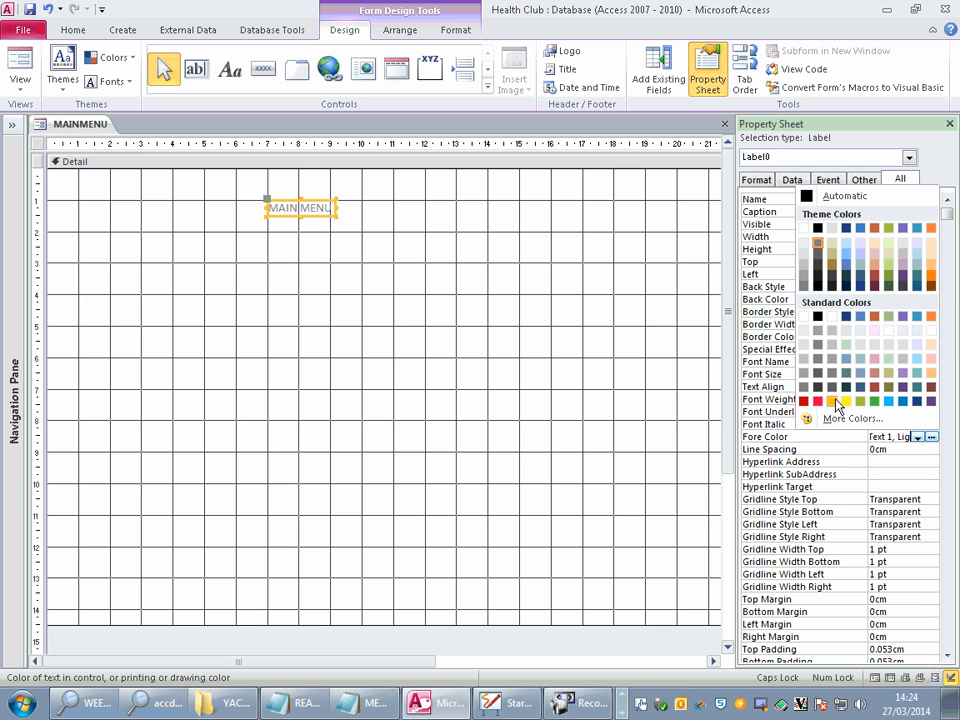
pyautogui.click(765, 375)
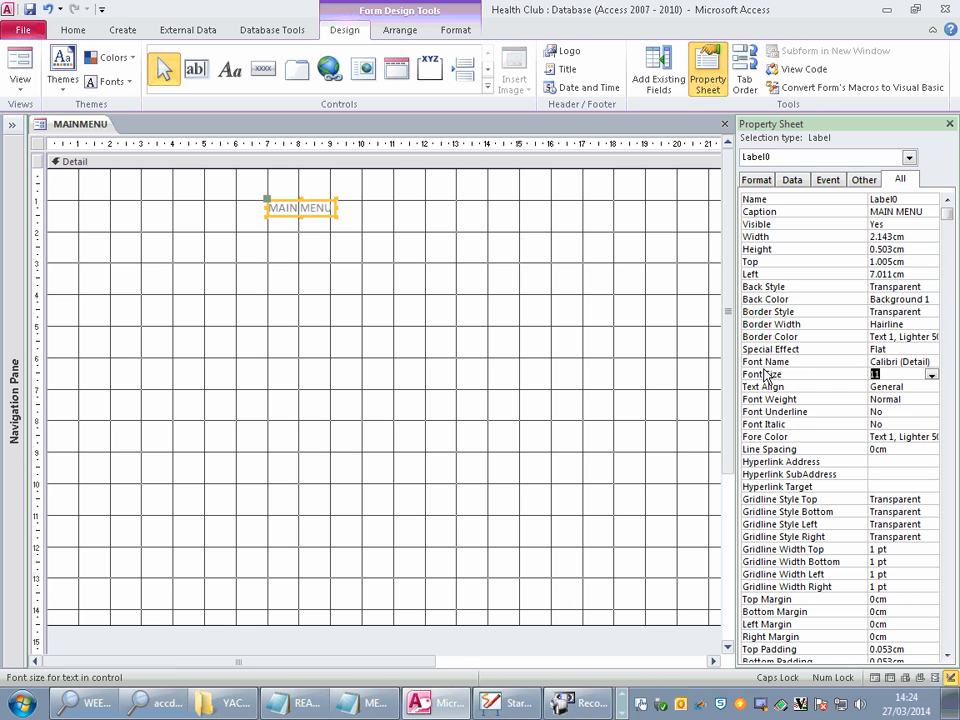
pyautogui.click(931, 375)
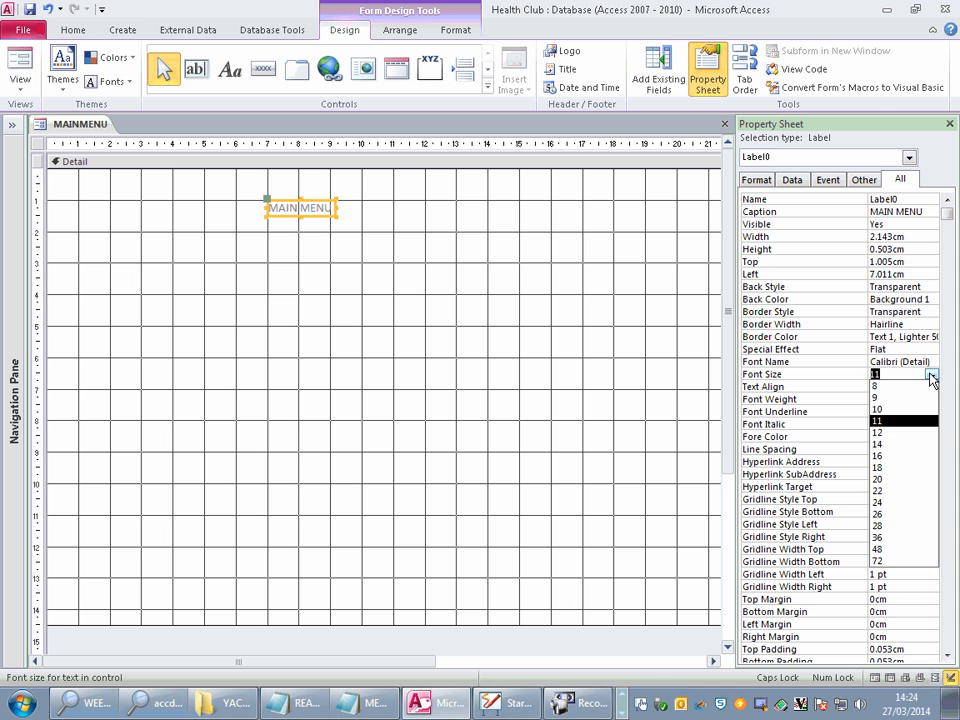
pyautogui.click(885, 526)
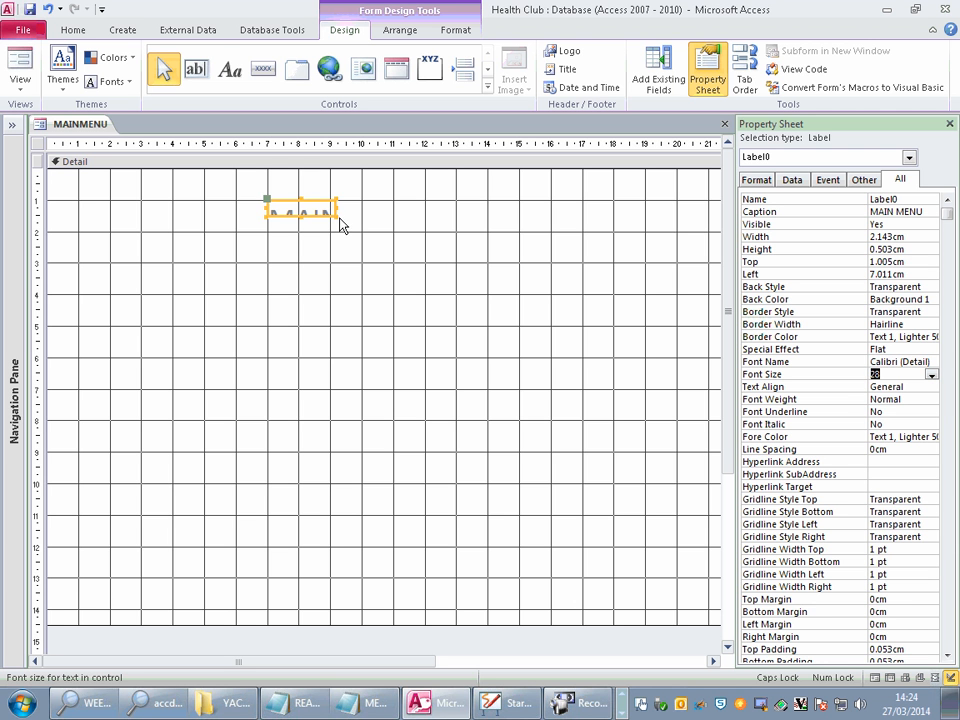
pyautogui.moveTo(336, 219); pyautogui.dragTo(482, 271)
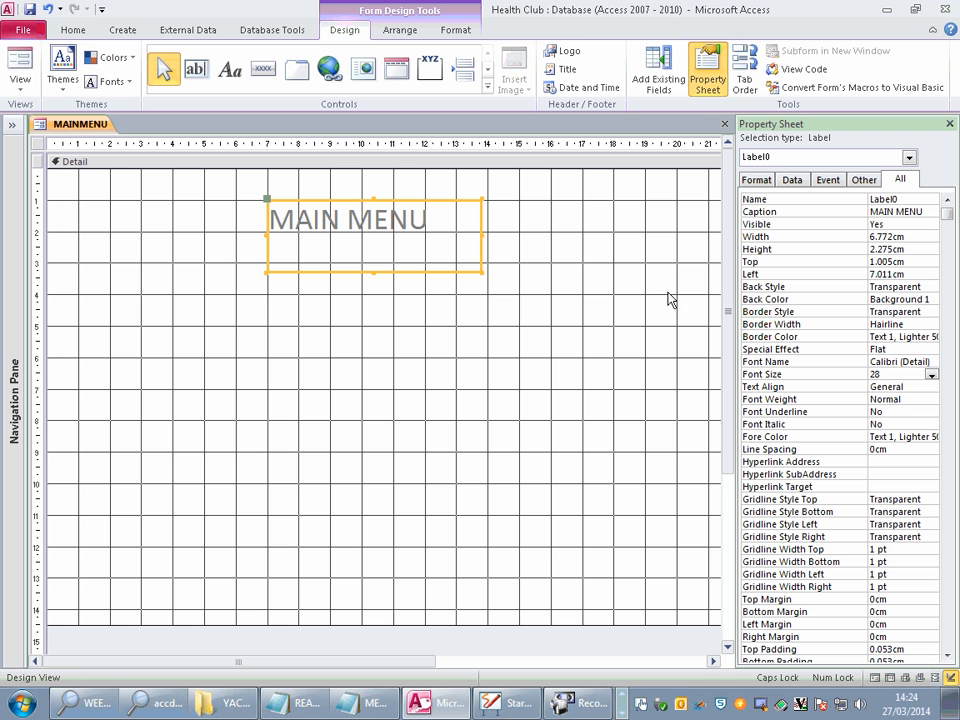
# Step: Centre the MAIN MENU label's text and reduce the box height to about 1.5 cm
pyautogui.click(74, 31)
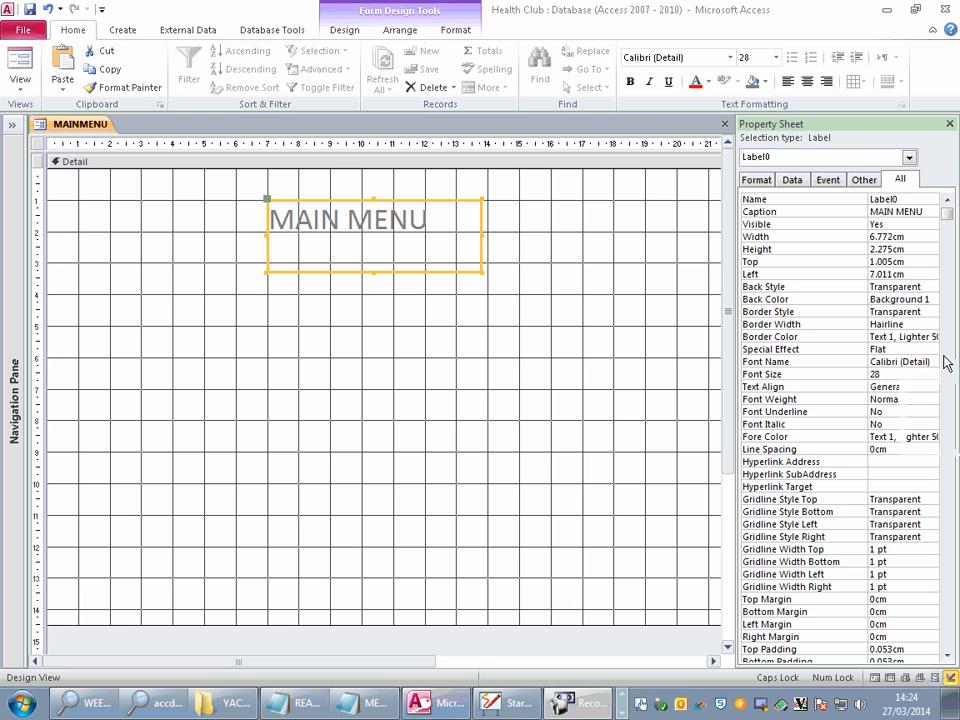
pyautogui.click(807, 82)
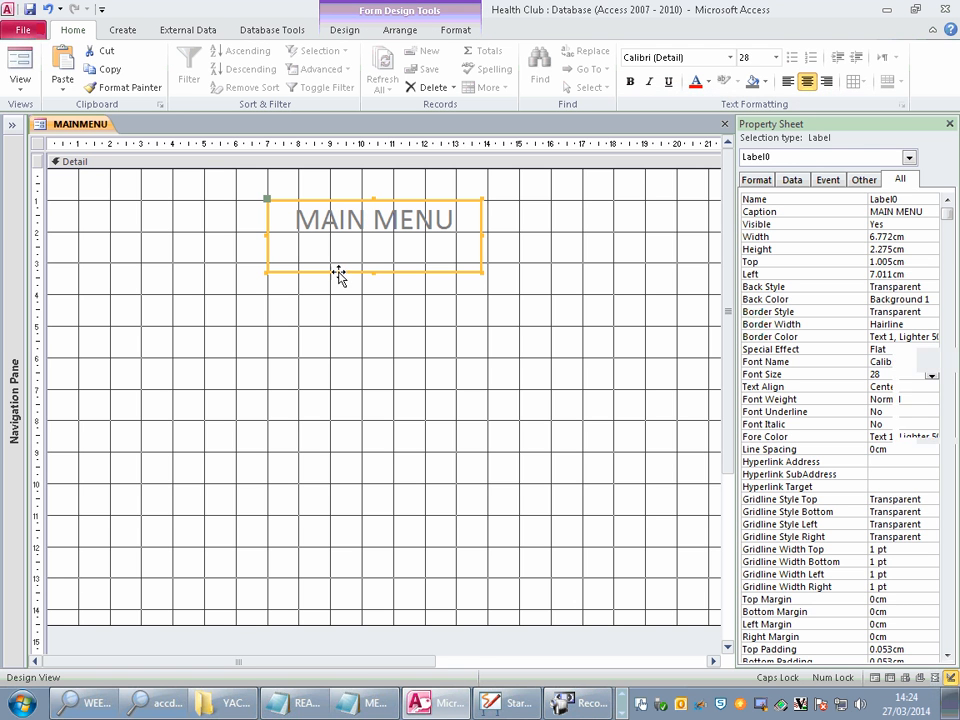
pyautogui.moveTo(374, 271); pyautogui.dragTo(386, 247)
# Step: Make the MAIN MENU label's text bold, underlined and red
pyautogui.click(631, 81)
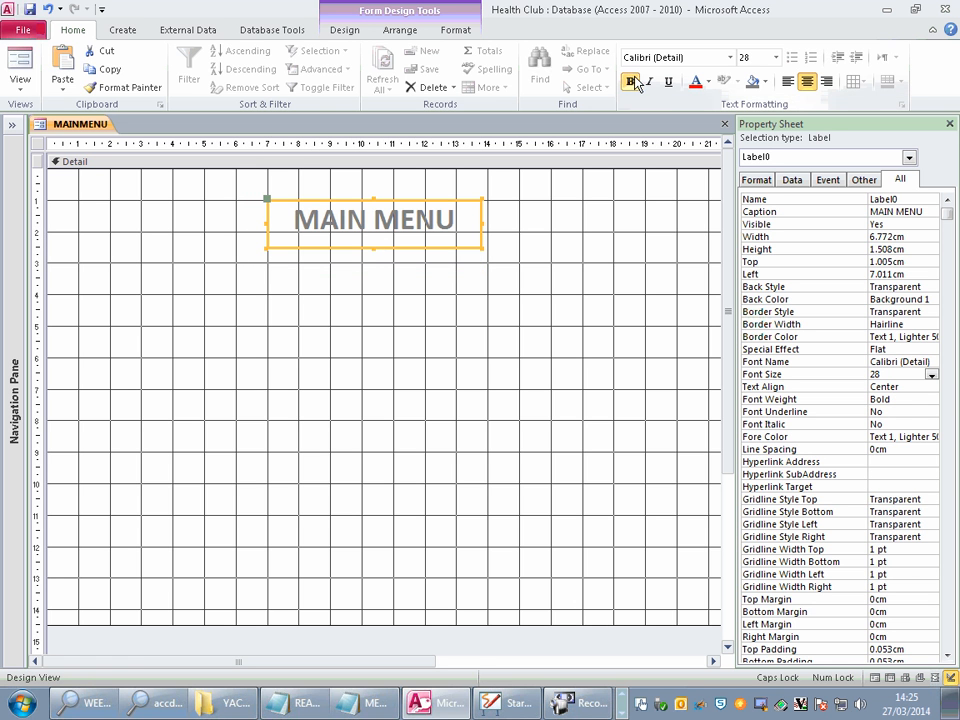
pyautogui.click(668, 81)
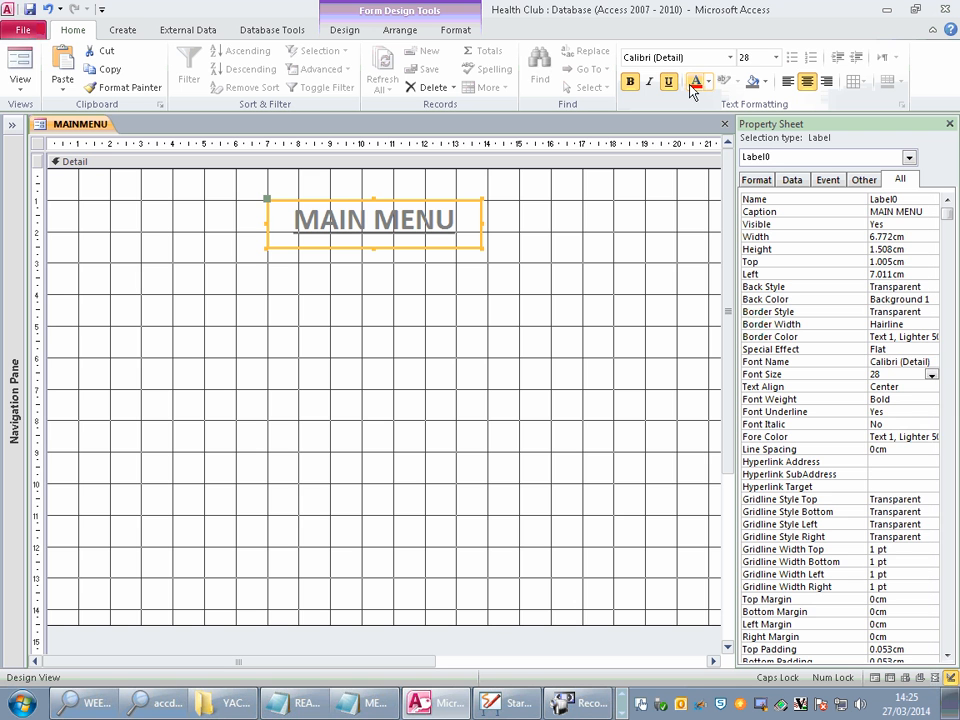
pyautogui.click(694, 82)
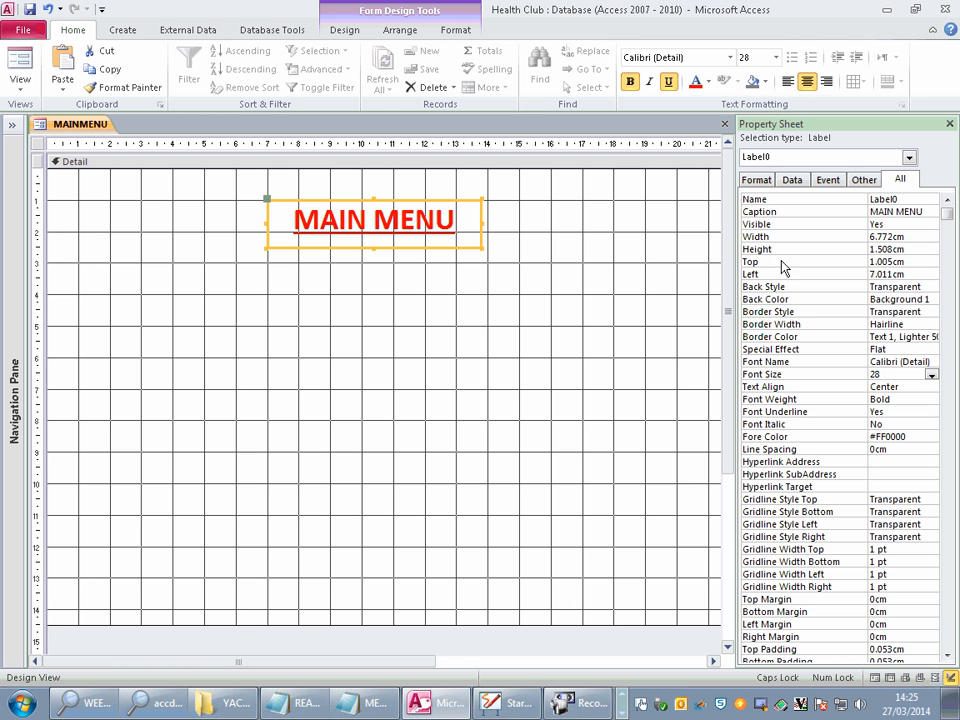
# Step: Set the MAIN MENU label's special effect to Raised
pyautogui.moveTo(919, 361); pyautogui.dragTo(620, 590)
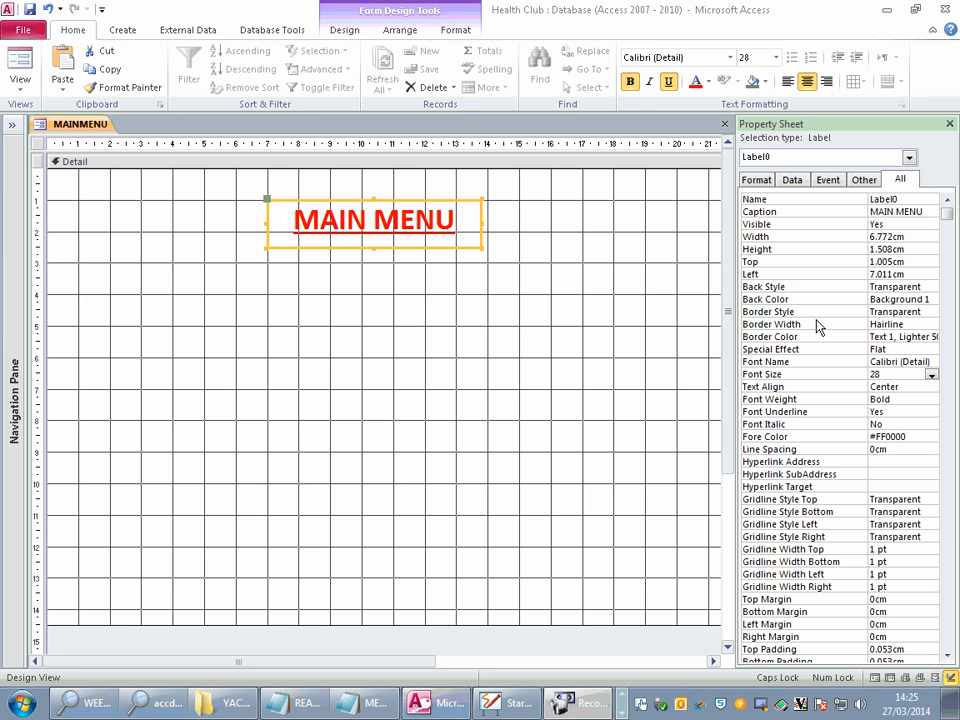
pyautogui.click(925, 347)
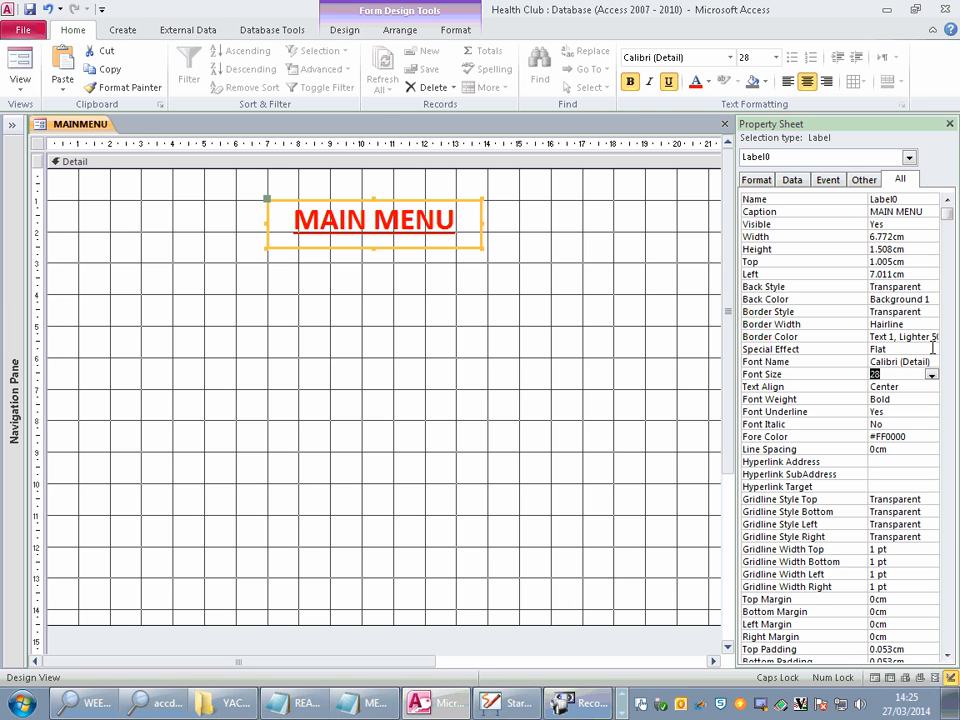
pyautogui.click(934, 350)
pyautogui.click(931, 350)
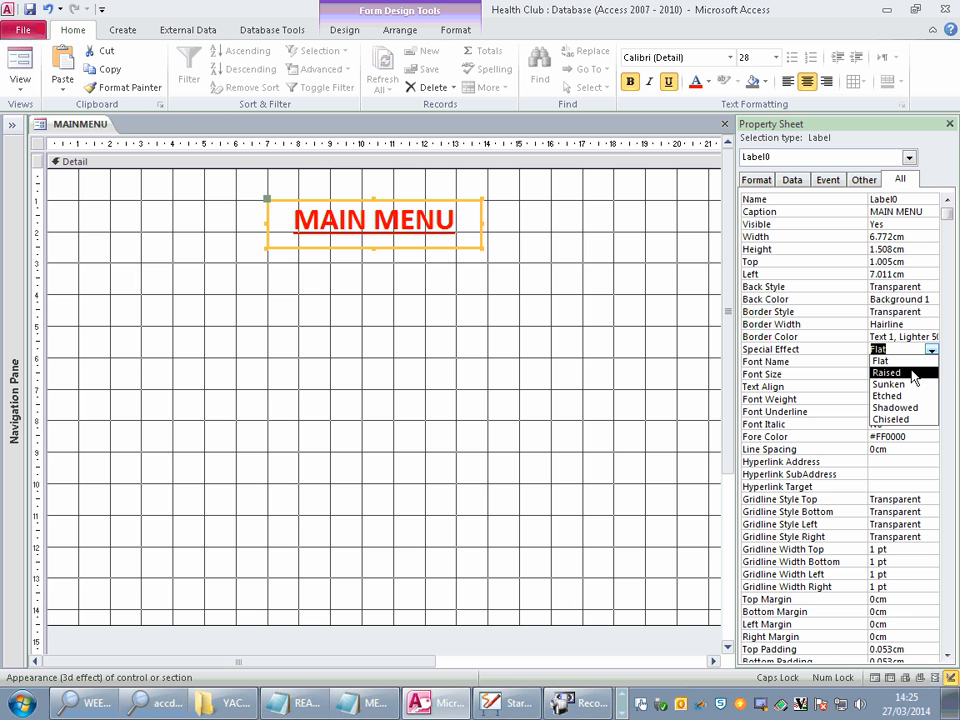
pyautogui.click(888, 372)
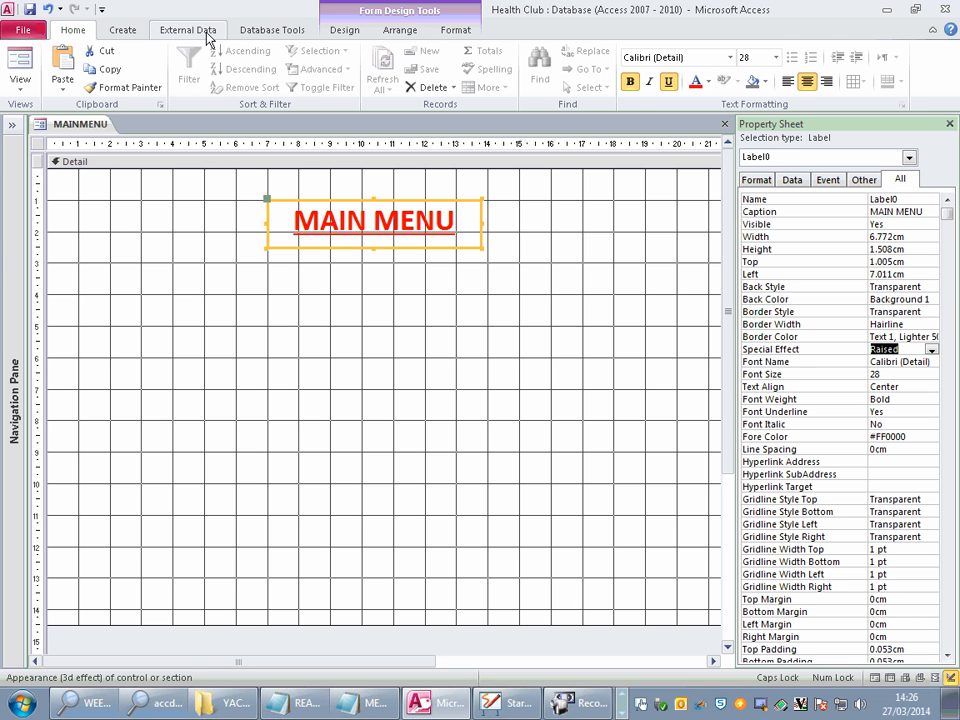
# Step: Draw a command button about 5.9 by 1.1 cm below the MAIN MENU label and dismiss the Command Button Wizard
pyautogui.click(343, 30)
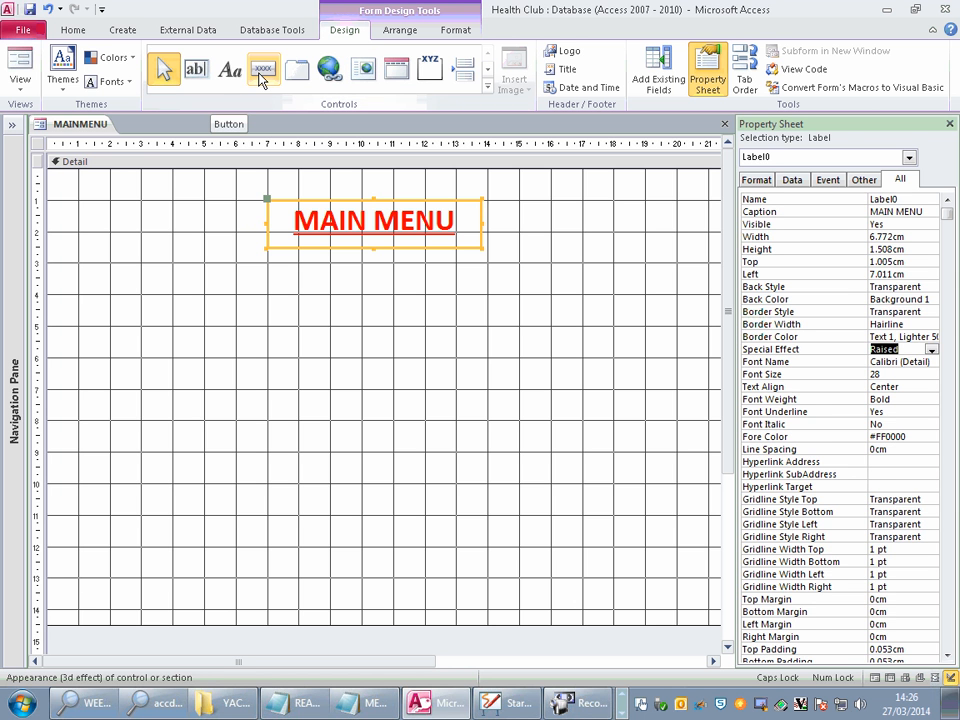
pyautogui.click(260, 75)
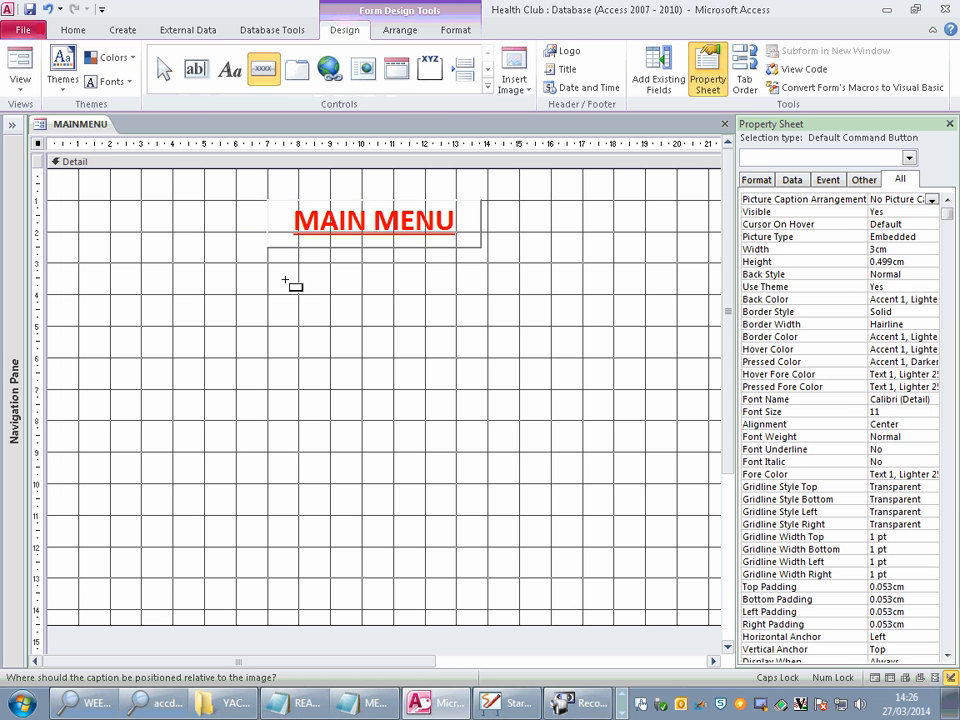
pyautogui.moveTo(268, 294); pyautogui.dragTo(453, 328)
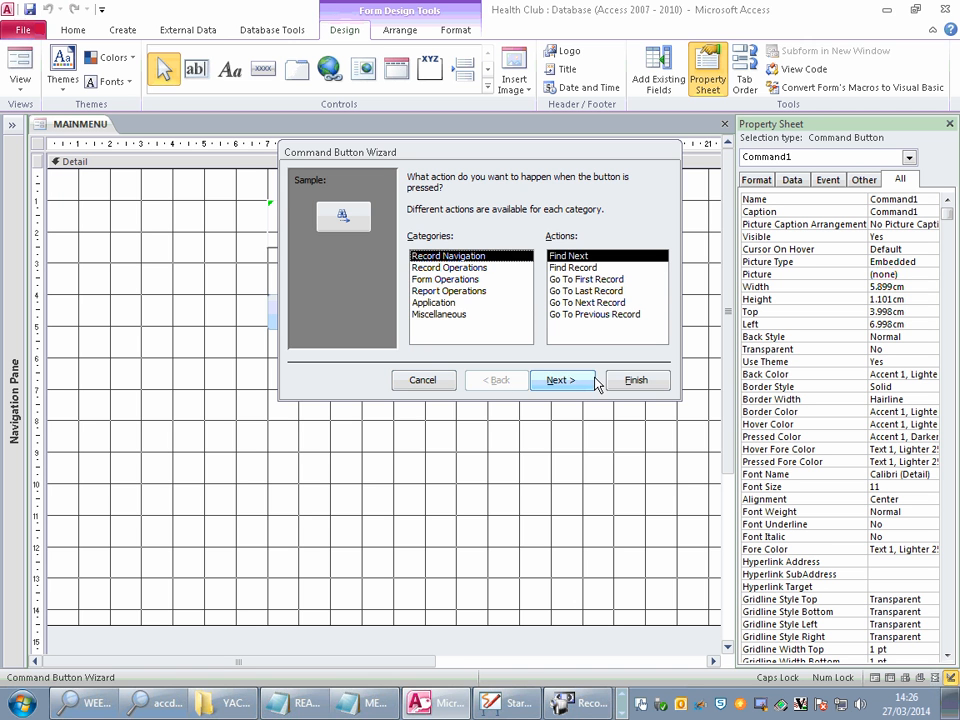
pyautogui.click(430, 380)
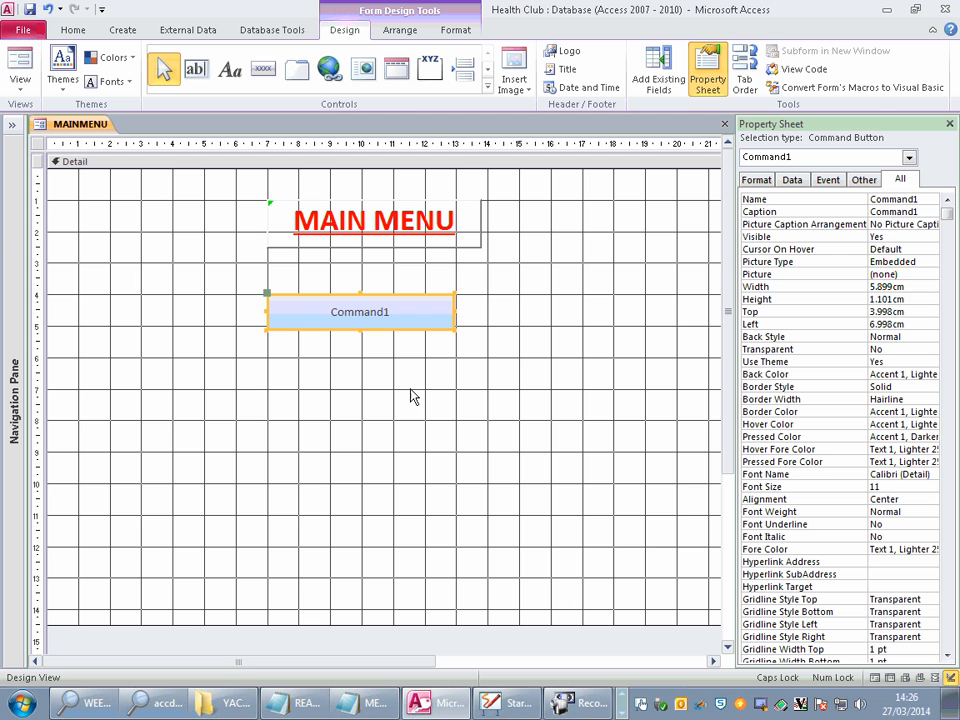
# Step: Turn off the control wizards and delete the command button below the MAIN MENU label
pyautogui.click(489, 89)
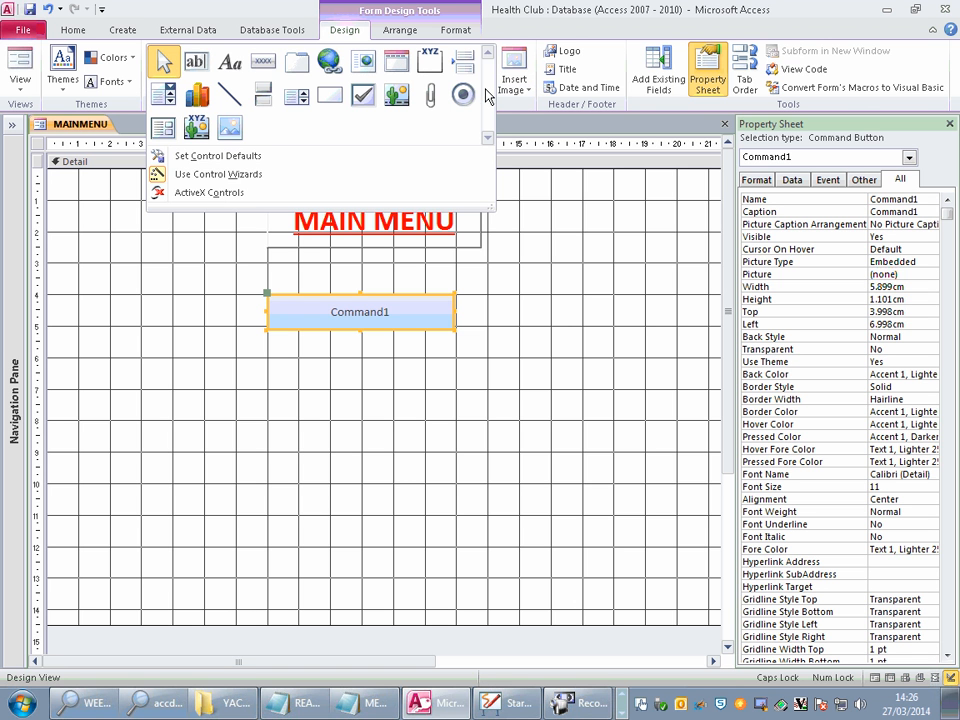
pyautogui.click(232, 176)
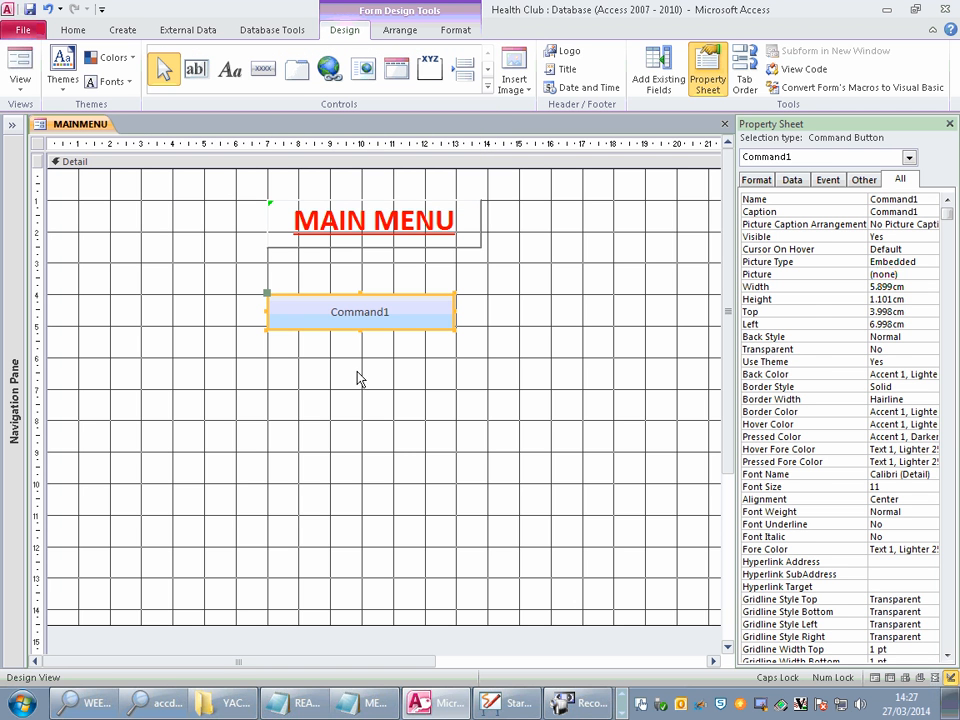
pyautogui.press('Delete')
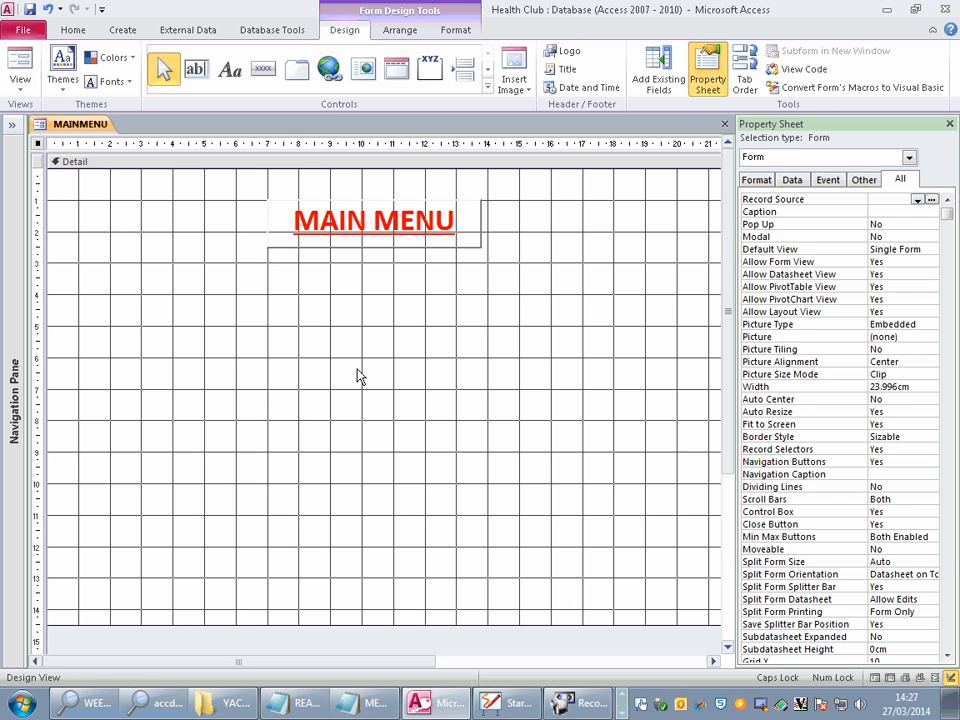
# Step: Draw a command button about 5.3 by 1.2 cm and move it near the form's left edge, below the title's level
pyautogui.click(266, 70)
pyautogui.moveTo(265, 296); pyautogui.dragTo(437, 316)
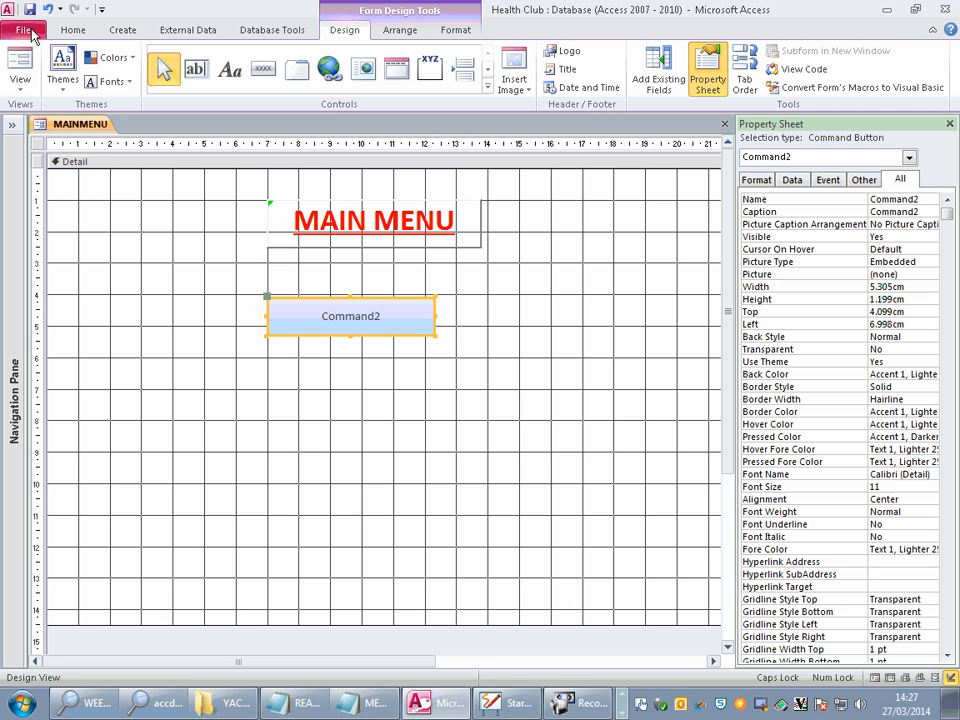
pyautogui.moveTo(313, 298); pyautogui.dragTo(103, 260)
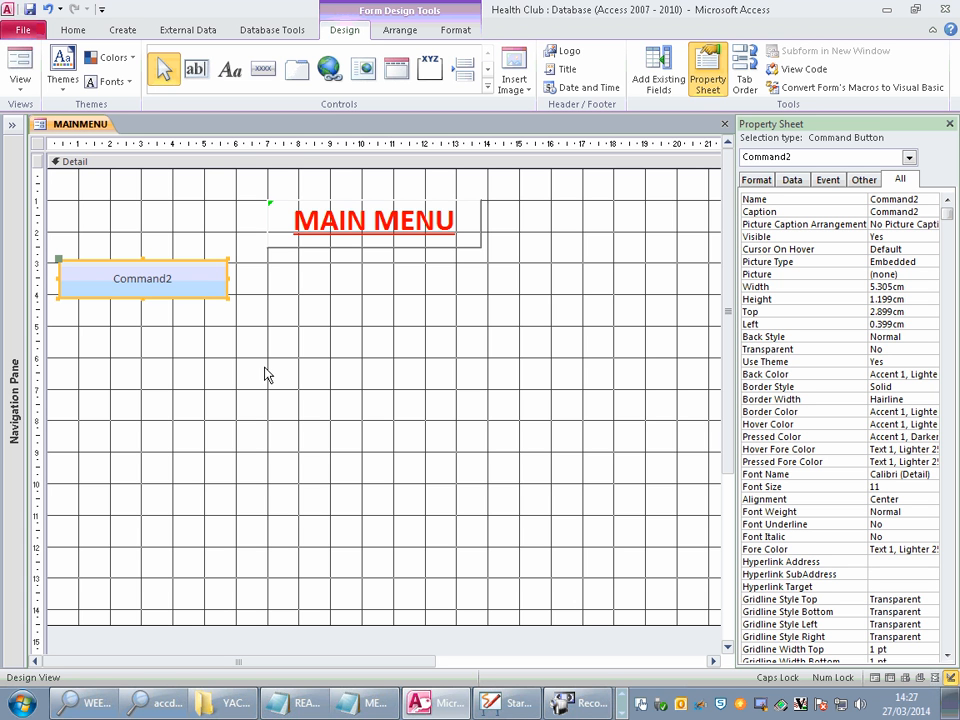
# Step: Set the command button's name to btn and its caption to m
pyautogui.click(921, 199)
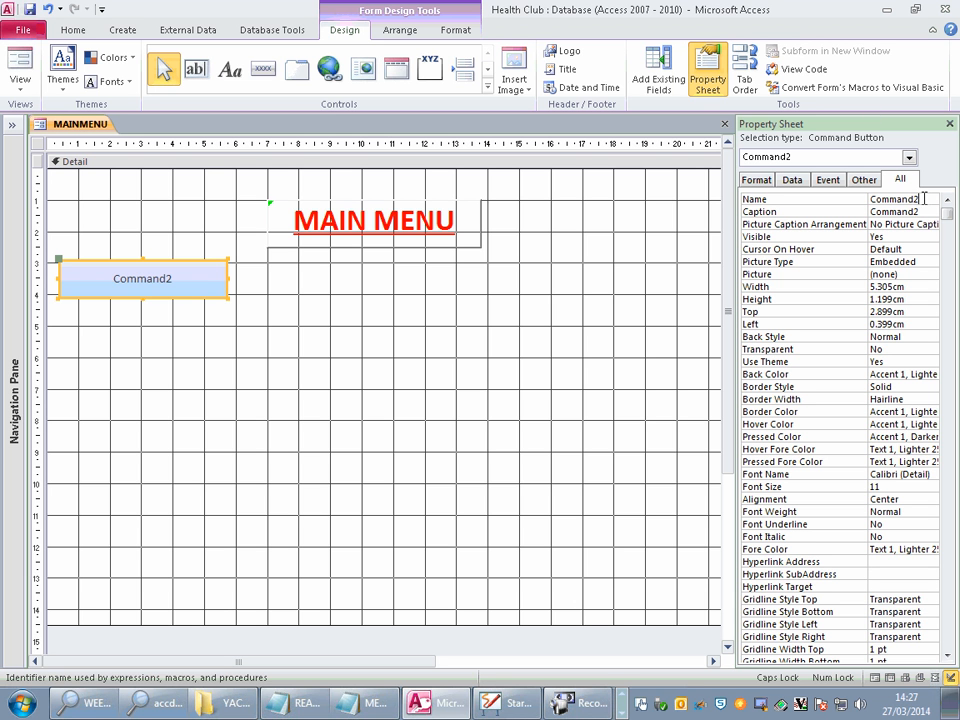
pyautogui.click(758, 200)
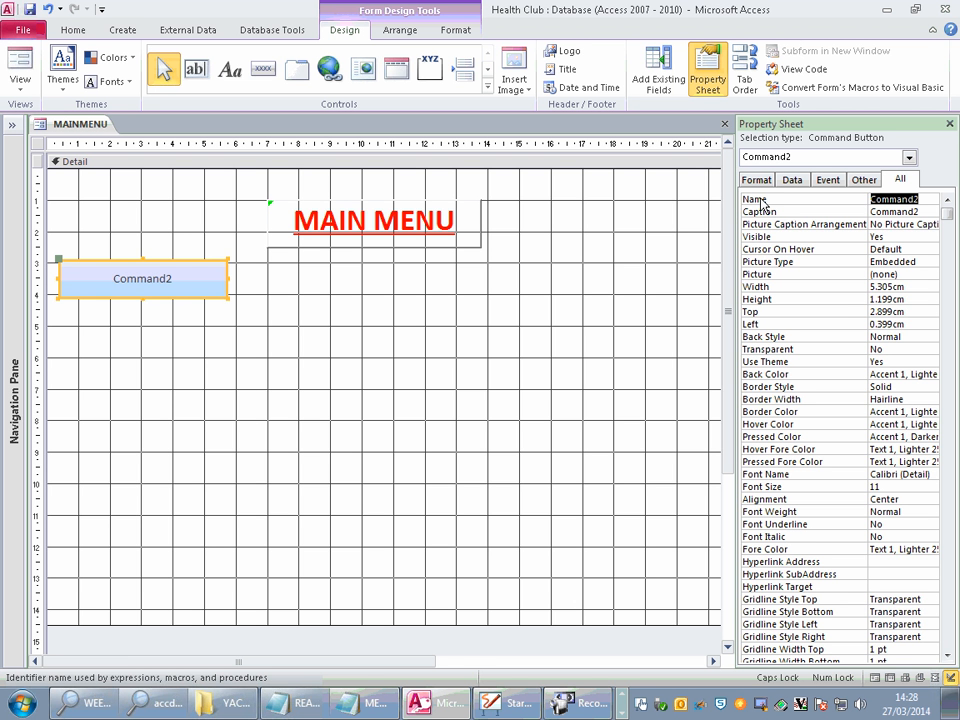
pyautogui.press('capslock')
pyautogui.write('bt')
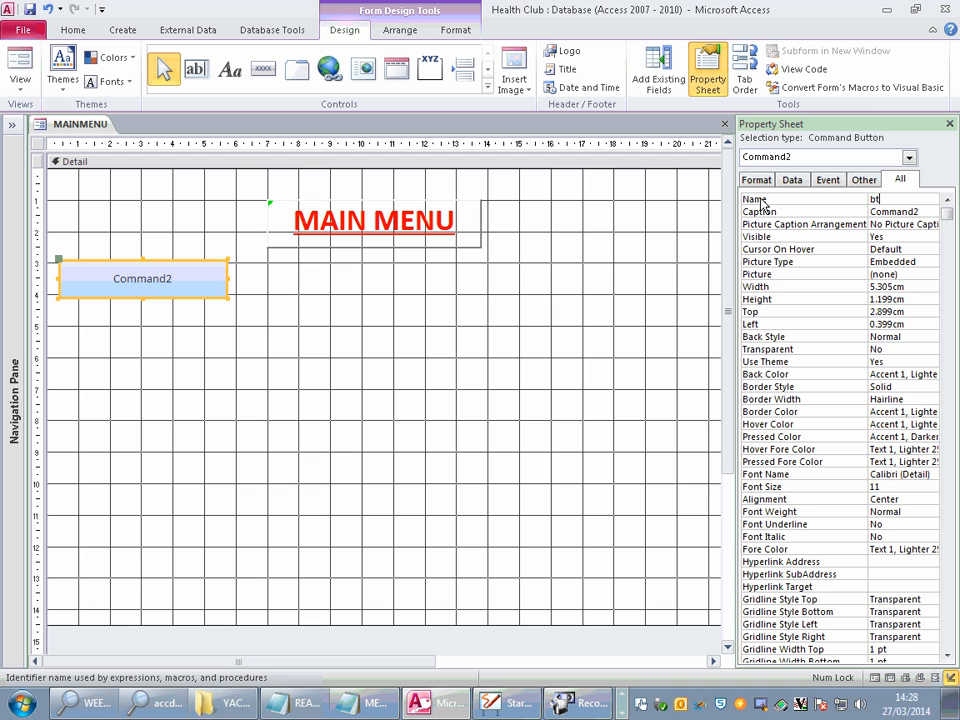
pyautogui.write('n')
pyautogui.press('Return')
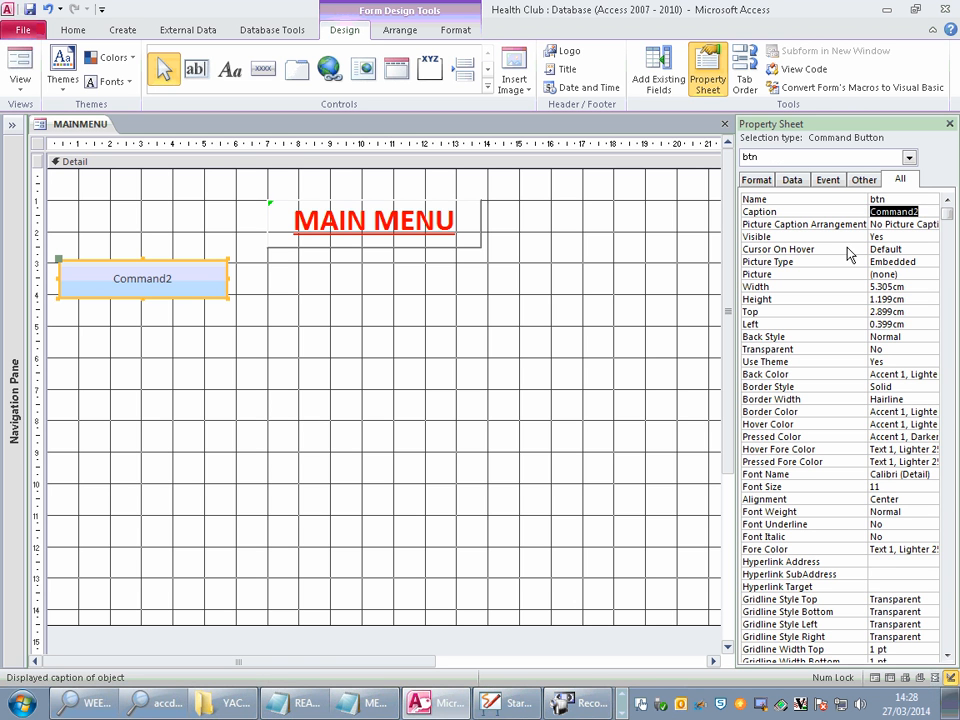
pyautogui.write('m')
pyautogui.press('Return')
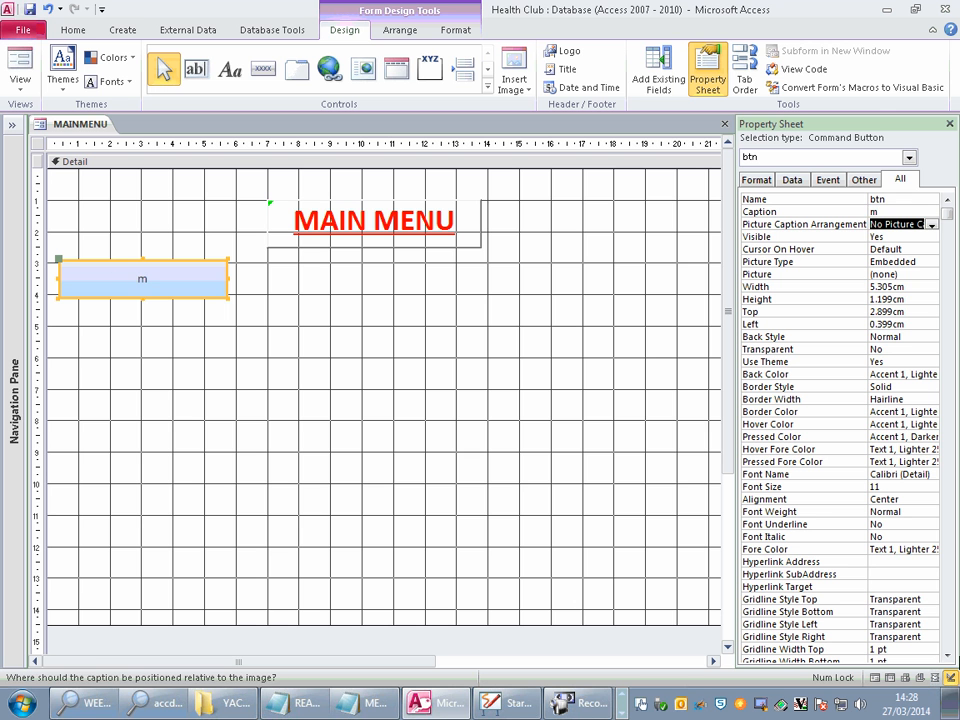
# Step: Extend the command button's name to btnMember
pyautogui.click(900, 199)
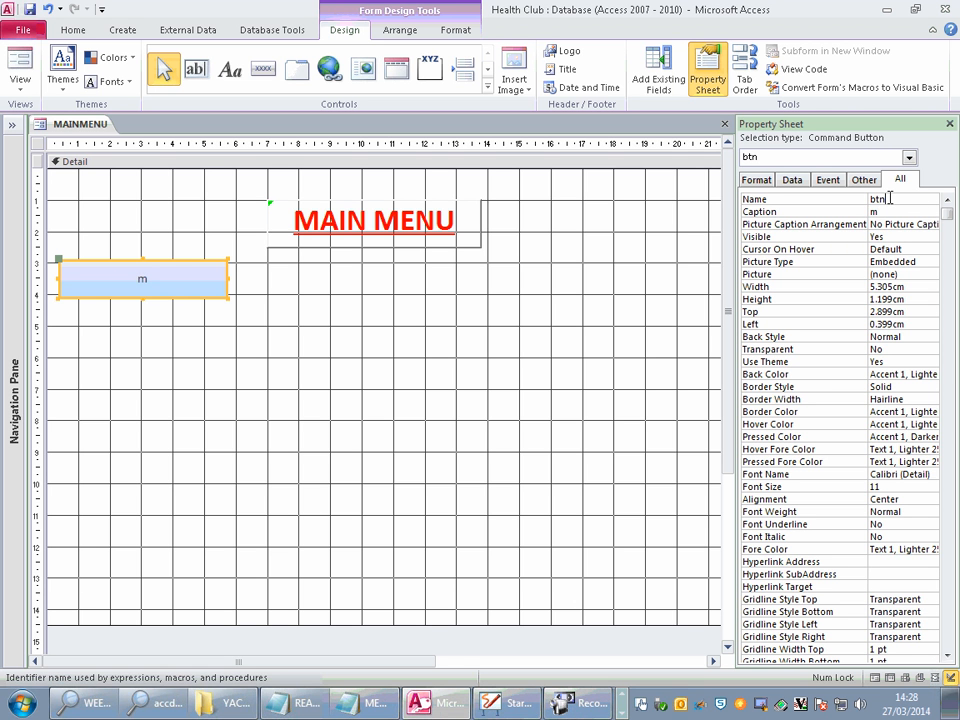
pyautogui.press('capslock')
pyautogui.write('MEMBER')
pyautogui.press('BackSpace')
pyautogui.press('BackSpace')
pyautogui.press('BackSpace')
pyautogui.press('BackSpace')
pyautogui.press('BackSpace')
pyautogui.press('capslock')
pyautogui.write('ember')
pyautogui.click(232, 370)
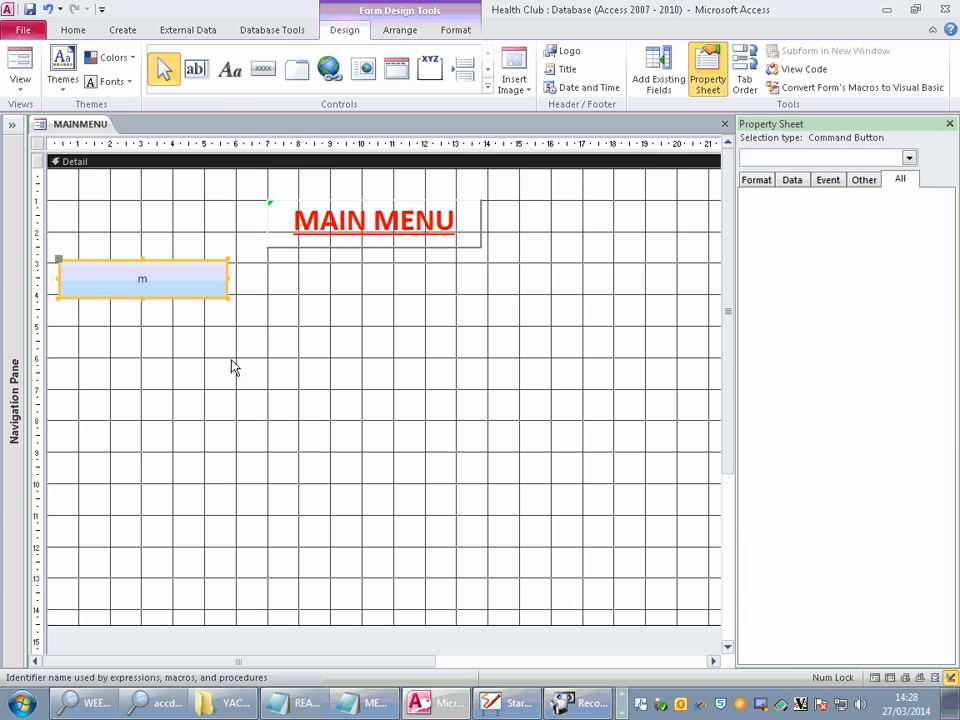
pyautogui.click(199, 288)
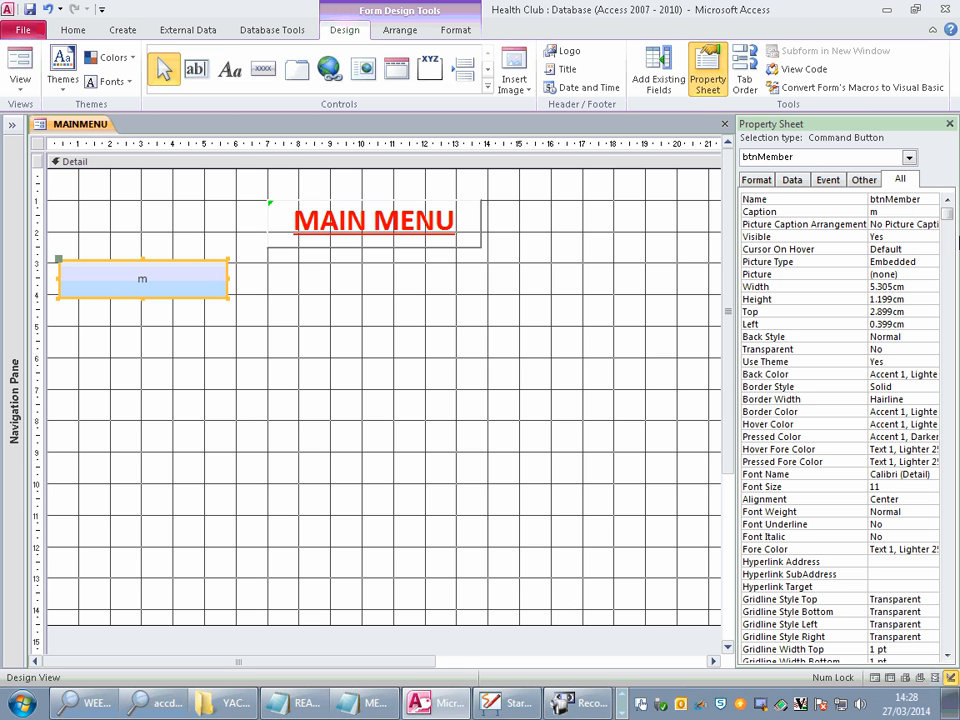
# Step: Set the btnMember button's caption to Member
pyautogui.click(810, 211)
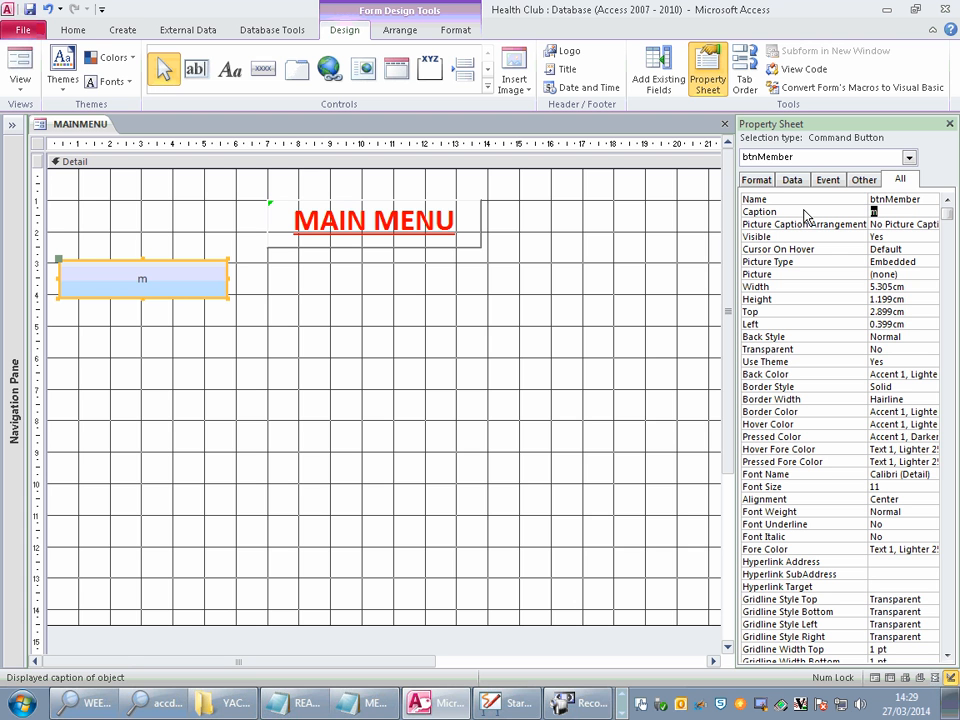
pyautogui.write('member')
pyautogui.press('Left')
pyautogui.press('Left')
pyautogui.press('Left')
pyautogui.press('Left')
pyautogui.press('Left')
pyautogui.press('BackSpace')
pyautogui.press('capslock')
pyautogui.write('M')
pyautogui.press('capslock')
pyautogui.press('Right')
pyautogui.press('Right')
pyautogui.press('Right')
pyautogui.press('Right')
pyautogui.press('Right')
pyautogui.press('Return')
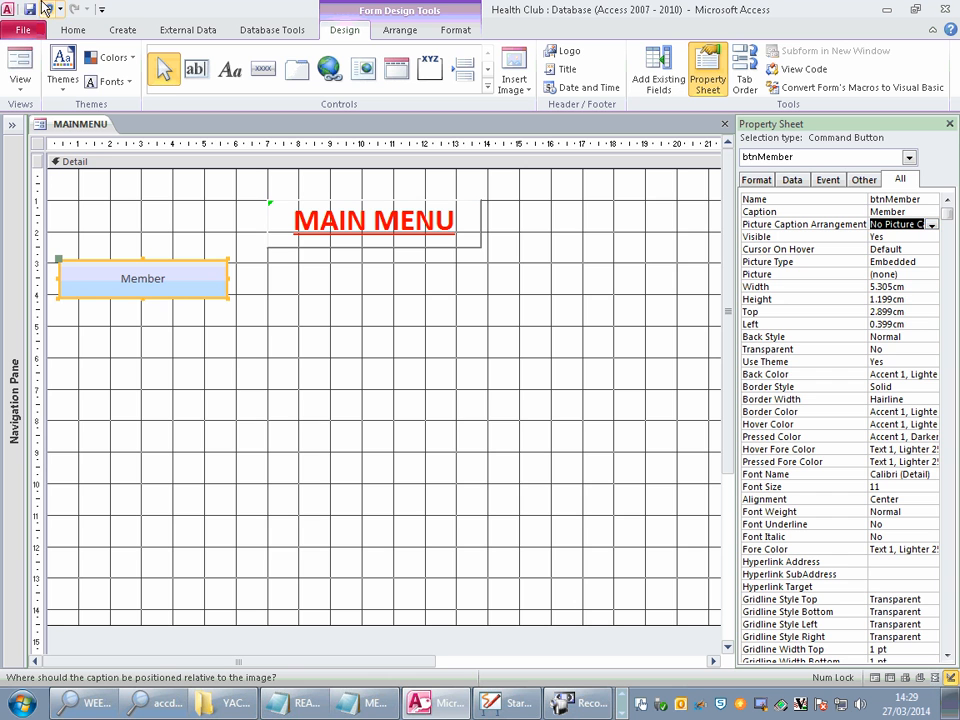
# Step: Preview the MAINMENU form in Form View and return to Design View
pyautogui.click(20, 62)
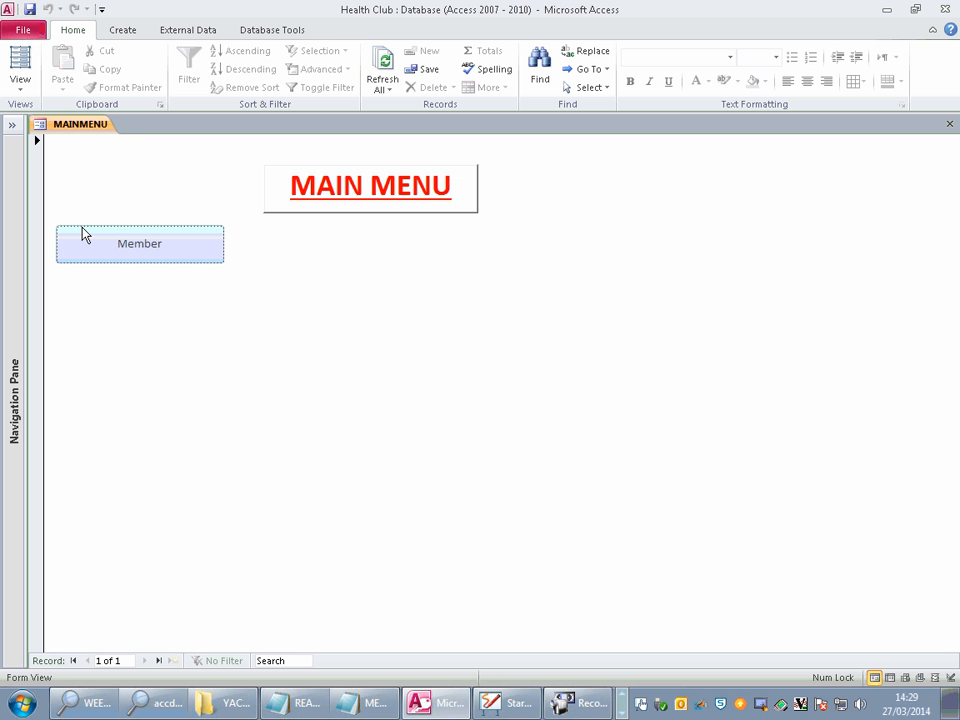
pyautogui.click(20, 72)
pyautogui.click(45, 297)
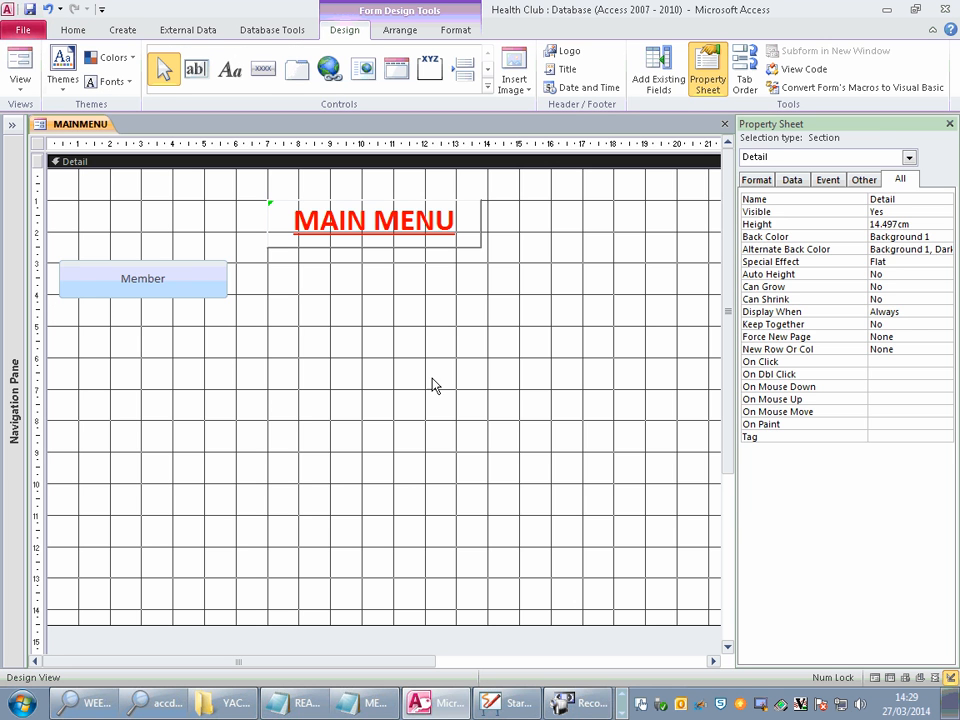
# Step: Open the Macro Builder for the Member button's On Click event
pyautogui.click(190, 292)
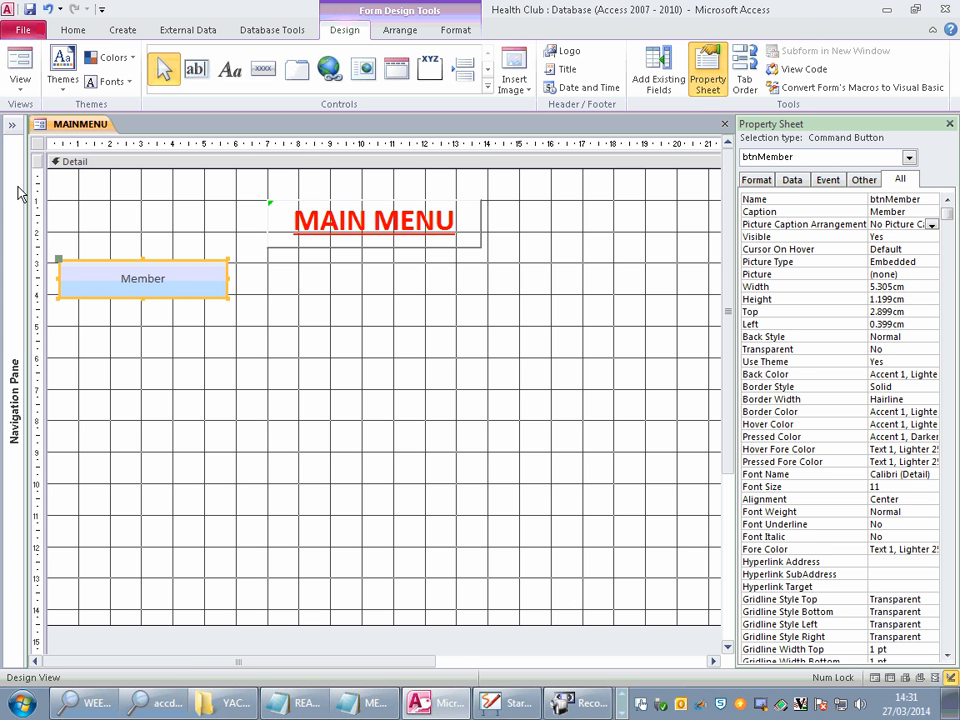
pyautogui.click(757, 184)
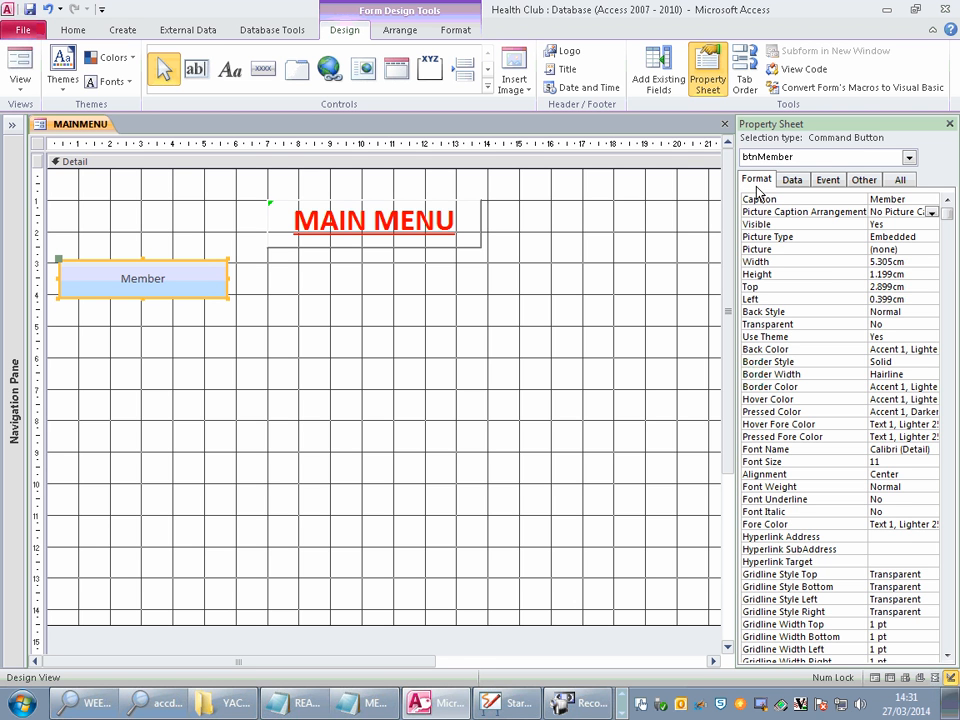
pyautogui.click(790, 180)
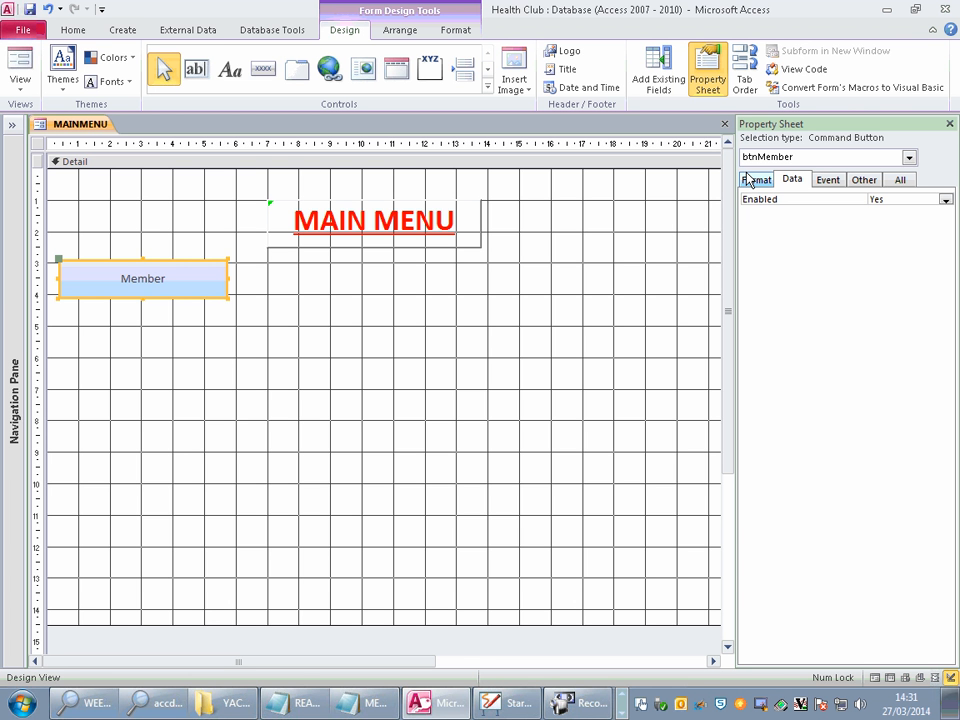
pyautogui.click(840, 186)
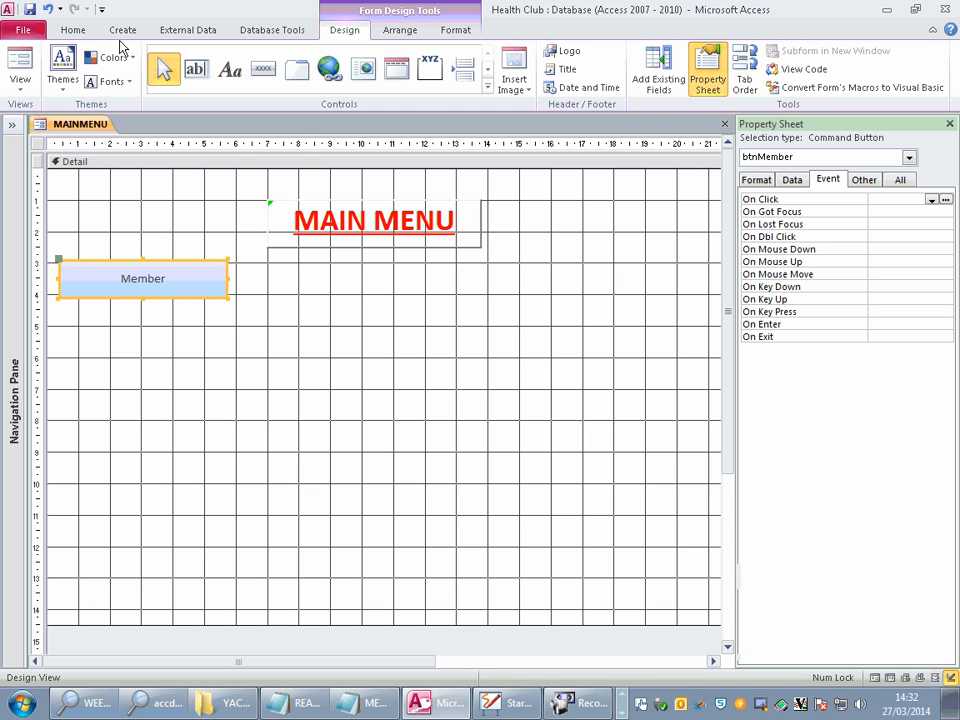
pyautogui.click(884, 197)
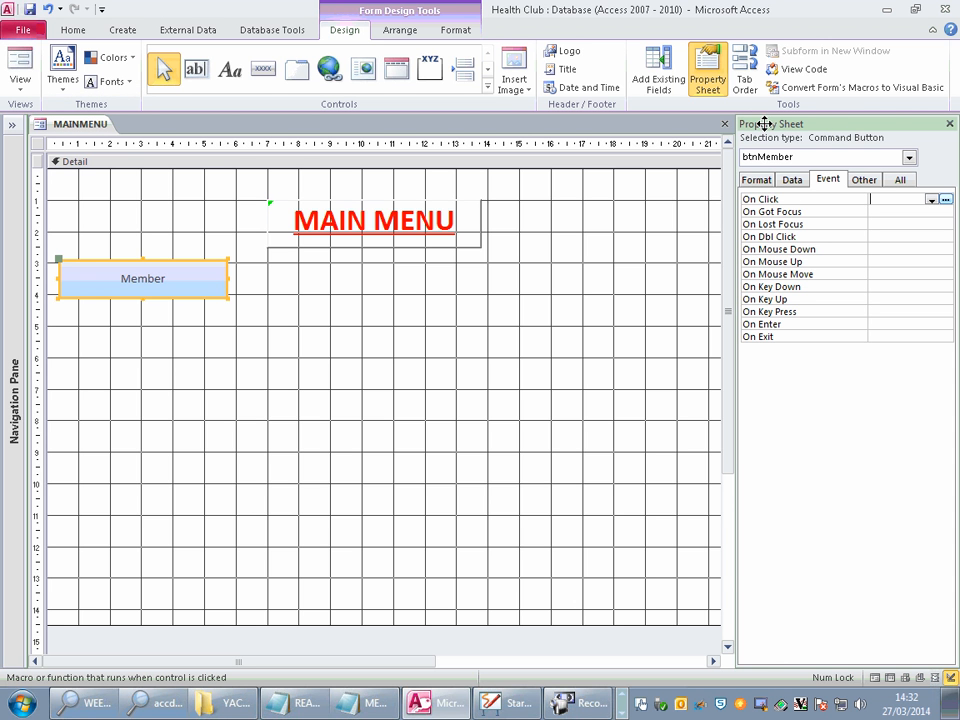
pyautogui.click(945, 201)
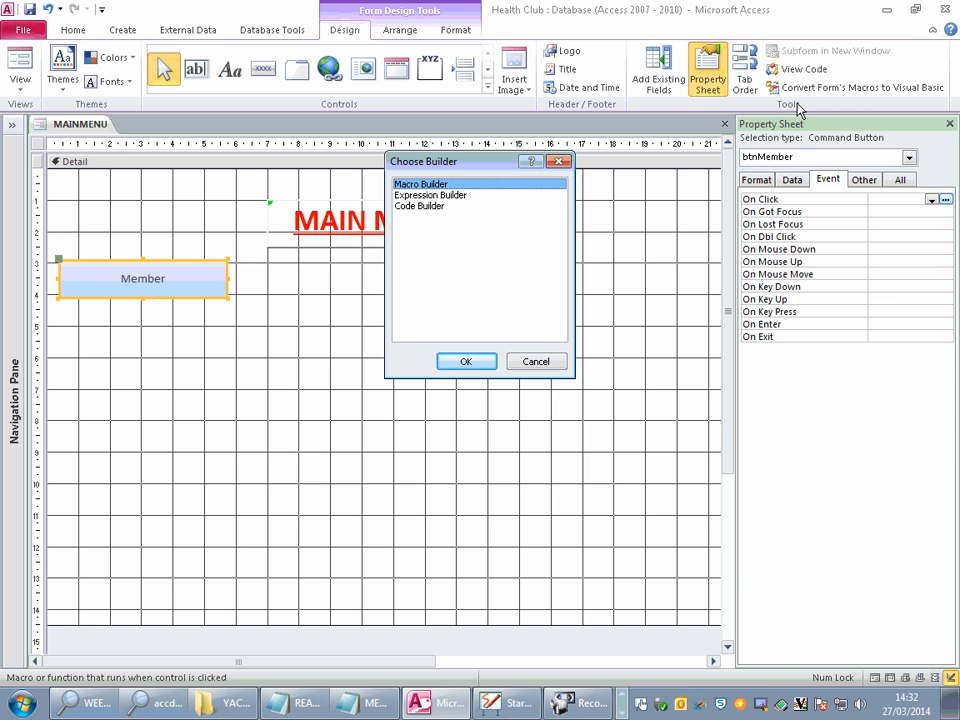
pyautogui.click(482, 361)
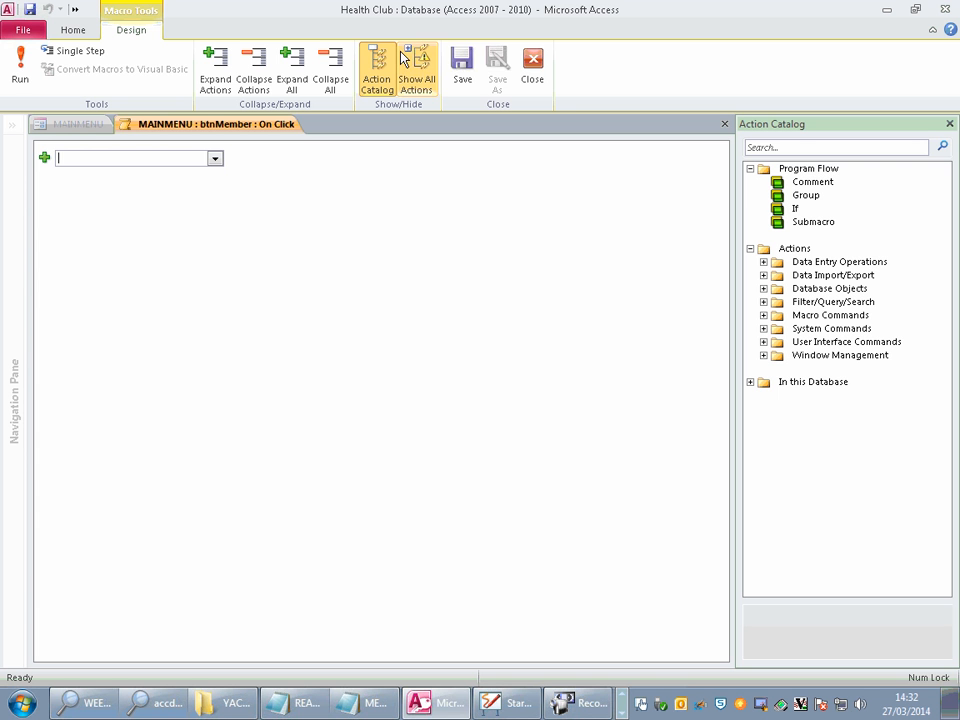
# Step: Add an OpenForm action that opens the MEMEBER form, and close the macro with its changes saved
pyautogui.click(214, 159)
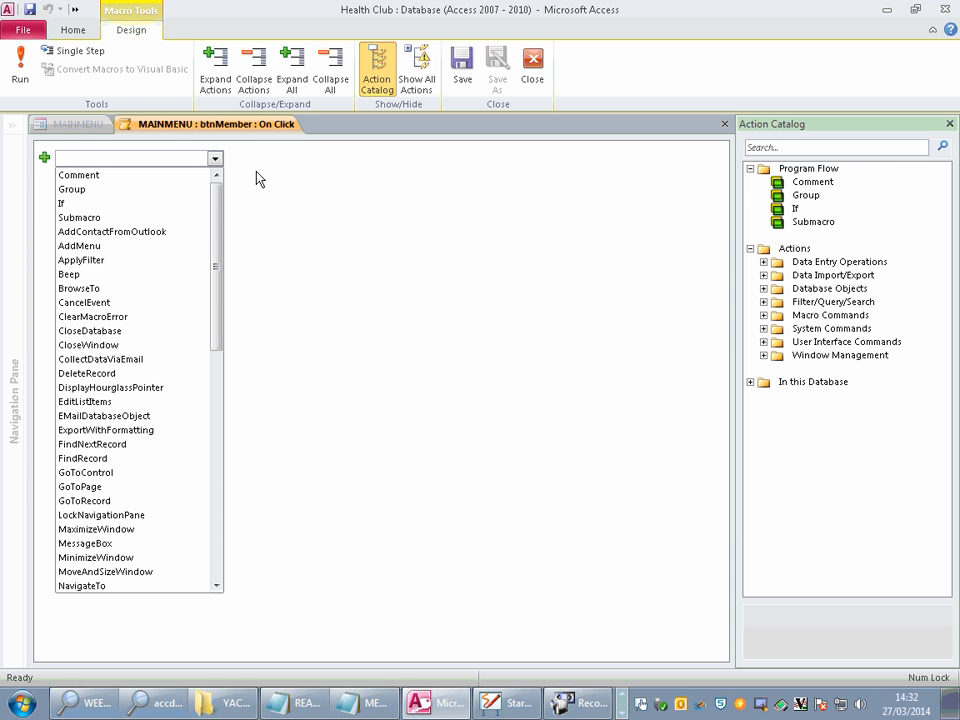
pyautogui.write('OpenForm')
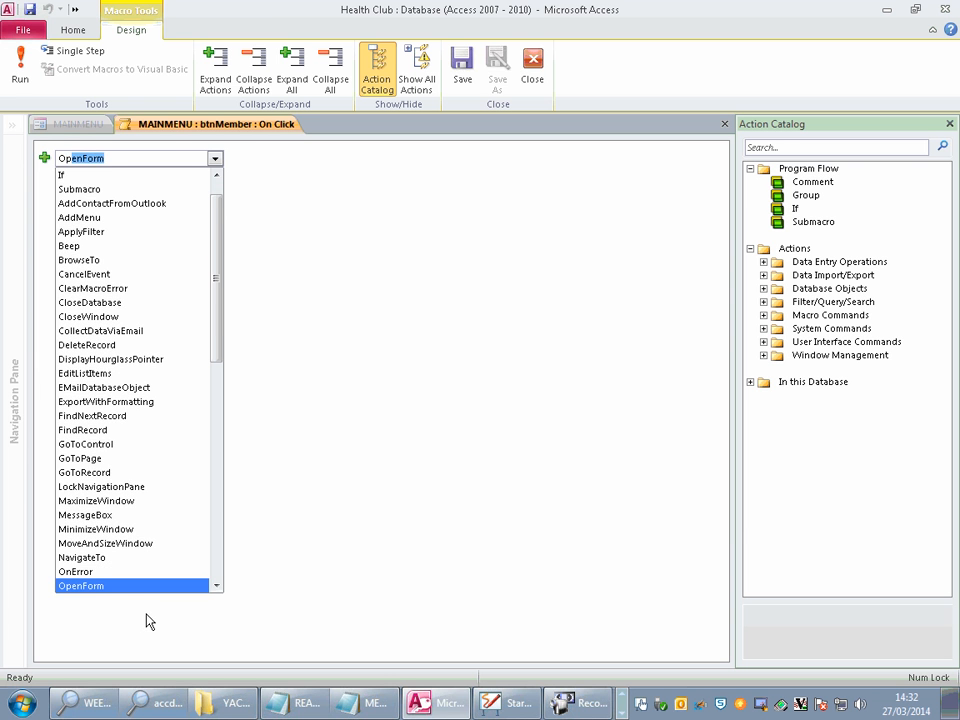
pyautogui.click(138, 586)
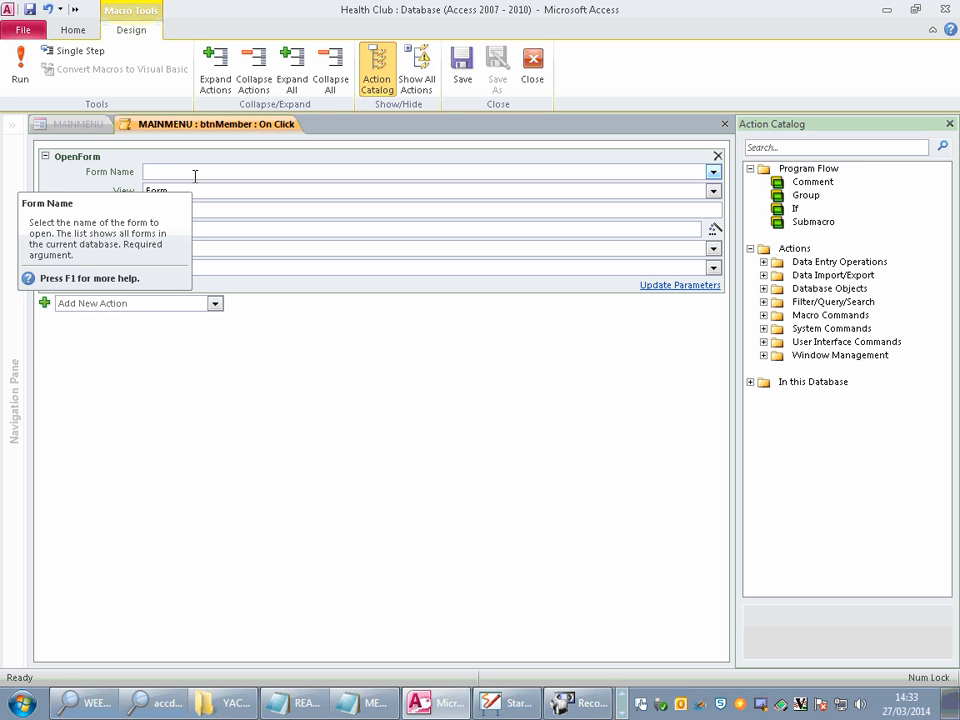
pyautogui.write('MAINMENU')
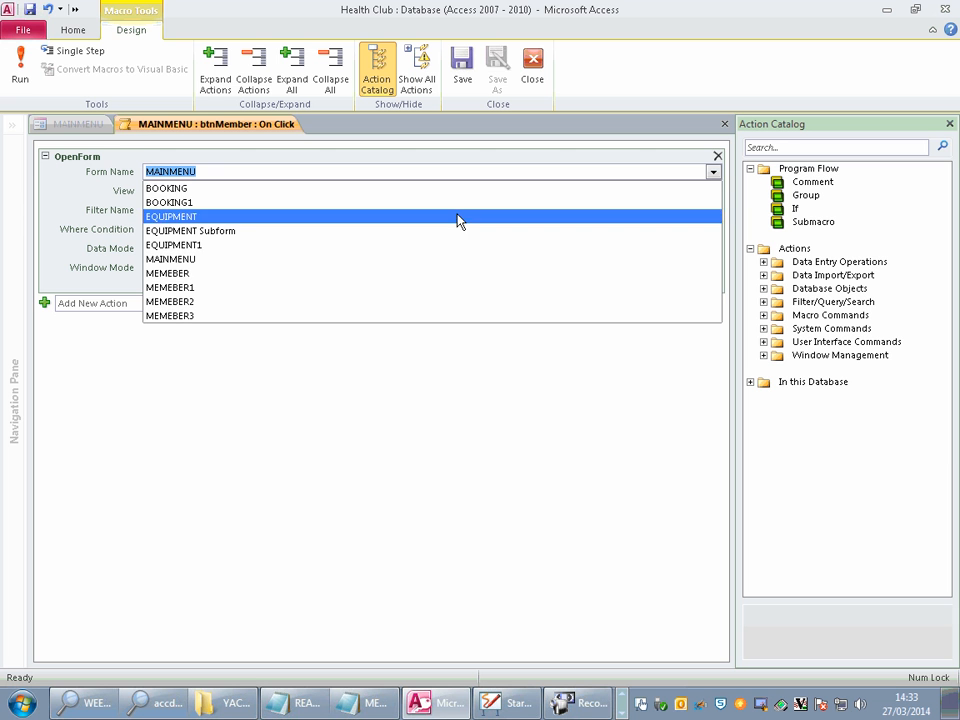
pyautogui.click(358, 280)
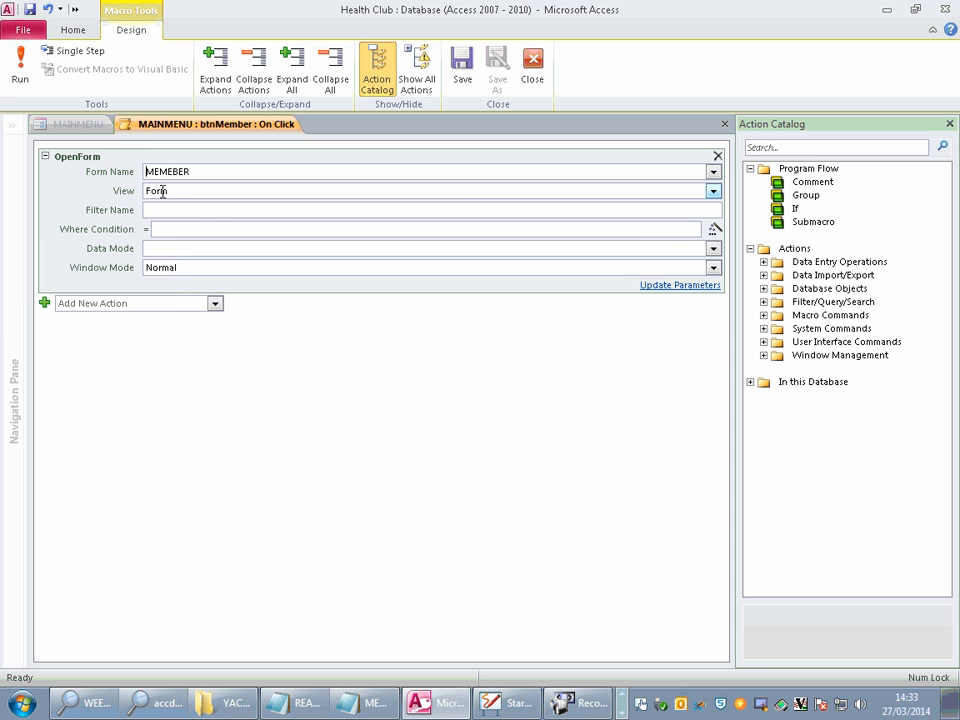
pyautogui.click(724, 125)
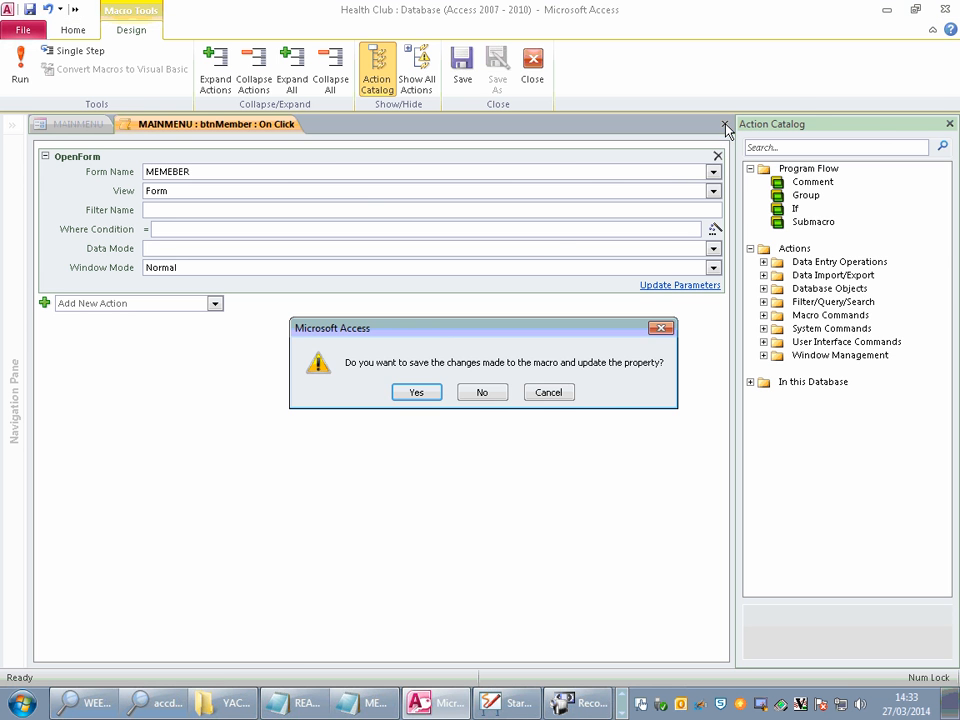
pyautogui.click(416, 392)
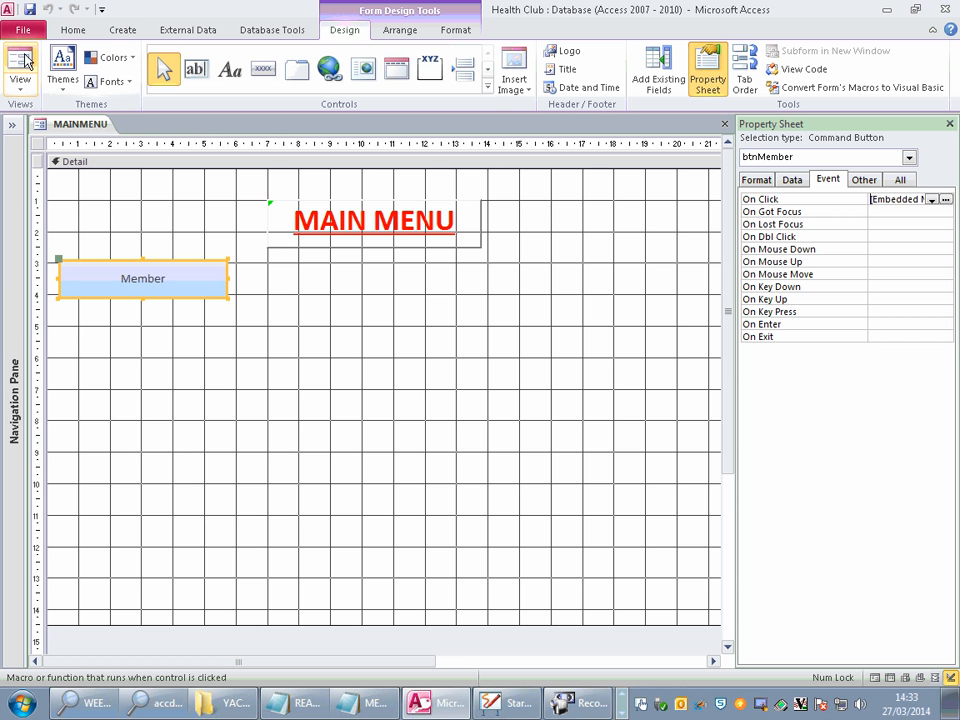
# Step: Test the Member button in Form View and close the member form it opens
pyautogui.click(20, 65)
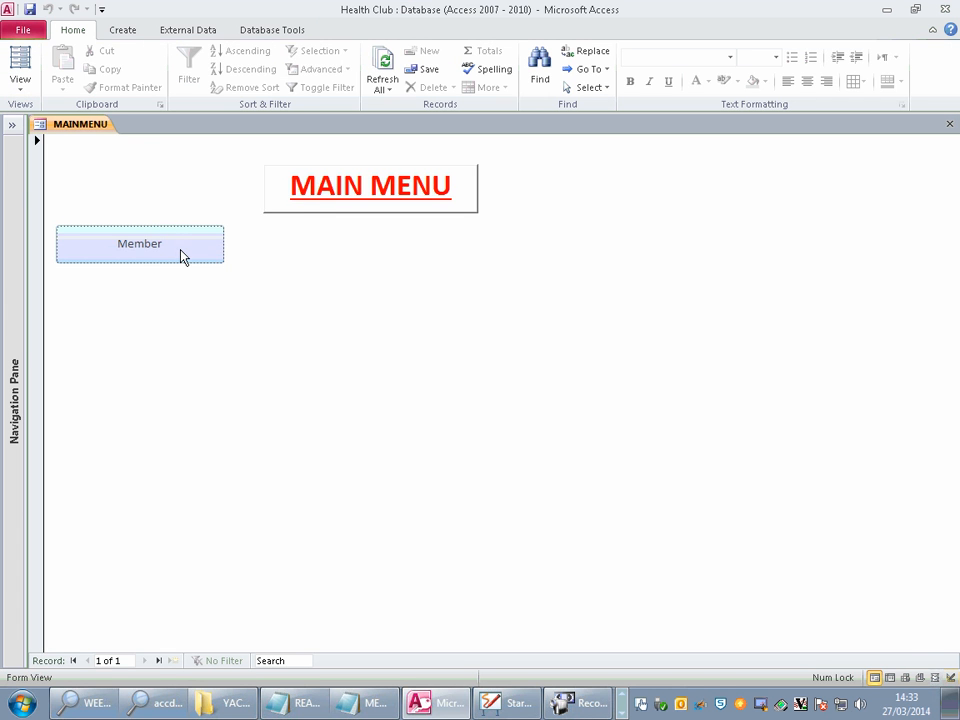
pyautogui.click(182, 248)
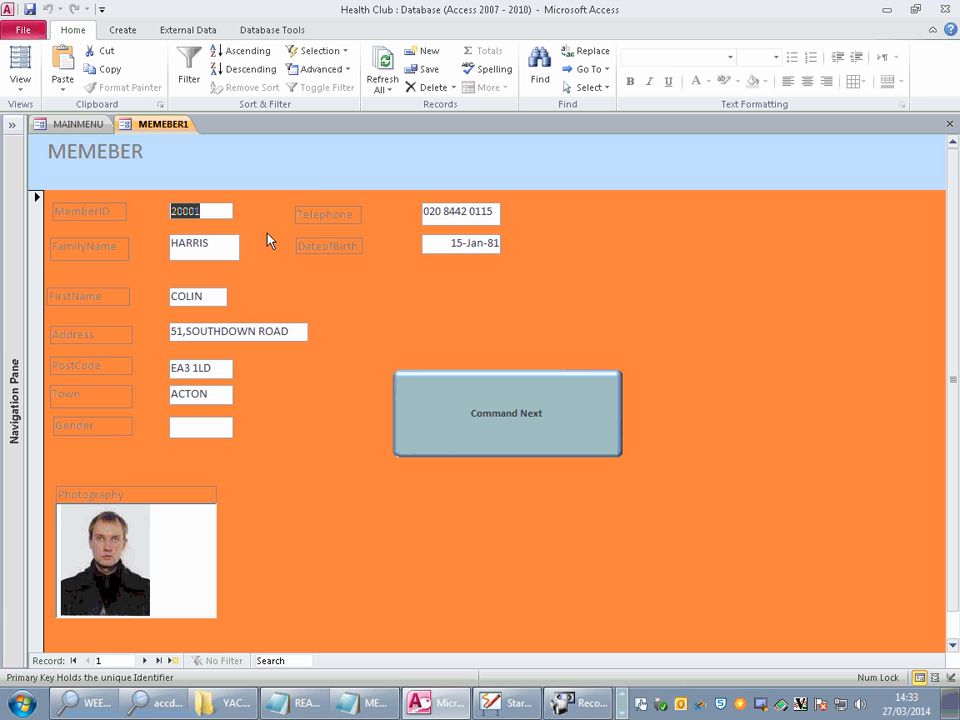
pyautogui.click(949, 124)
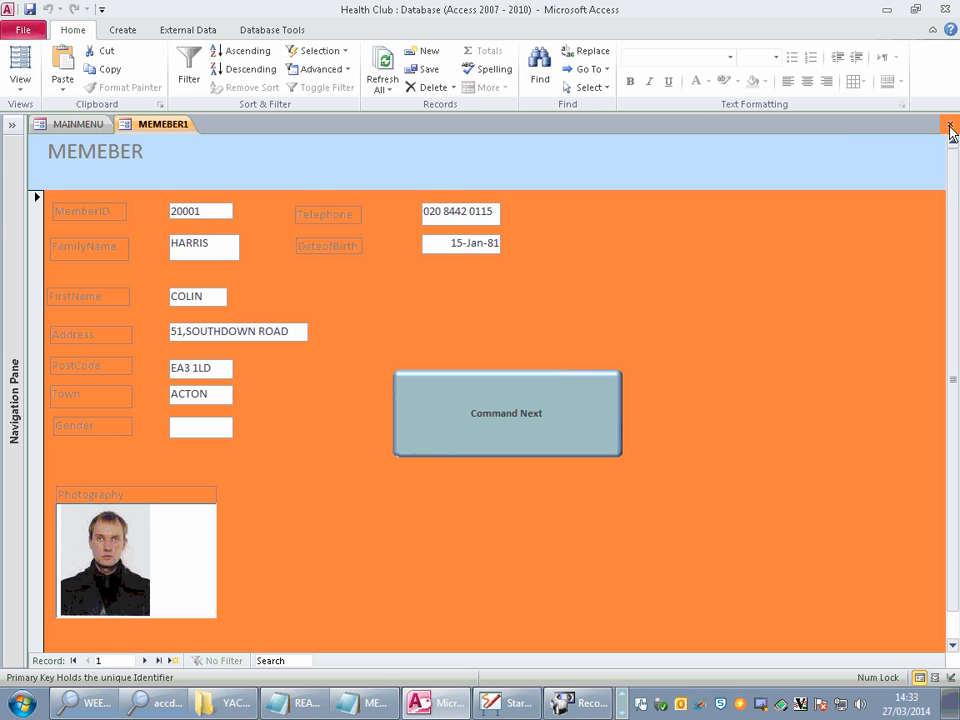
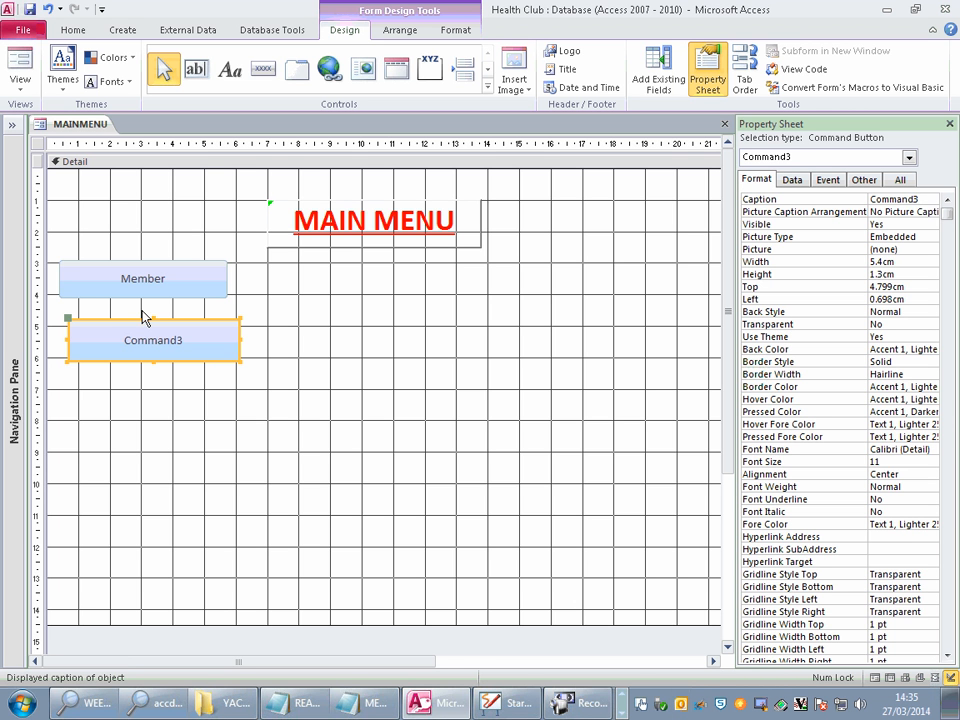
# Step: Move the second command button to the opposite side from Member and shrink it to about 4.21 by 0.88 cm
pyautogui.moveTo(139, 317); pyautogui.dragTo(617, 261)
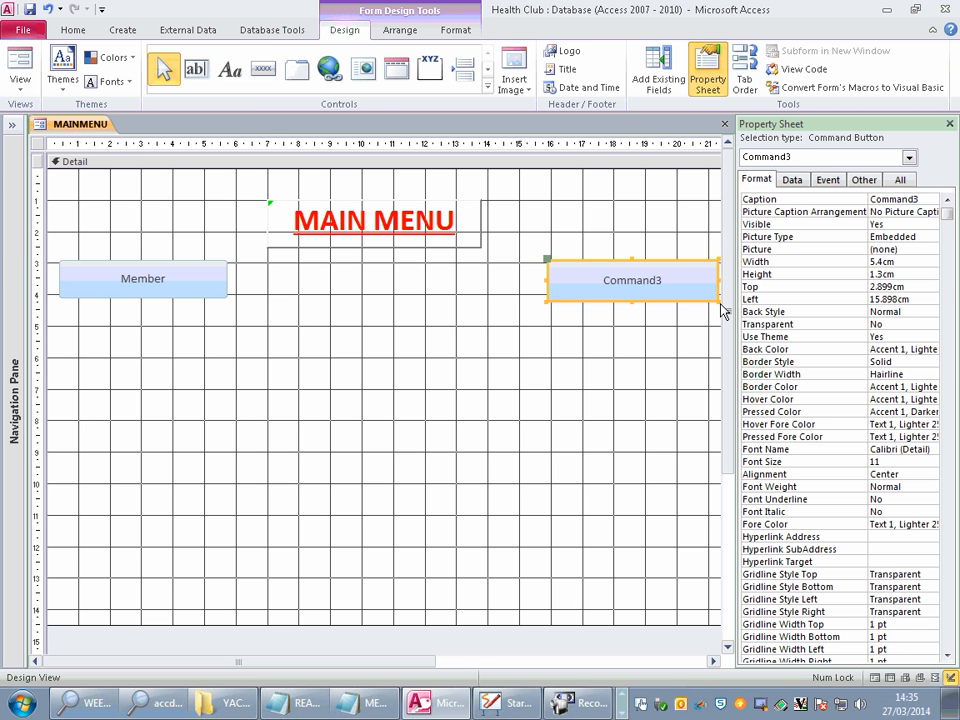
pyautogui.moveTo(718, 300); pyautogui.dragTo(680, 287)
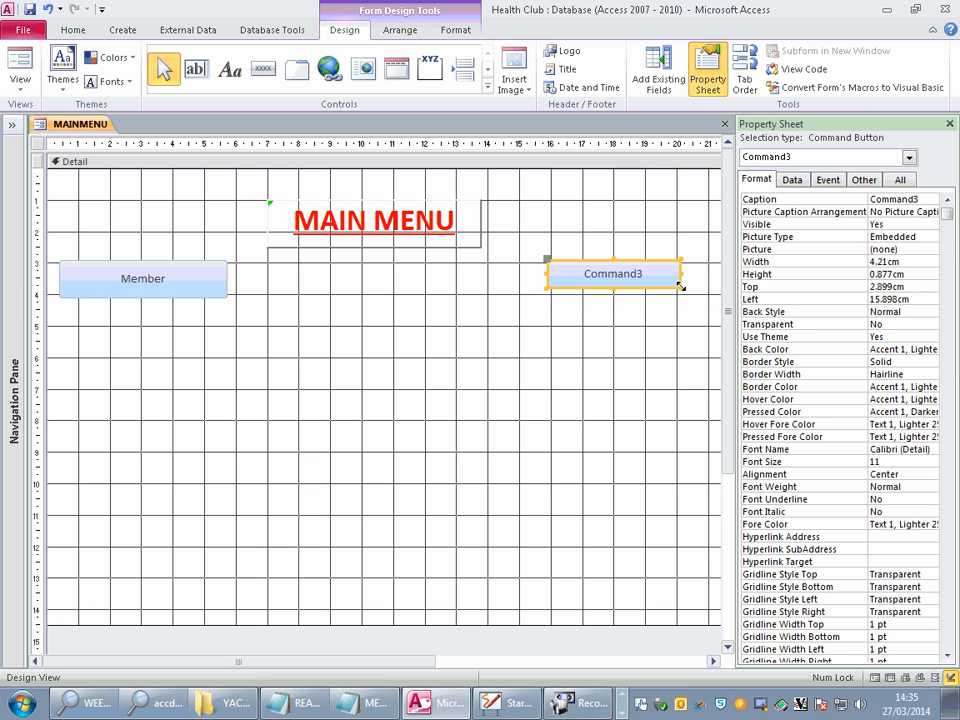
pyautogui.click(591, 262)
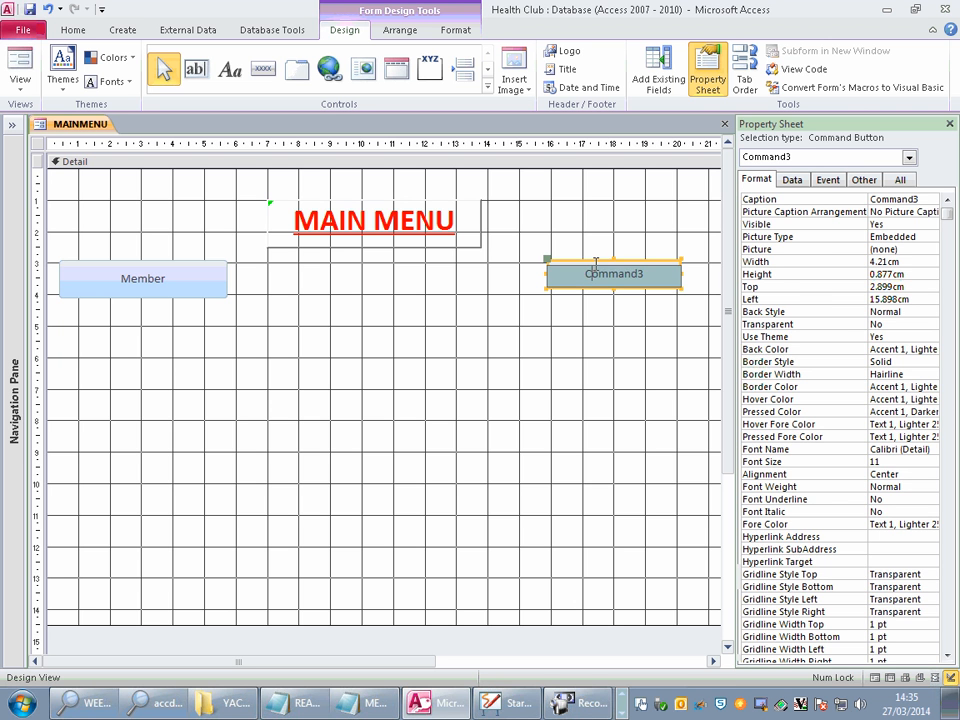
pyautogui.click(677, 321)
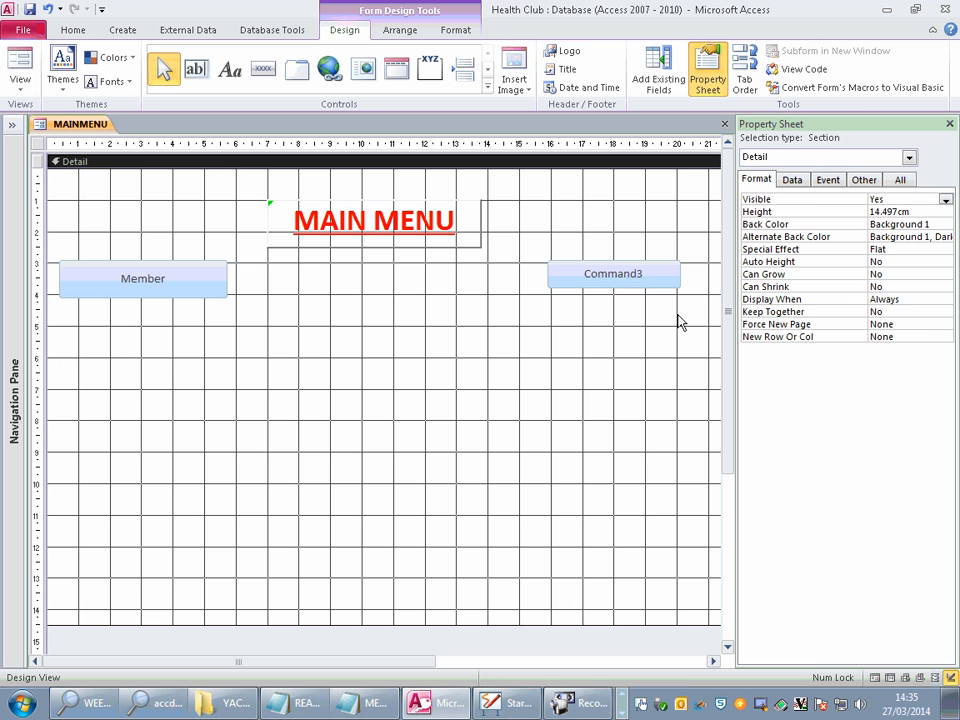
pyautogui.moveTo(590, 287); pyautogui.dragTo(628, 296)
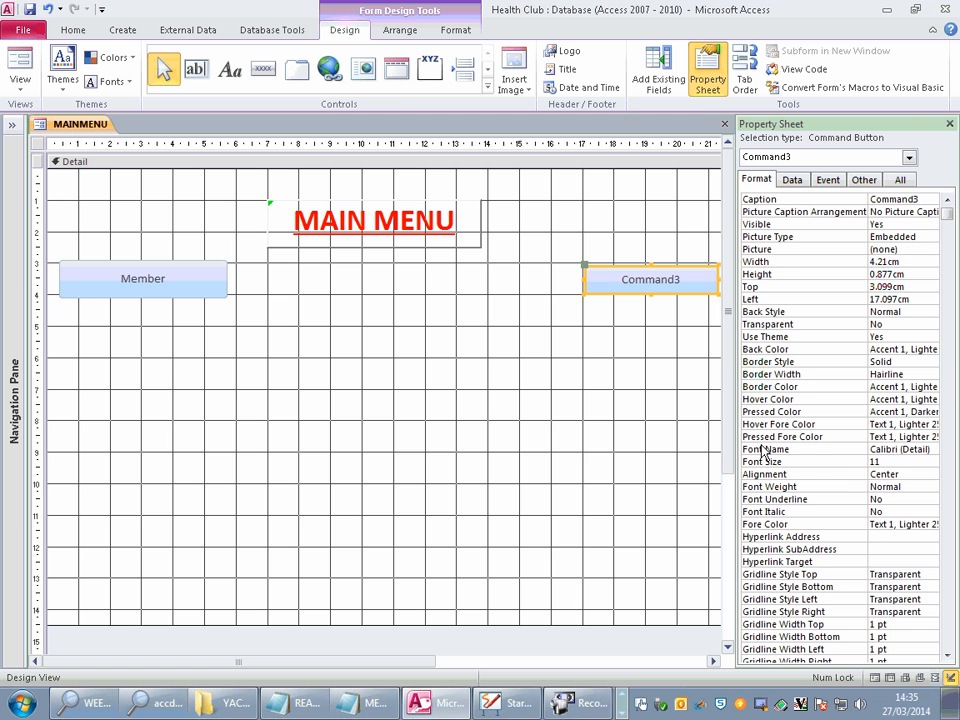
# Step: Set the second button's Name property to the cmd prefix followed by the member's first name, with only that name's initial capitalized
pyautogui.click(906, 180)
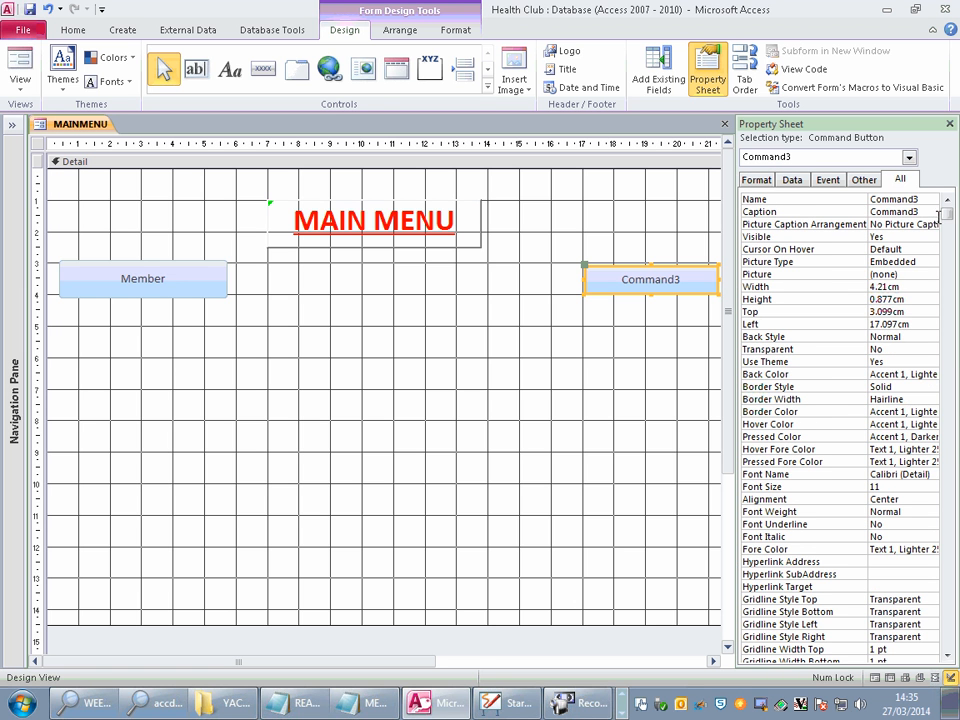
pyautogui.click(925, 209)
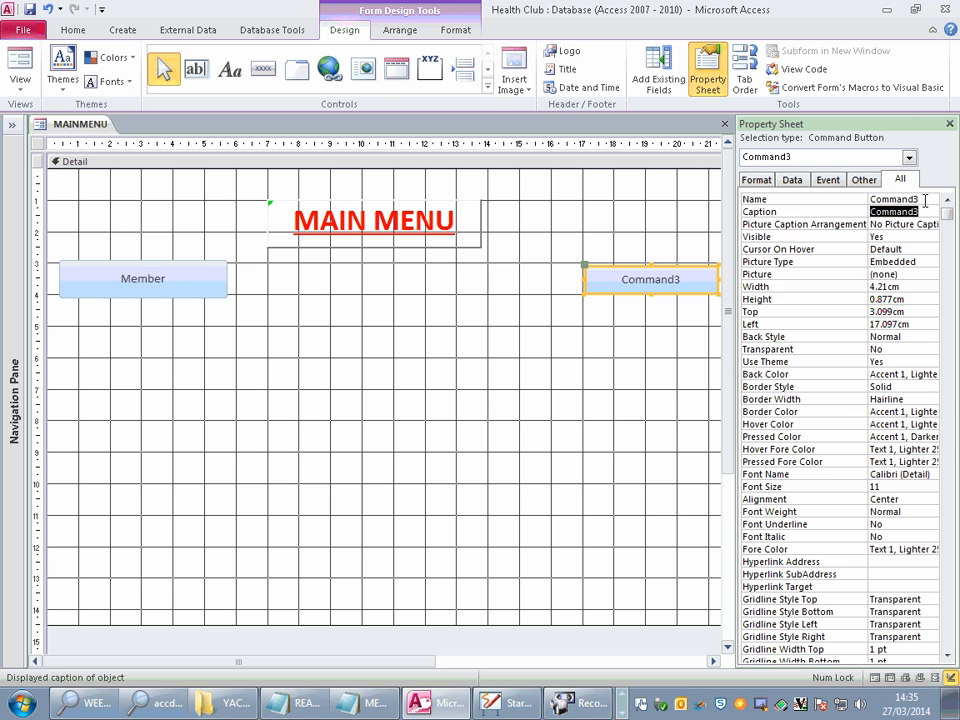
pyautogui.moveTo(925, 201); pyautogui.dragTo(757, 192)
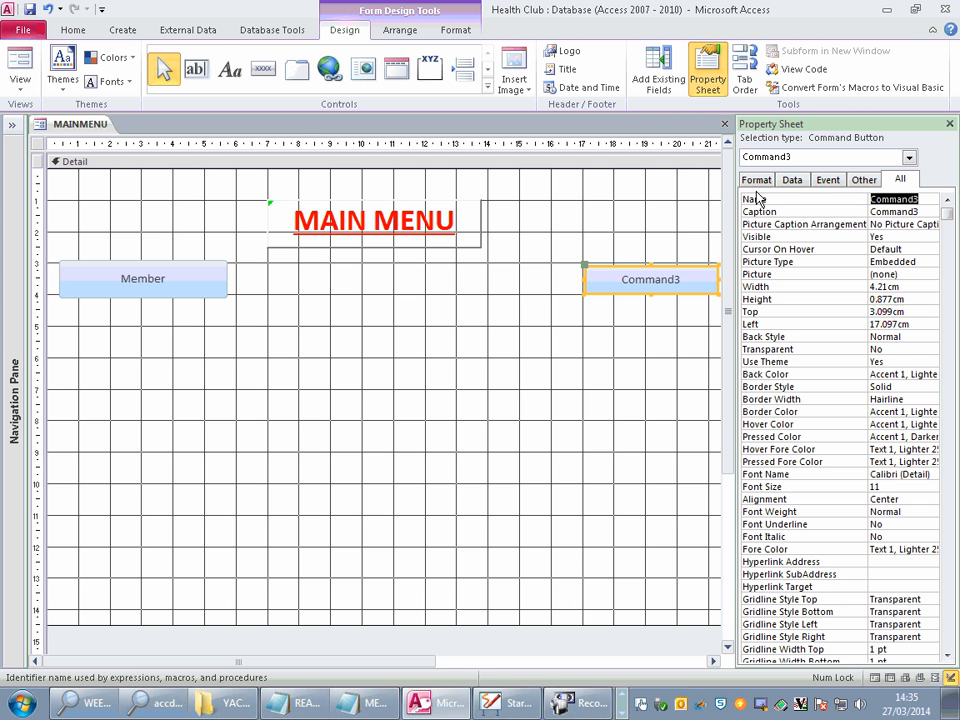
pyautogui.write('cmd')
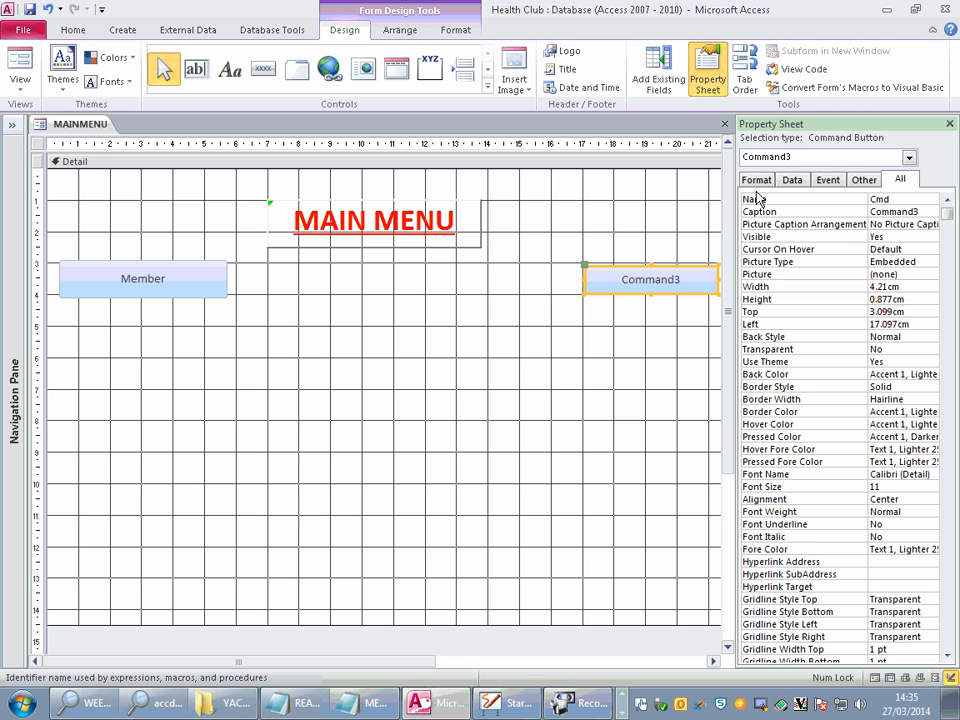
pyautogui.press('BackSpace')
pyautogui.press('BackSpace')
pyautogui.press('BackSpace')
pyautogui.press('capslock')
pyautogui.write('CMD')
pyautogui.press('BackSpace')
pyautogui.press('BackSpace')
pyautogui.press('BackSpace')
pyautogui.press('capslock')
pyautogui.write('cmd')
pyautogui.press('capslock')
pyautogui.write('ANGELA')
pyautogui.press('BackSpace')
pyautogui.press('BackSpace')
pyautogui.press('BackSpace')
pyautogui.press('BackSpace')
pyautogui.press('BackSpace')
pyautogui.press('capslock')
pyautogui.write('ngela')
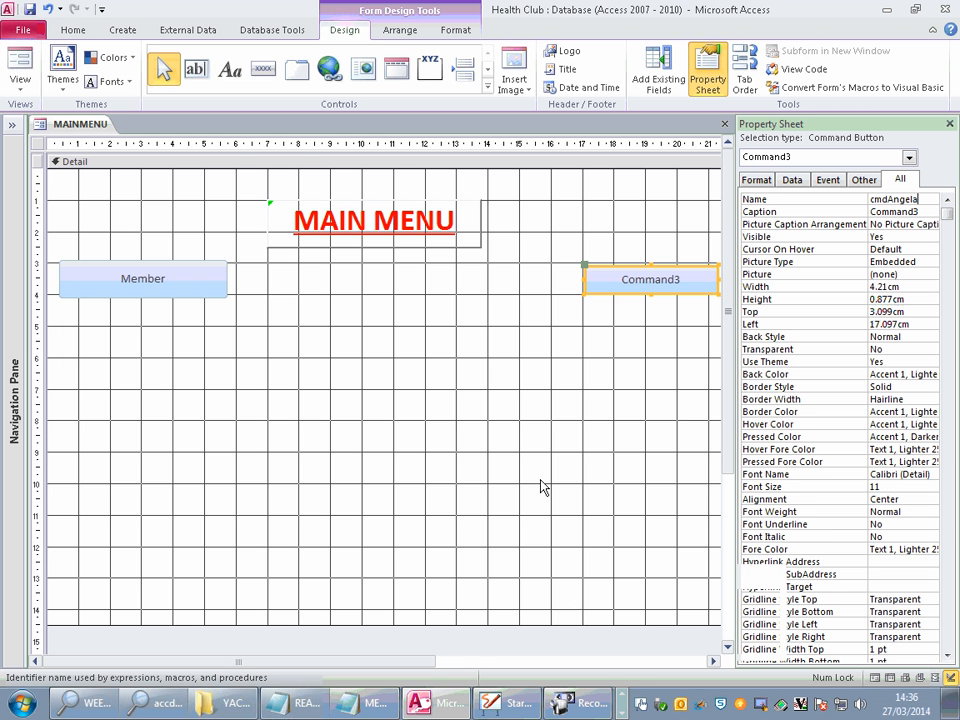
# Step: Replace the second button's caption with the member's first name
pyautogui.click(933, 212)
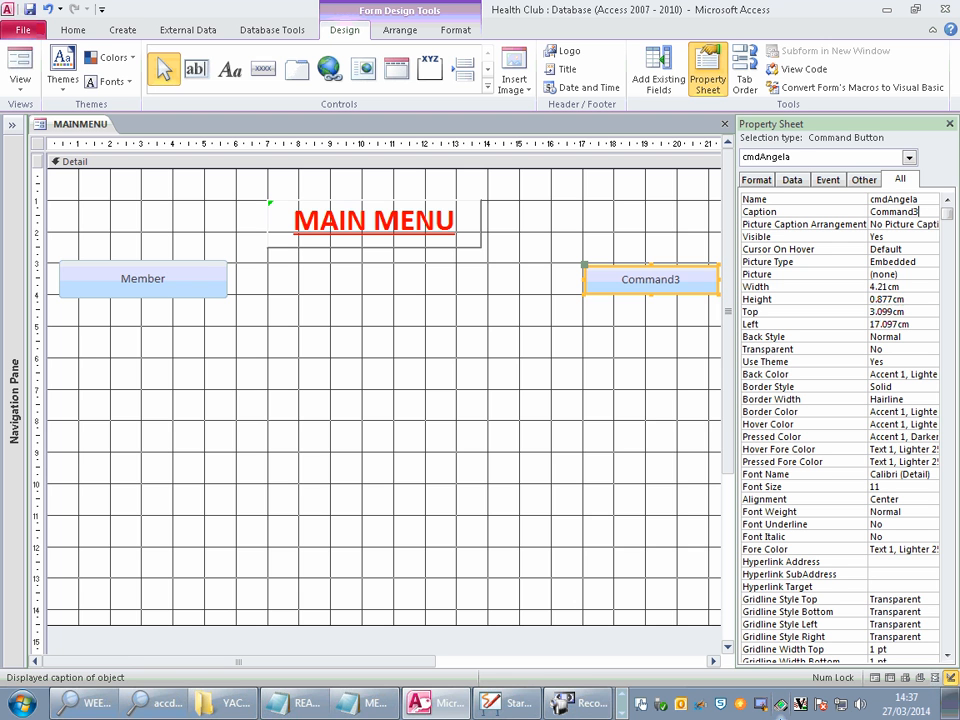
pyautogui.press('BackSpace')
pyautogui.press('BackSpace')
pyautogui.press('BackSpace')
pyautogui.press('BackSpace')
pyautogui.press('BackSpace')
pyautogui.press('BackSpace')
pyautogui.press('BackSpace')
pyautogui.press('BackSpace')
pyautogui.write('Angela')
pyautogui.press('Return')
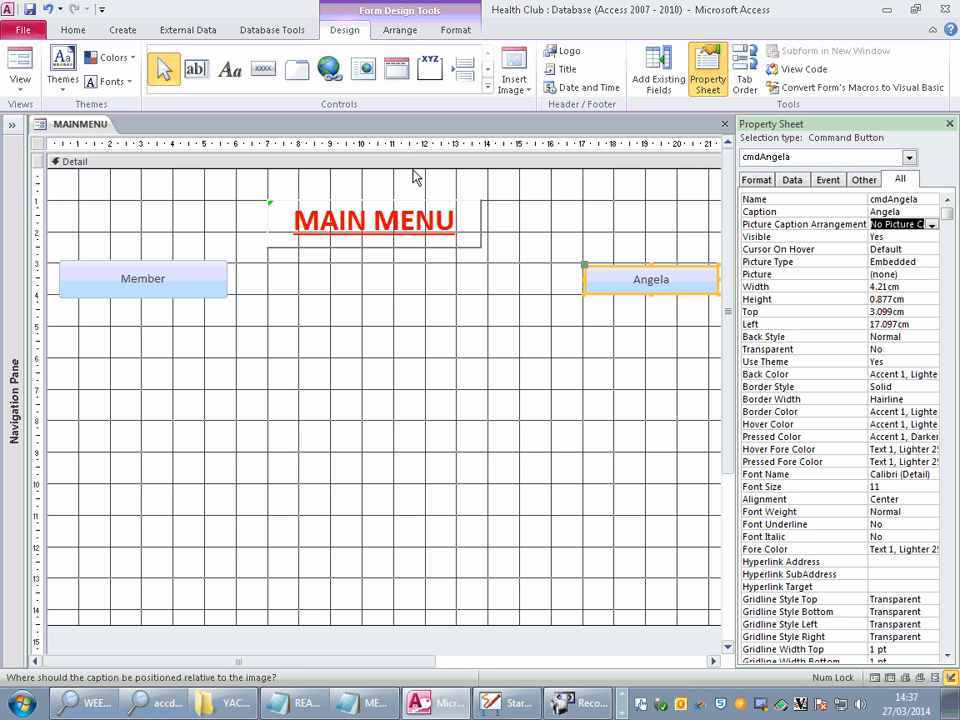
pyautogui.click(827, 183)
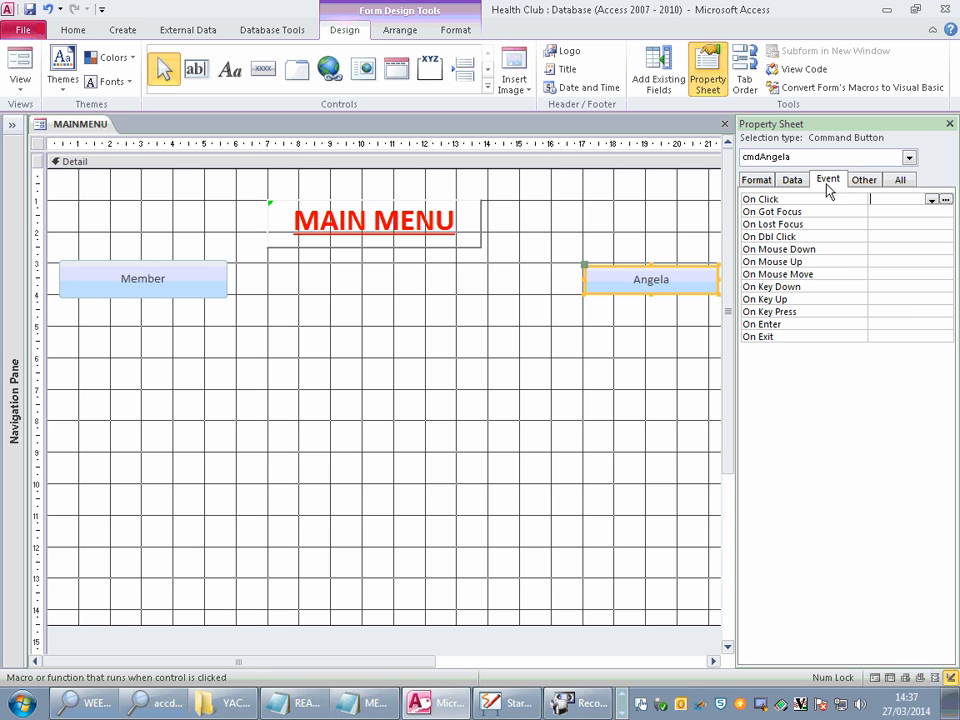
pyautogui.click(945, 200)
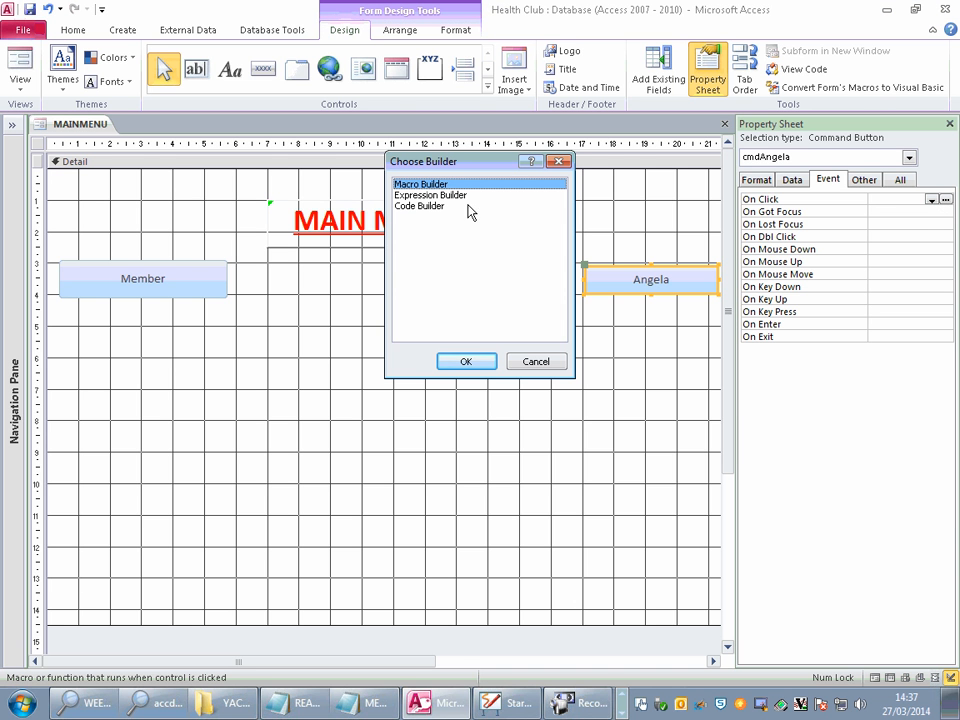
pyautogui.click(466, 361)
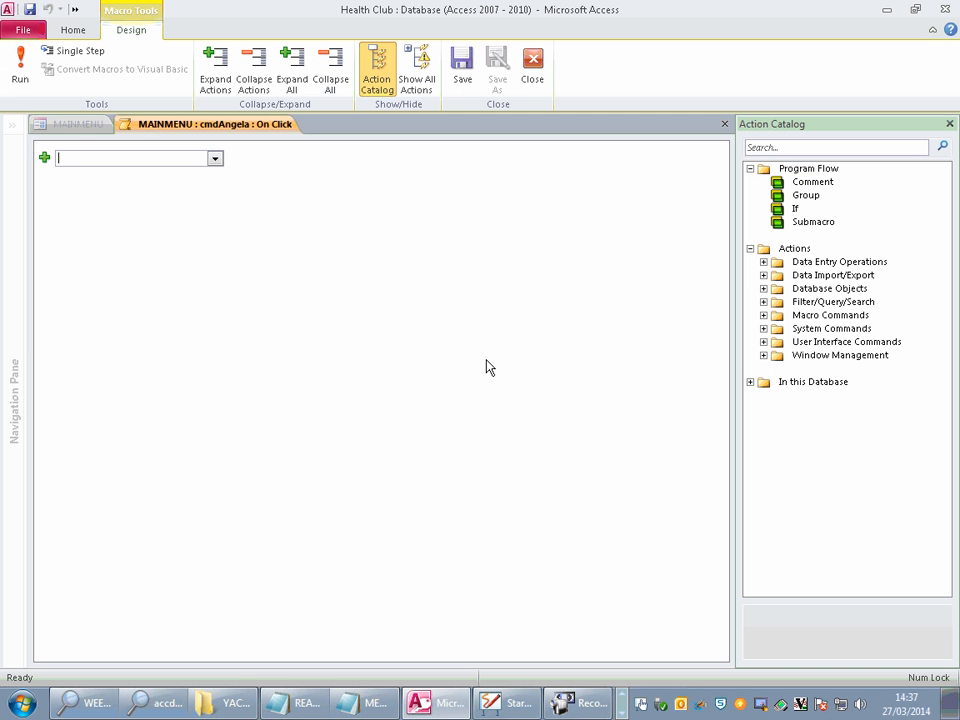
pyautogui.click(213, 160)
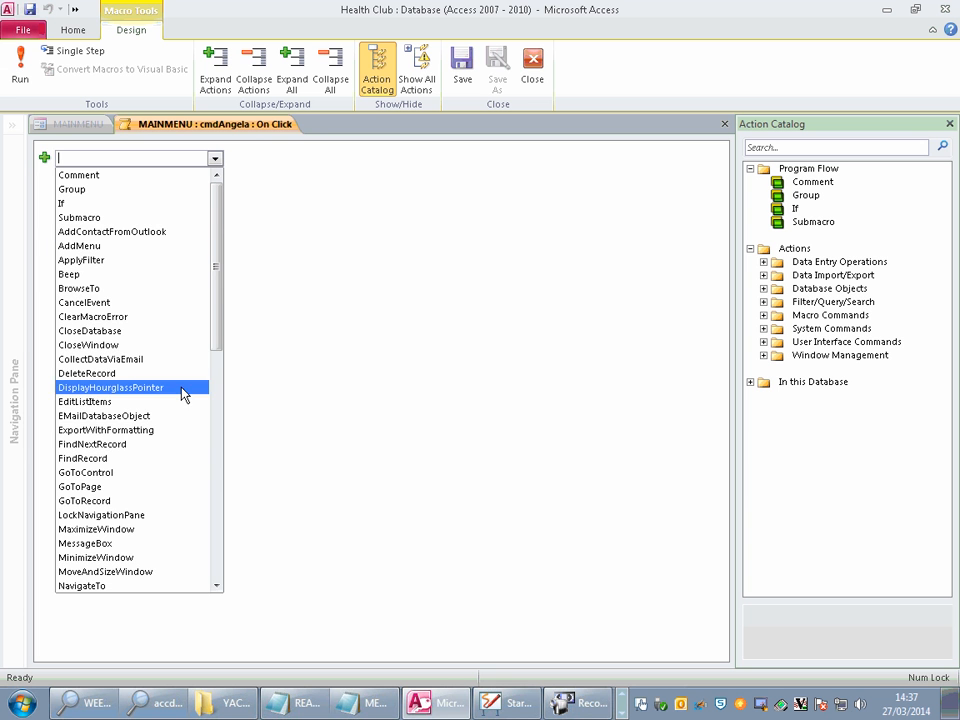
pyautogui.scroll(-3, 152, 488)
pyautogui.scroll(-5, 152, 488)
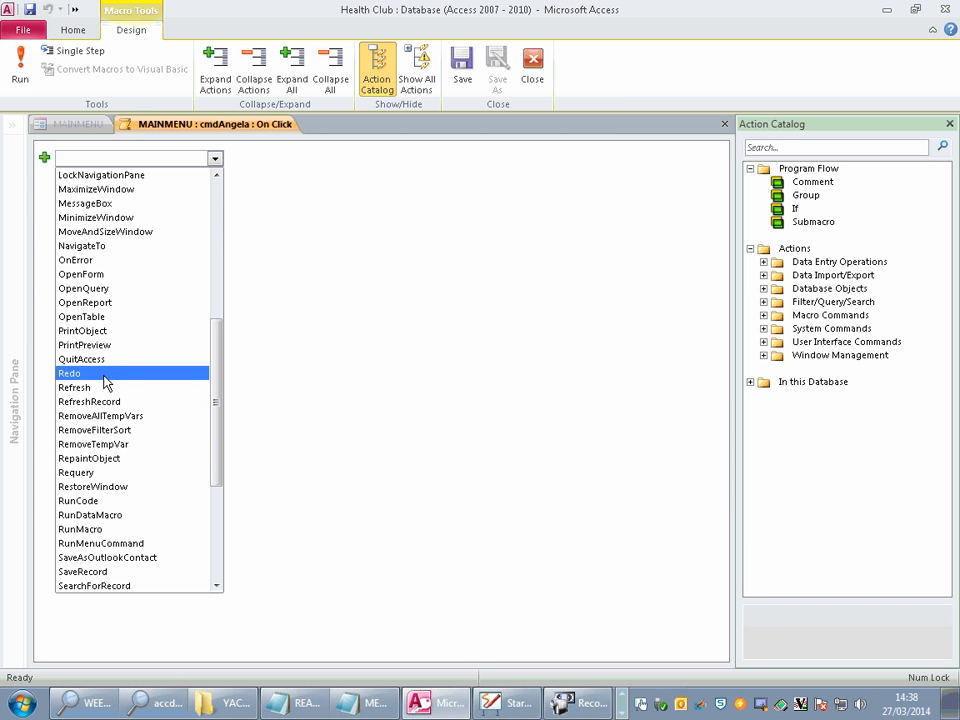
pyautogui.click(100, 303)
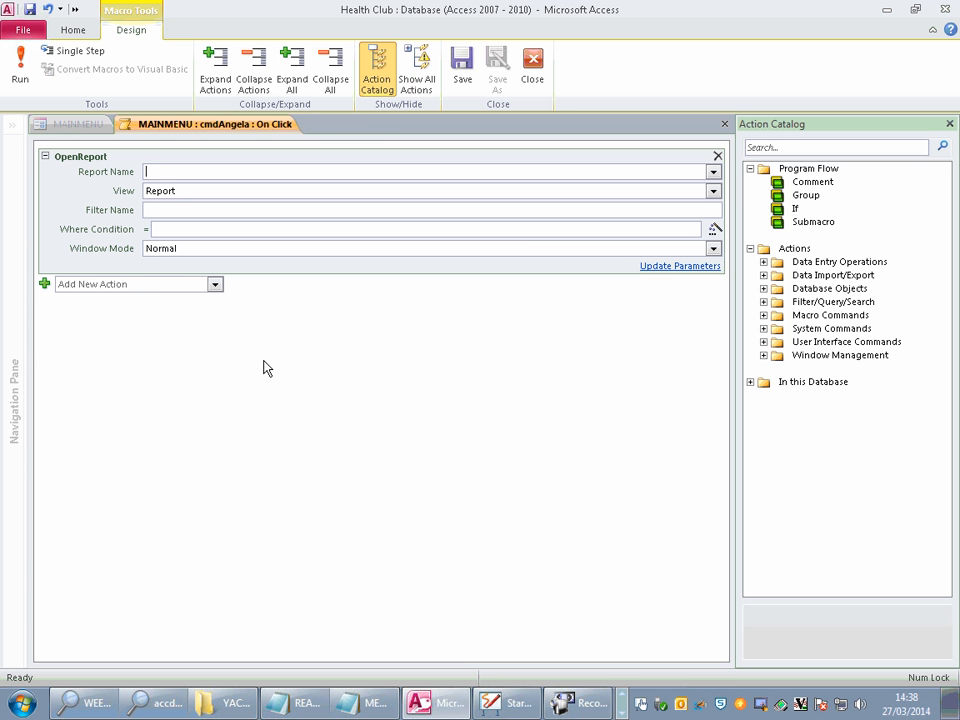
pyautogui.click(714, 173)
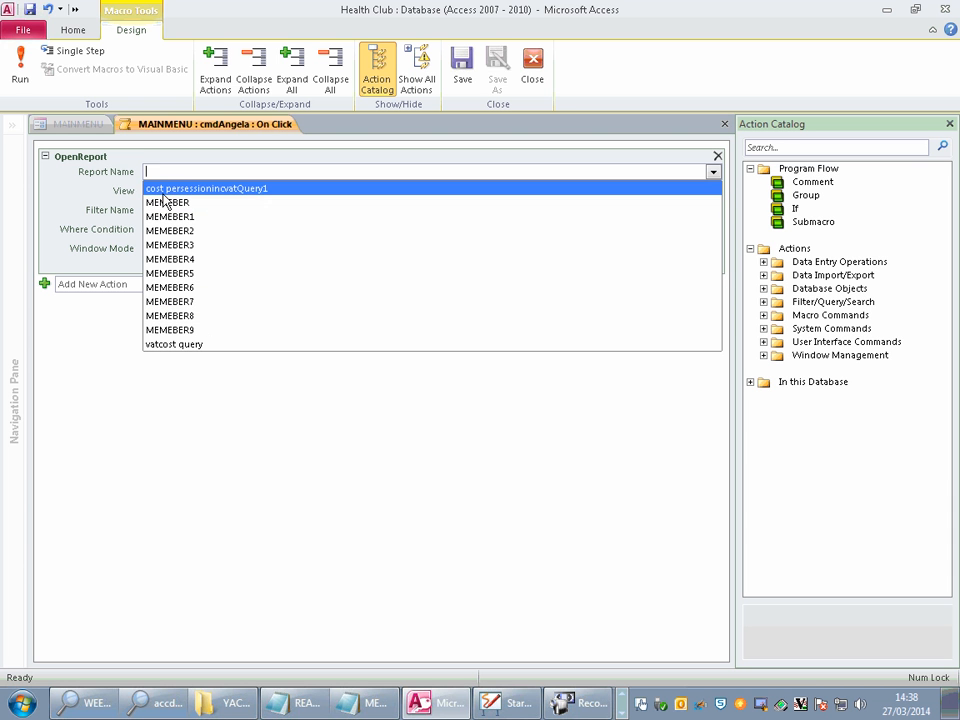
pyautogui.click(62, 126)
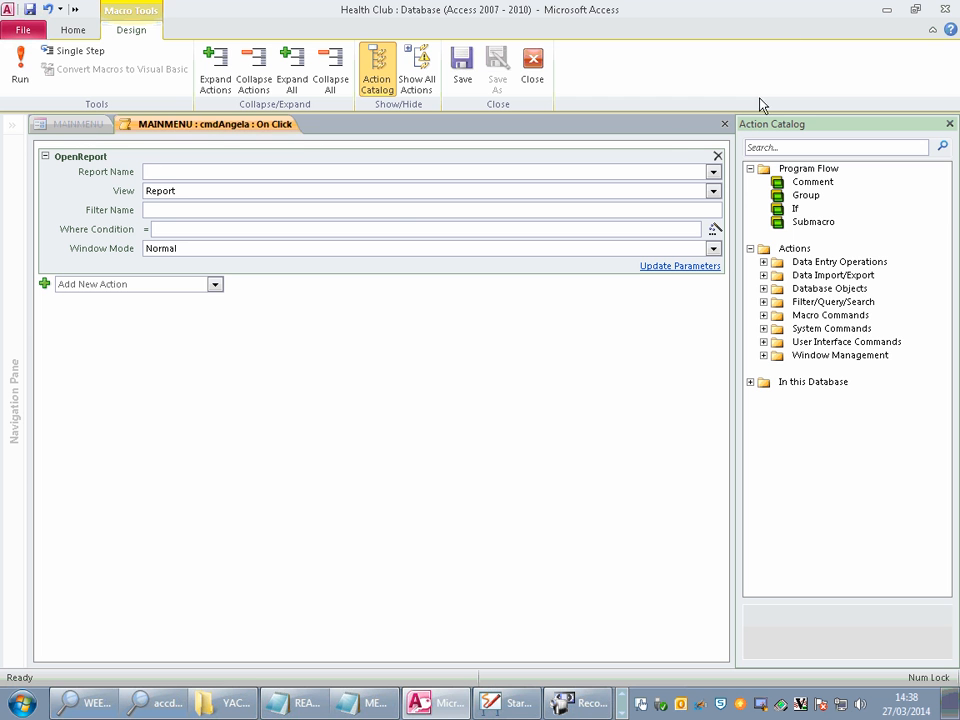
pyautogui.click(723, 124)
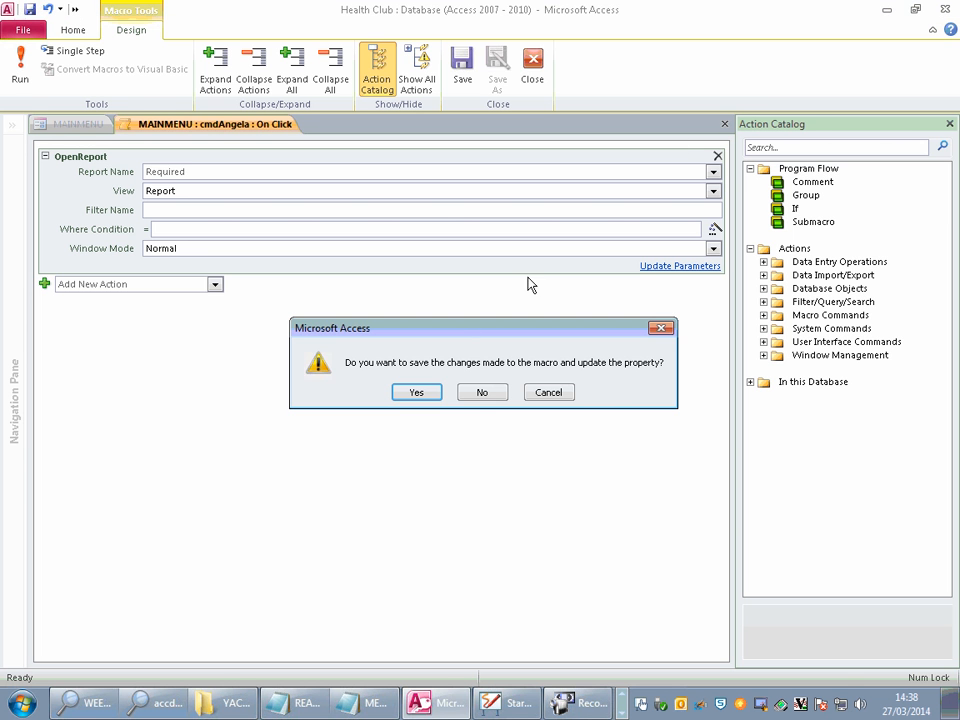
pyautogui.click(481, 391)
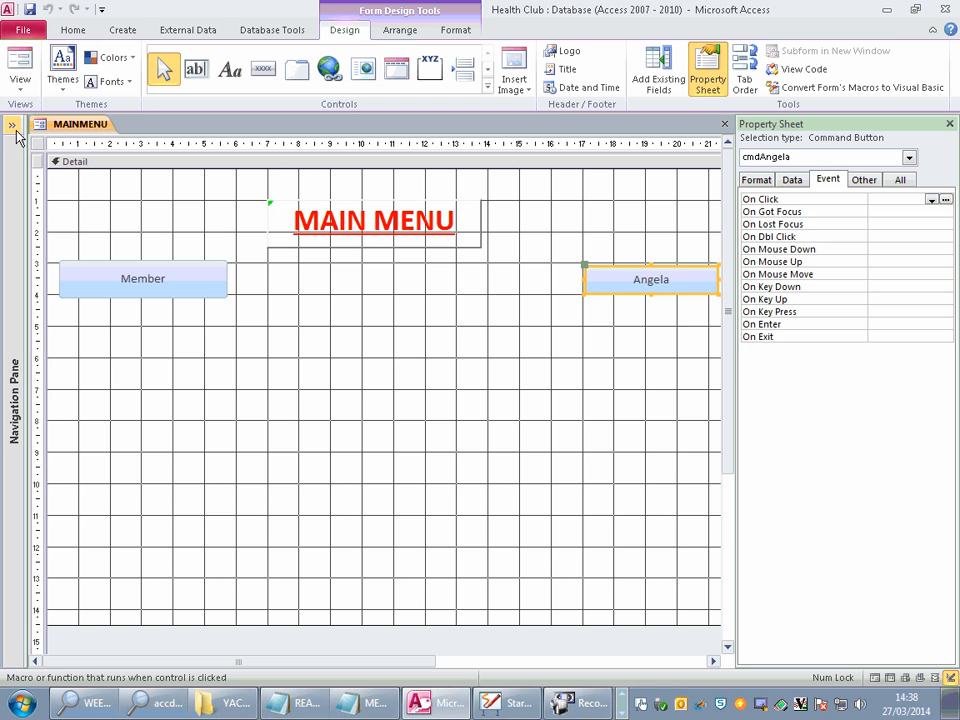
# Step: Start the Report Wizard with the Query1 query named after the member and include all of its fields
pyautogui.click(124, 30)
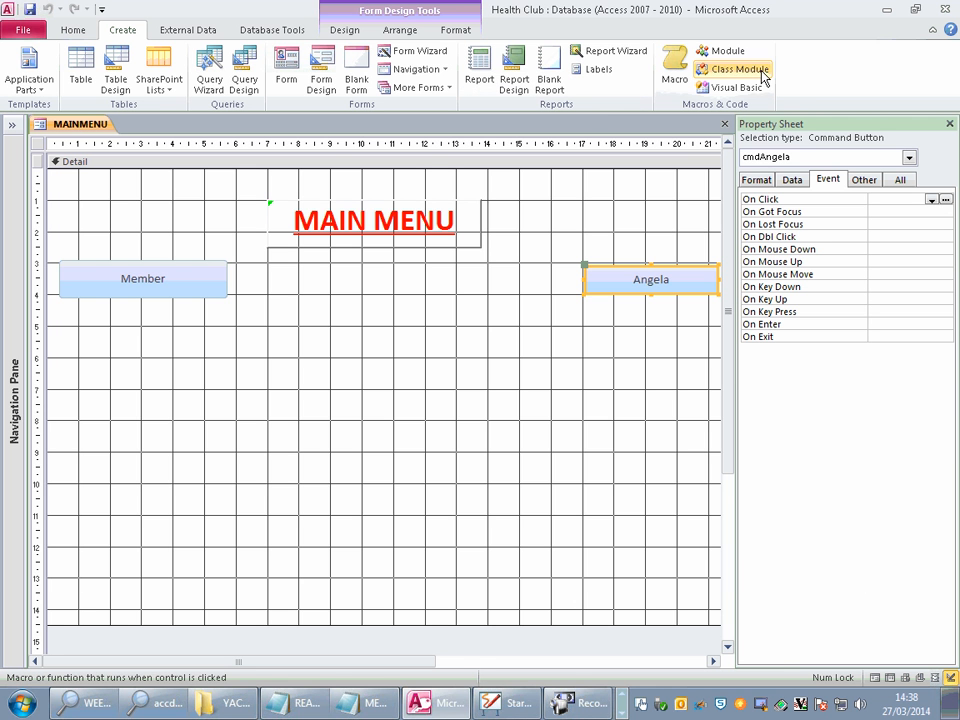
pyautogui.click(616, 51)
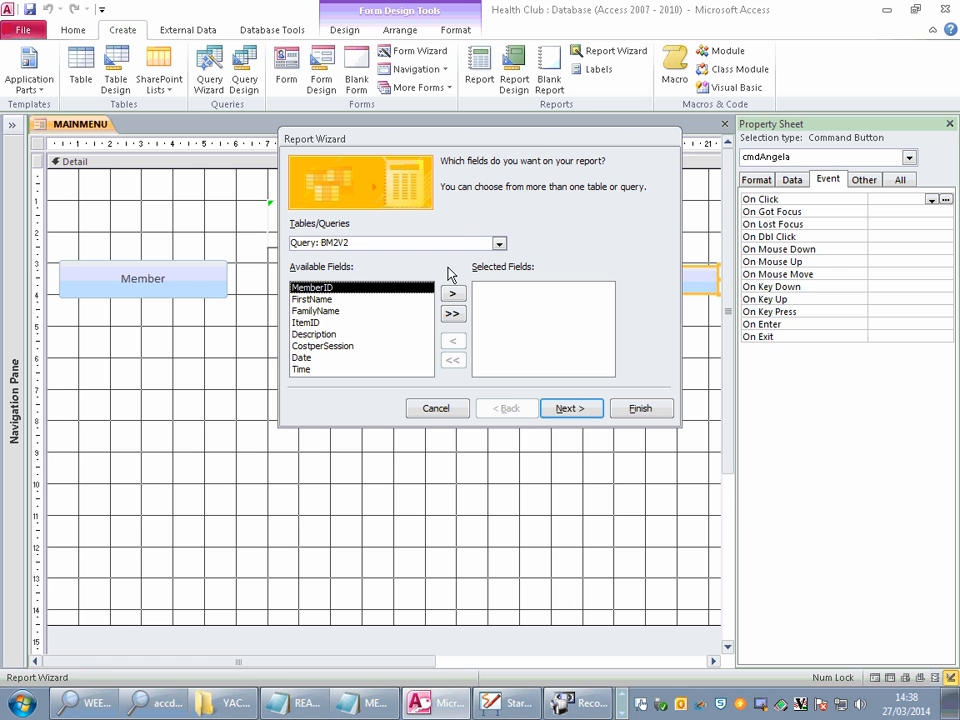
pyautogui.click(498, 244)
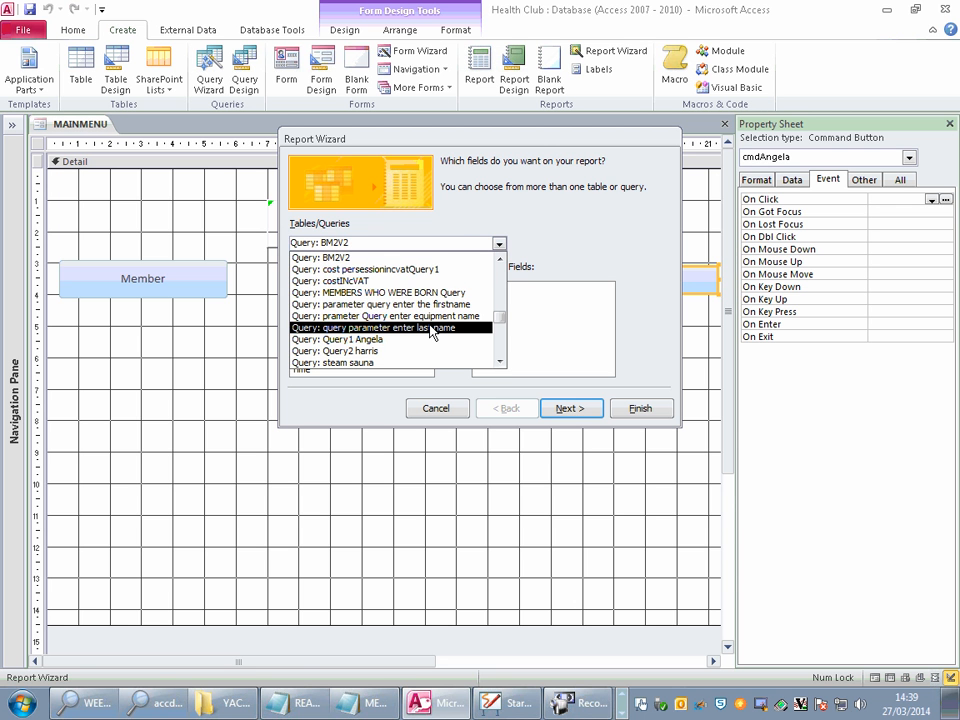
pyautogui.scroll(-2, 446, 328)
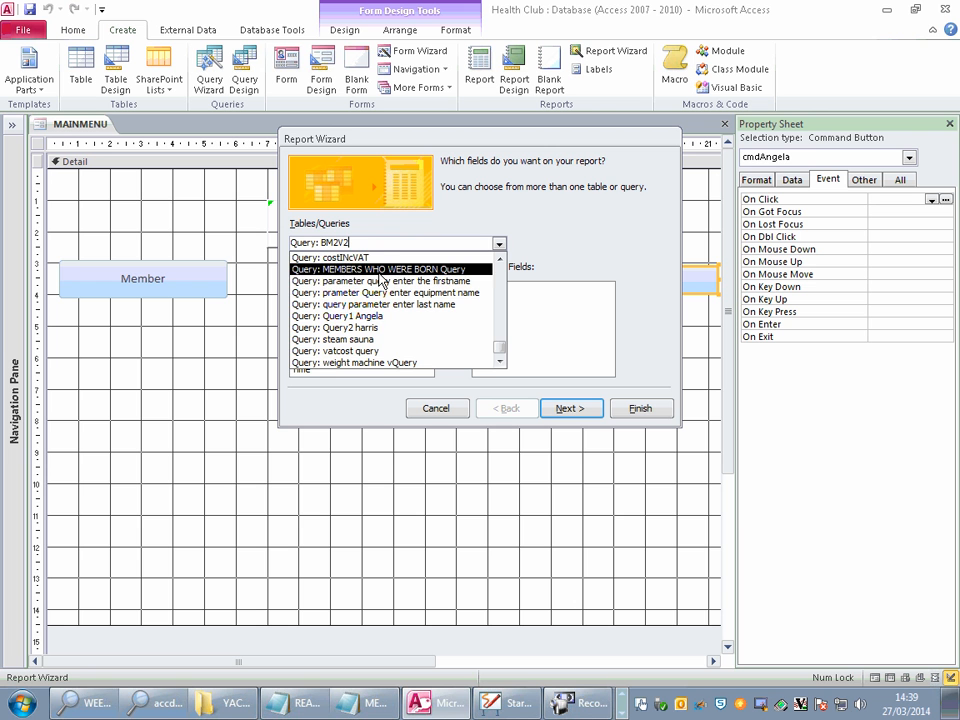
pyautogui.click(378, 316)
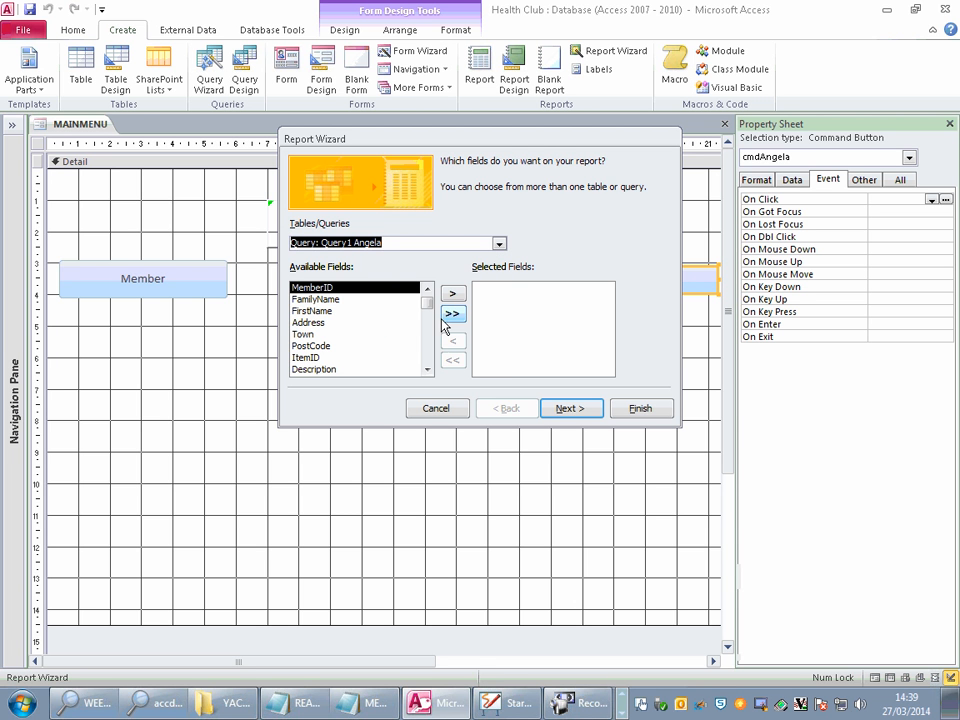
pyautogui.click(451, 316)
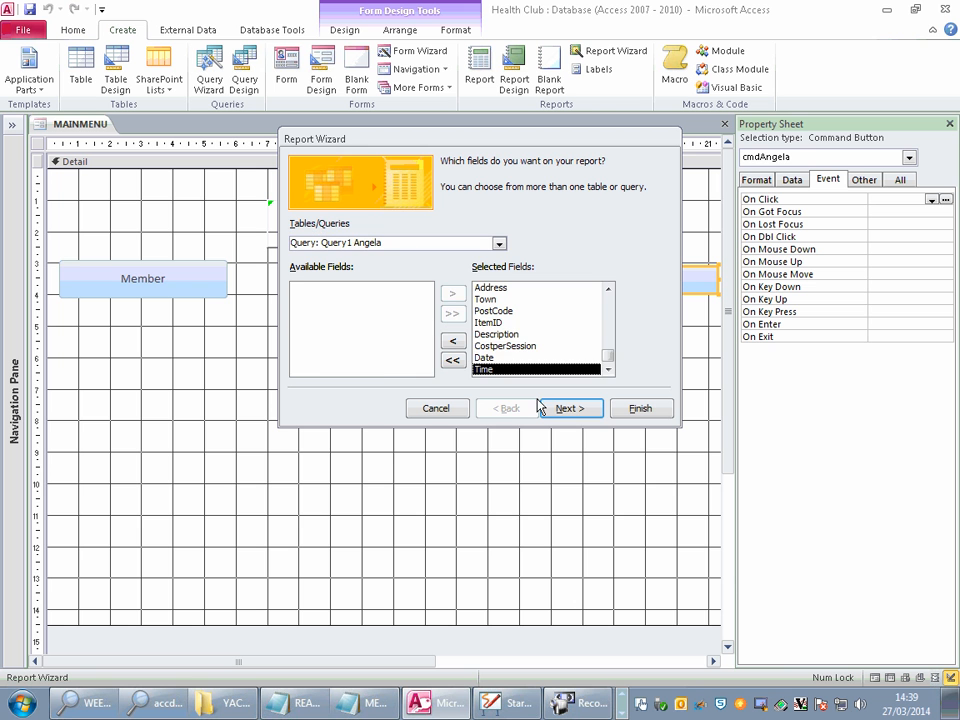
# Step: Keep the report viewed by MEMEBER and accept the wizard's default grouping, sorting and layout
pyautogui.click(567, 412)
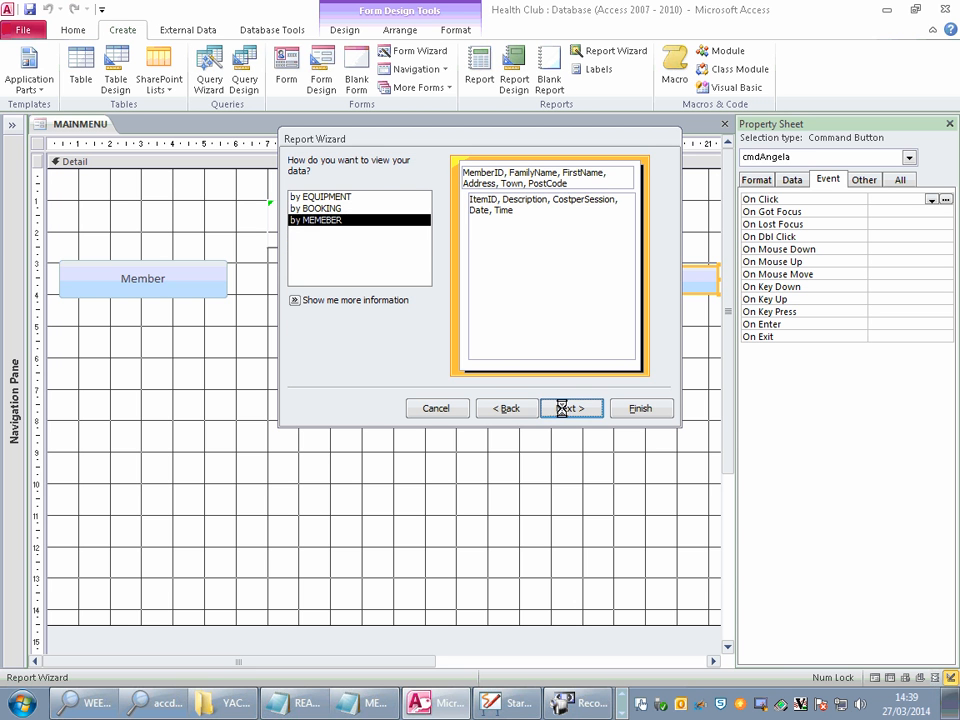
pyautogui.click(565, 412)
pyautogui.click(563, 410)
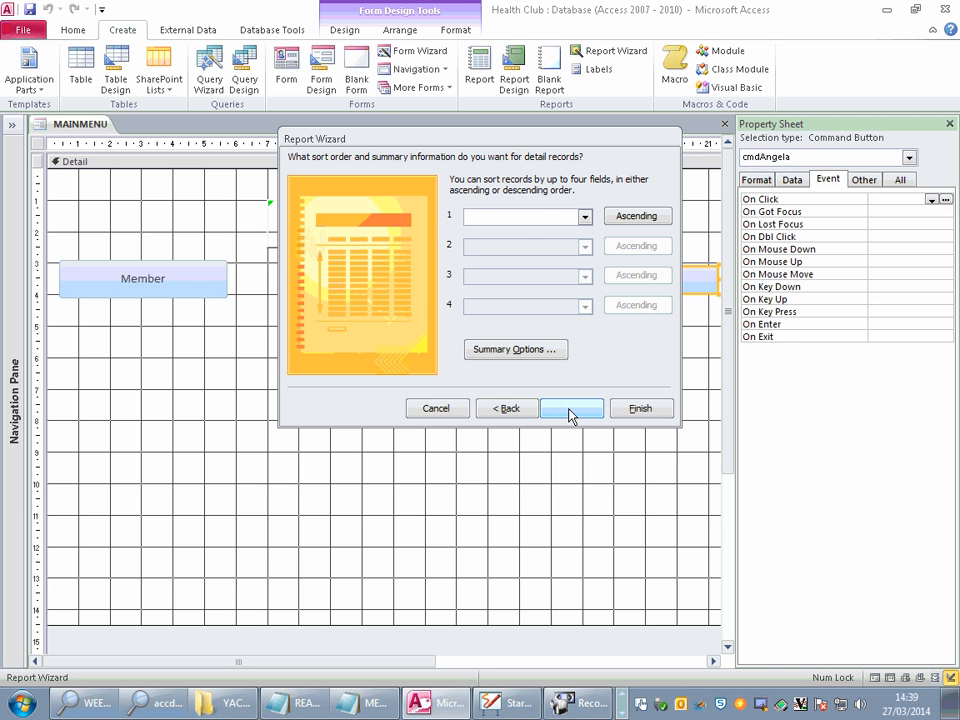
pyautogui.click(569, 413)
pyautogui.click(589, 418)
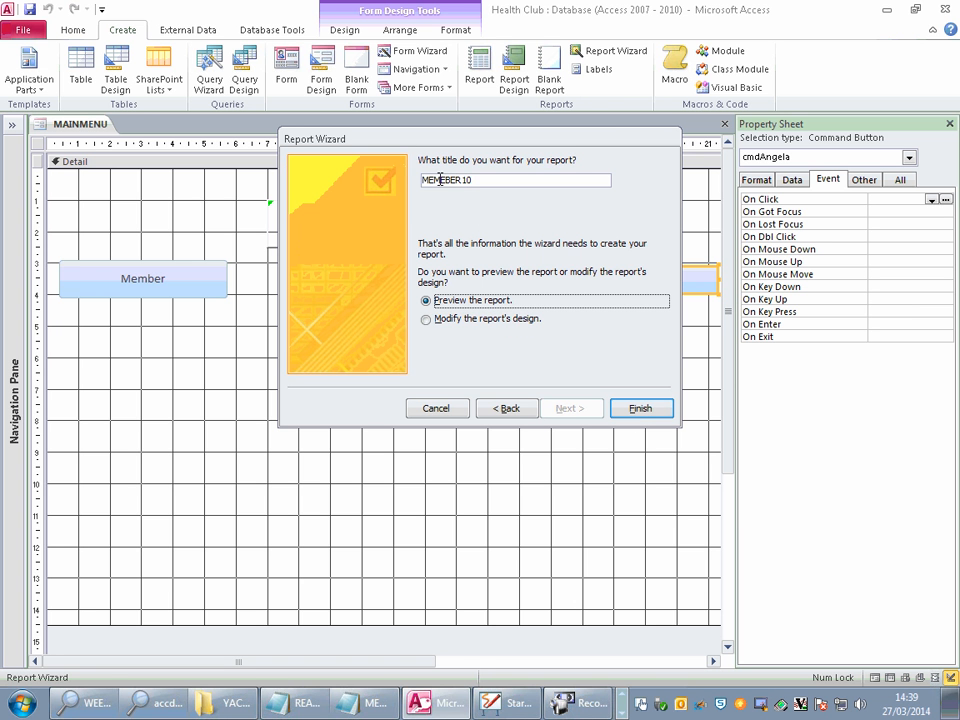
# Step: Title the report with the member's first name, finish the wizard and close the report preview
pyautogui.moveTo(482, 181); pyautogui.dragTo(415, 181)
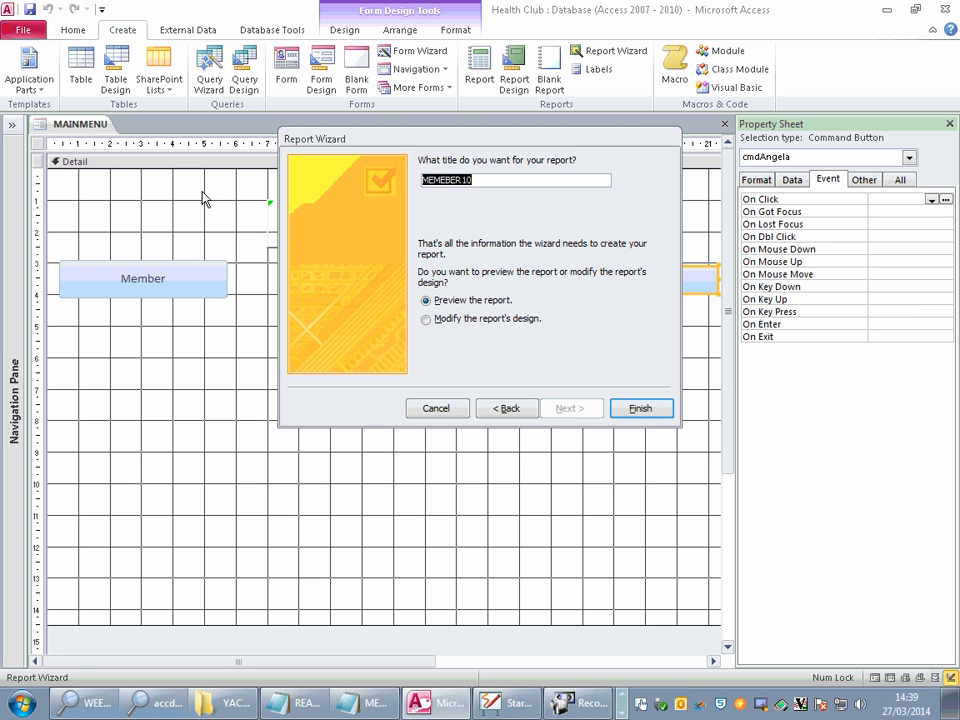
pyautogui.write('Angela')
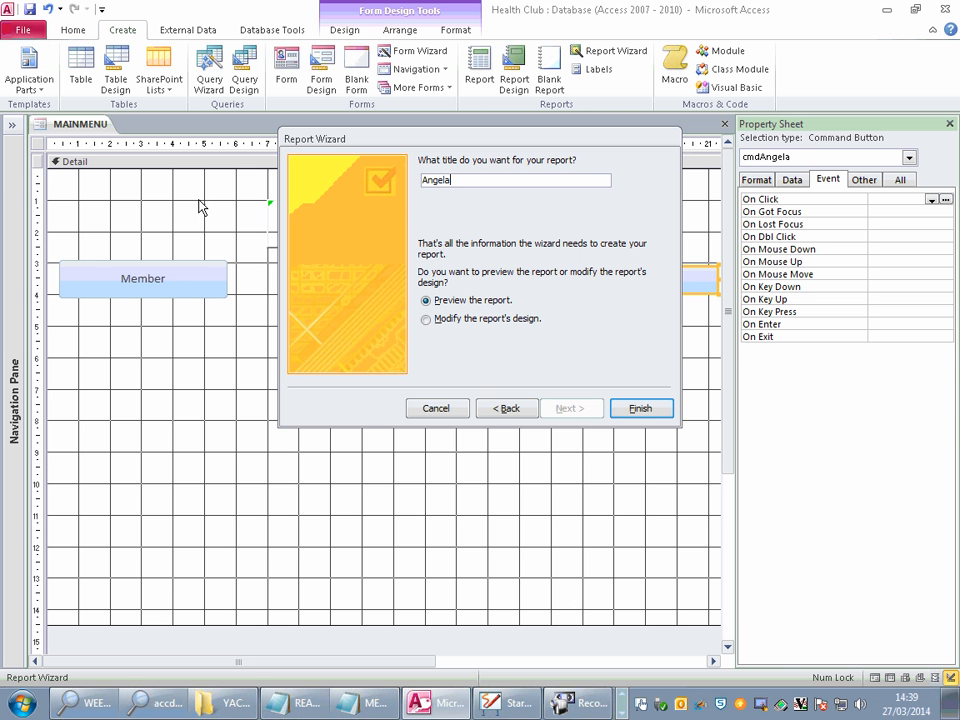
pyautogui.click(627, 409)
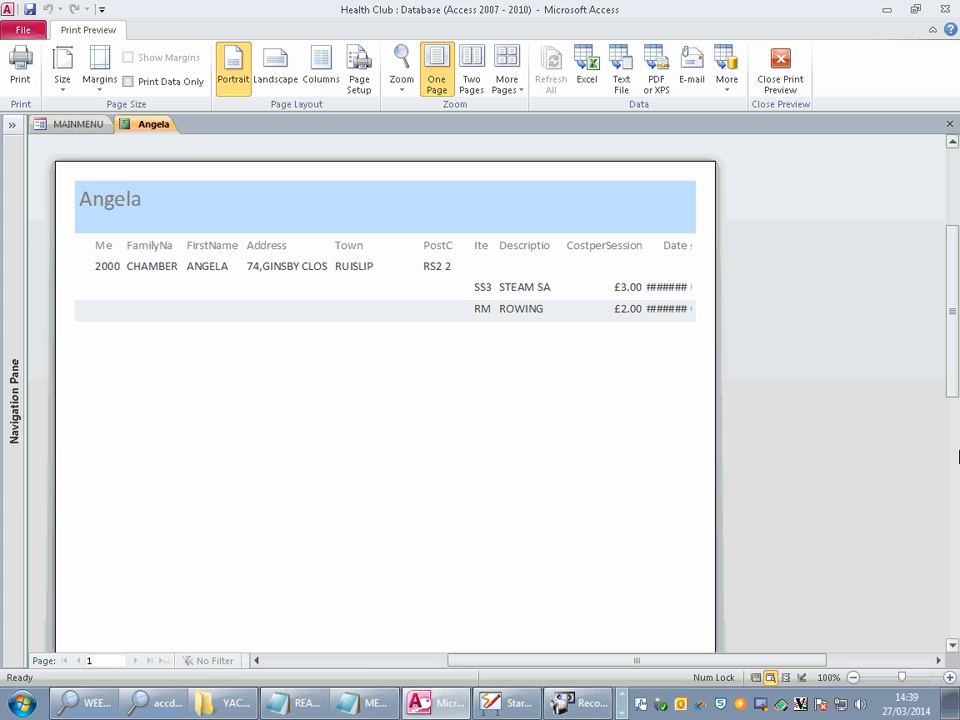
pyautogui.click(950, 124)
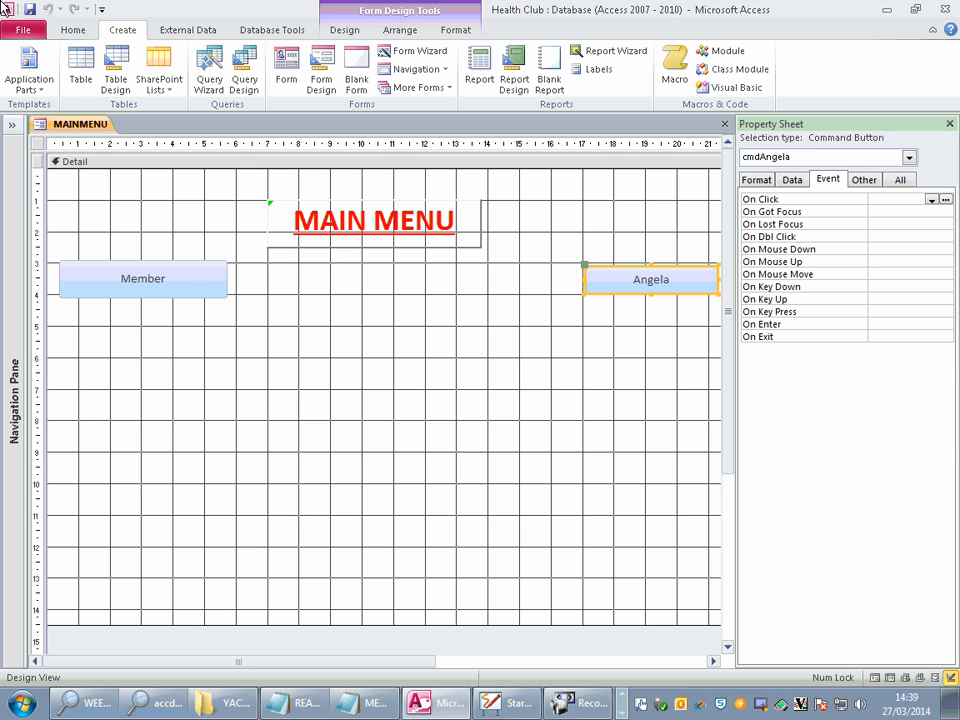
# Step: Start an embedded macro for the second button's On Click event and add an OpenReport action
pyautogui.click(947, 201)
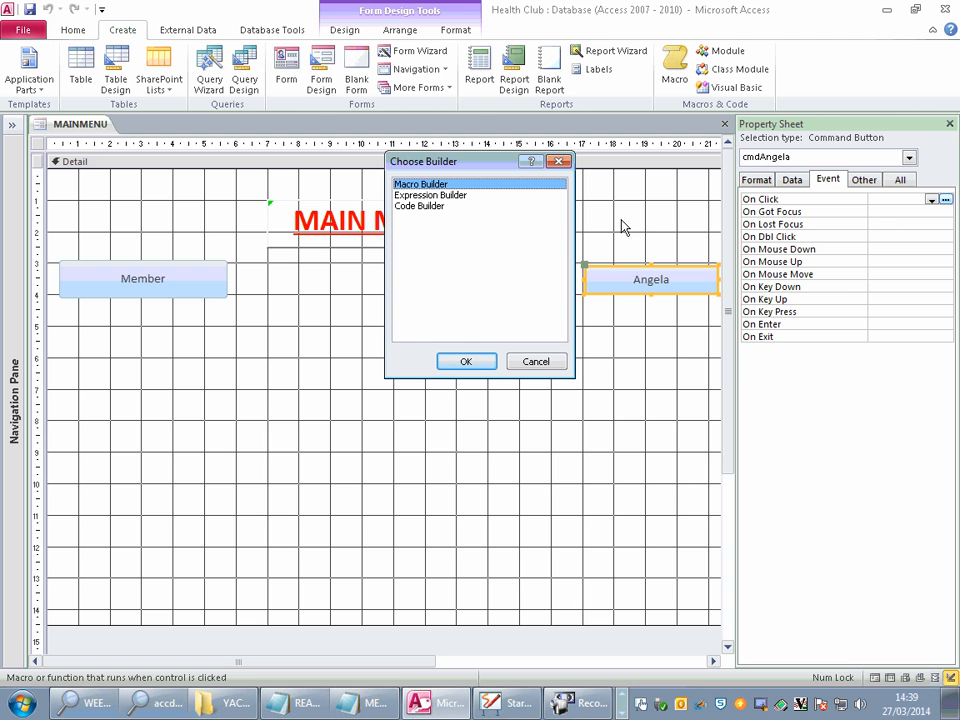
pyautogui.click(468, 361)
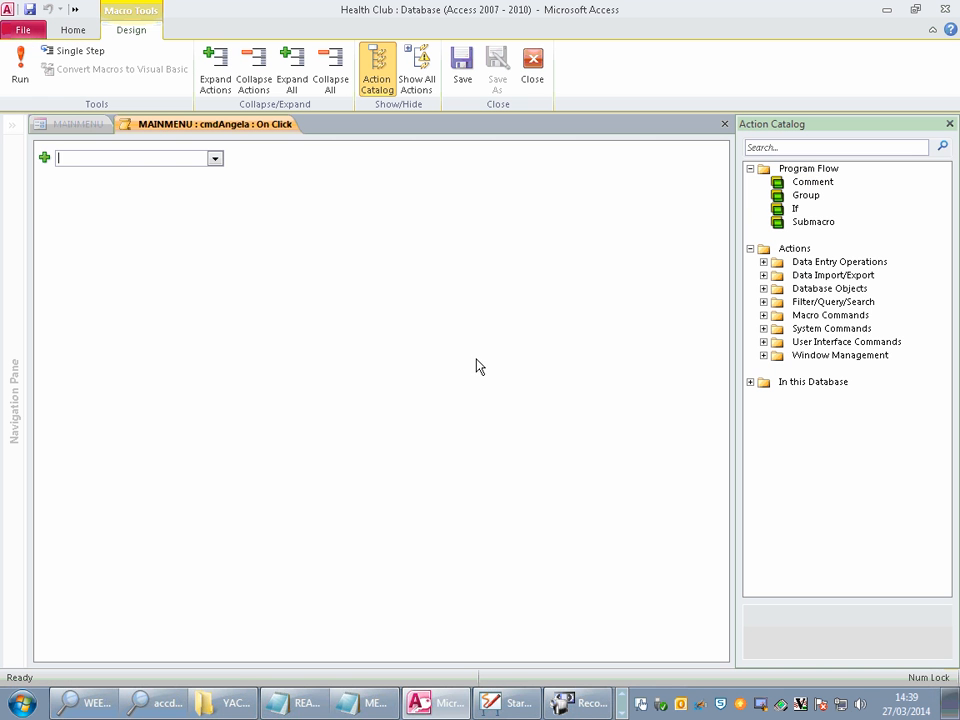
pyautogui.click(214, 158)
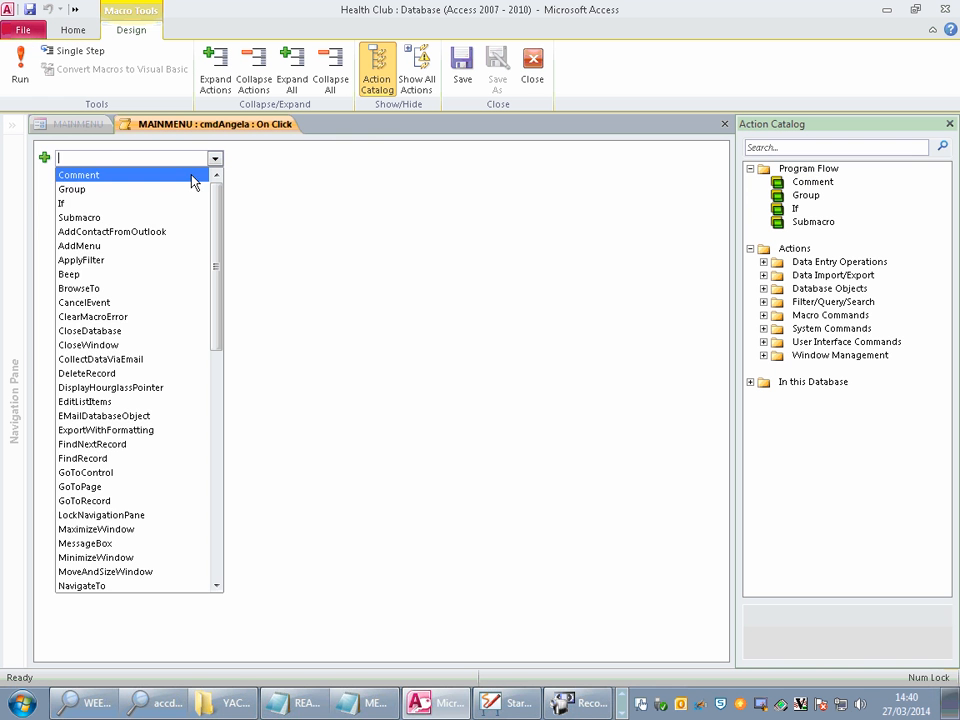
pyautogui.scroll(-3, 196, 495)
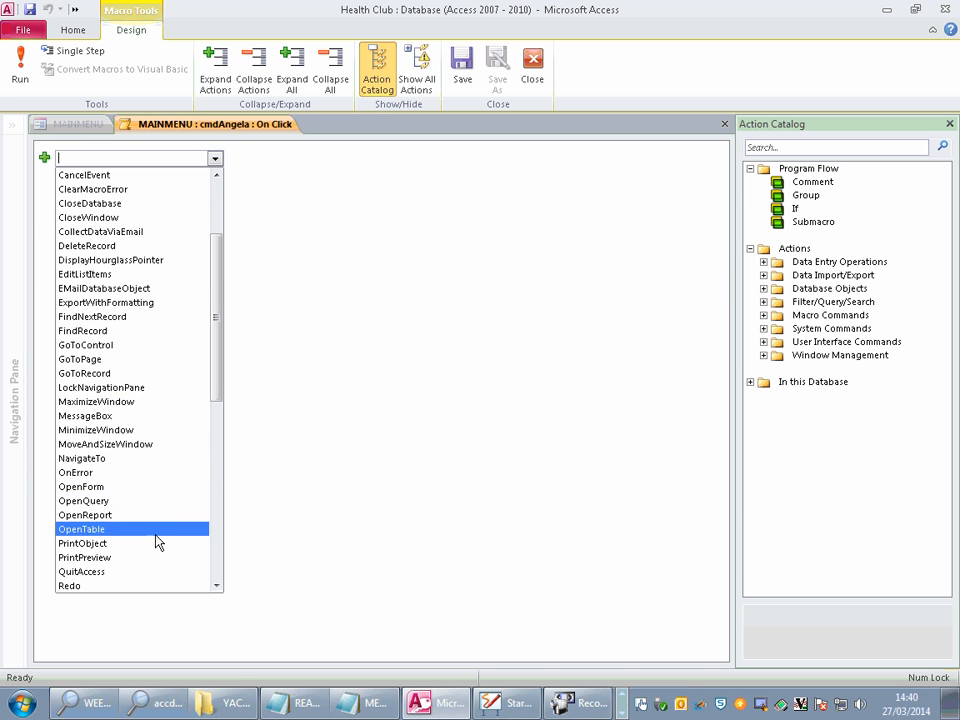
pyautogui.click(169, 516)
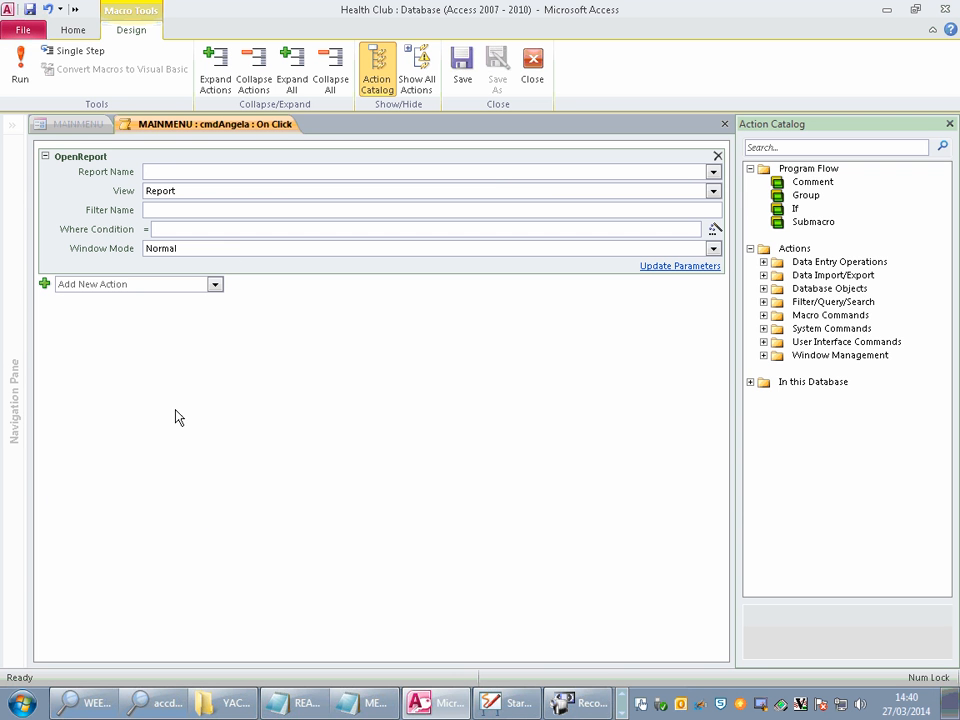
# Step: Set the macro to open the report named after the member, then close the macro and save its changes
pyautogui.click(713, 173)
pyautogui.click(713, 174)
pyautogui.click(714, 173)
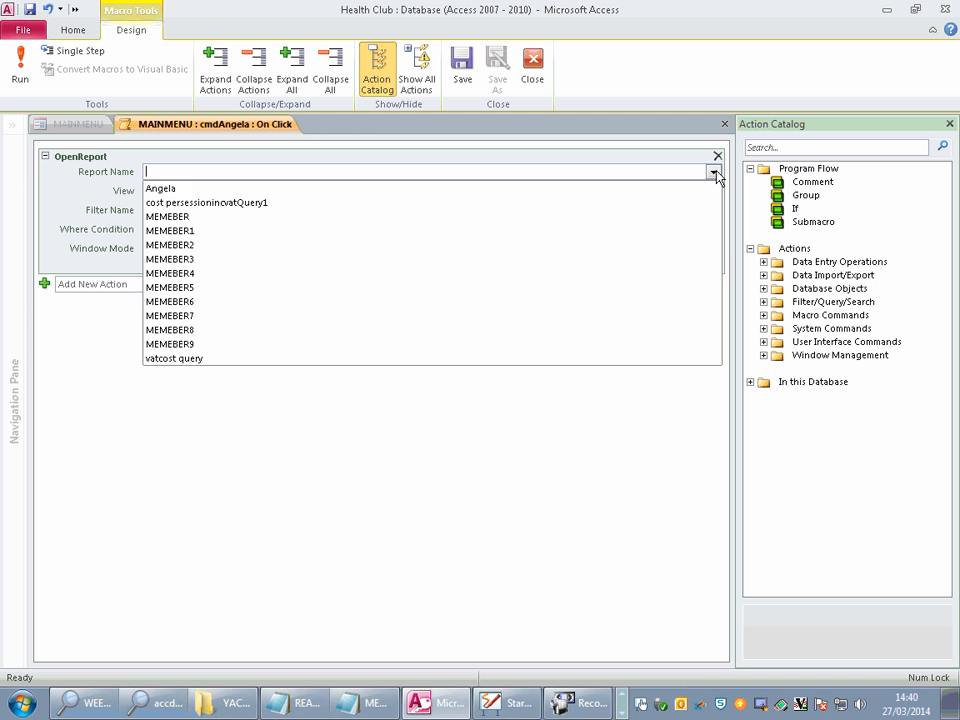
pyautogui.click(437, 189)
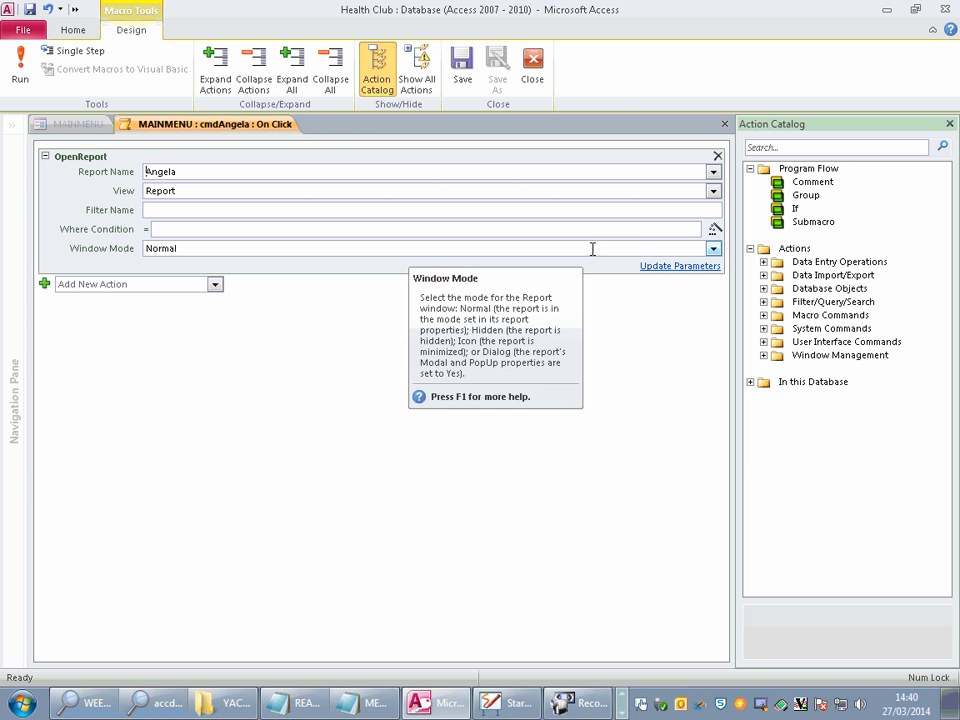
pyautogui.click(724, 124)
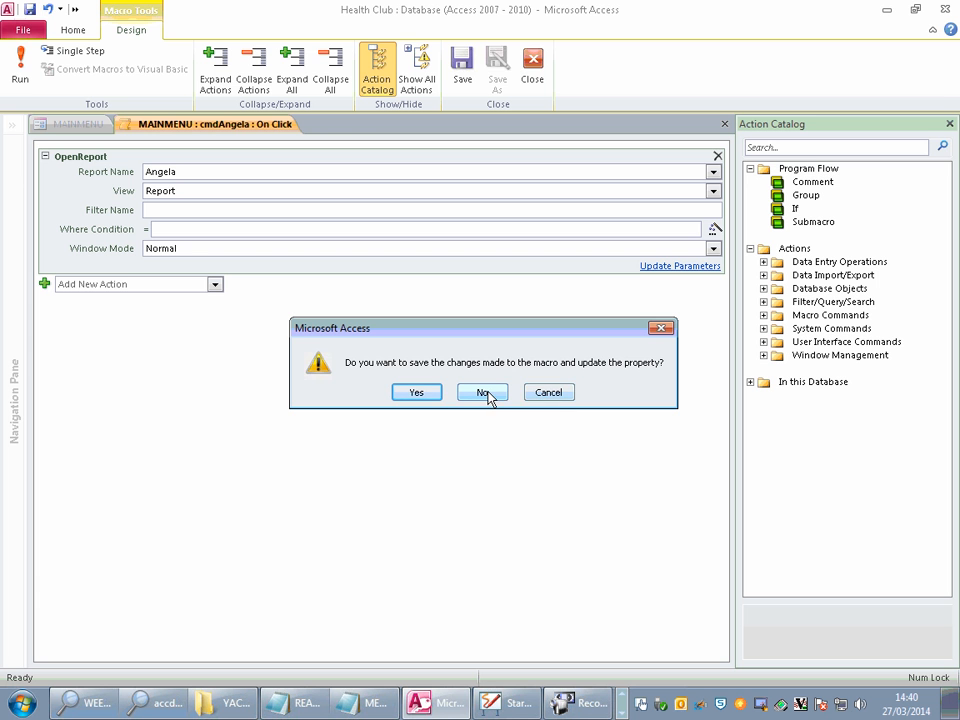
pyautogui.click(418, 394)
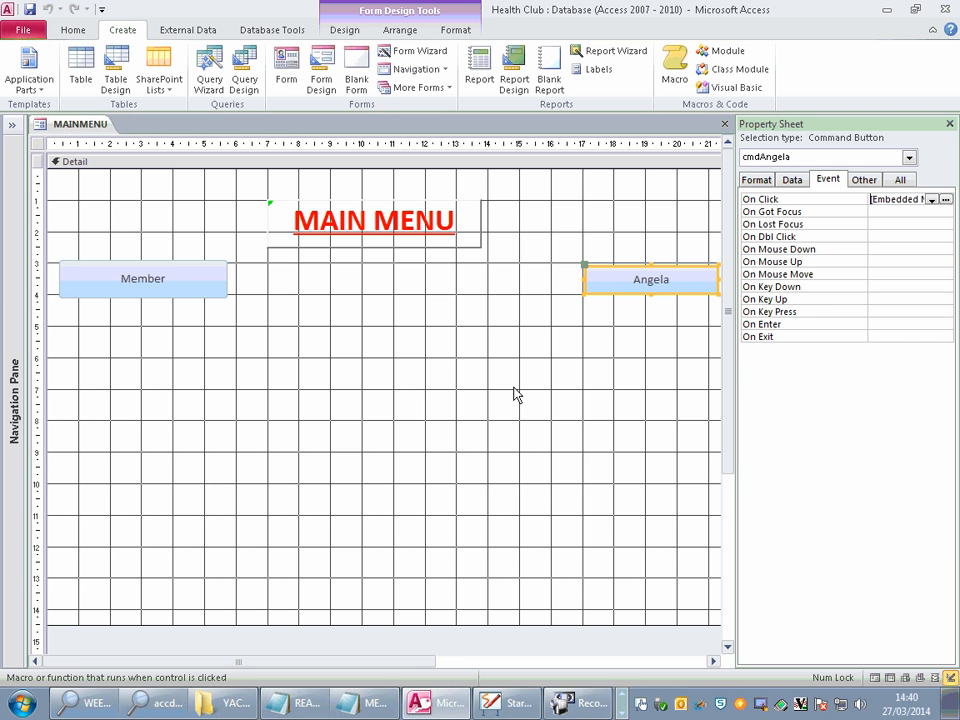
# Step: Switch the form to Form View, test the second button and examine the opened report's Date column
pyautogui.click(70, 32)
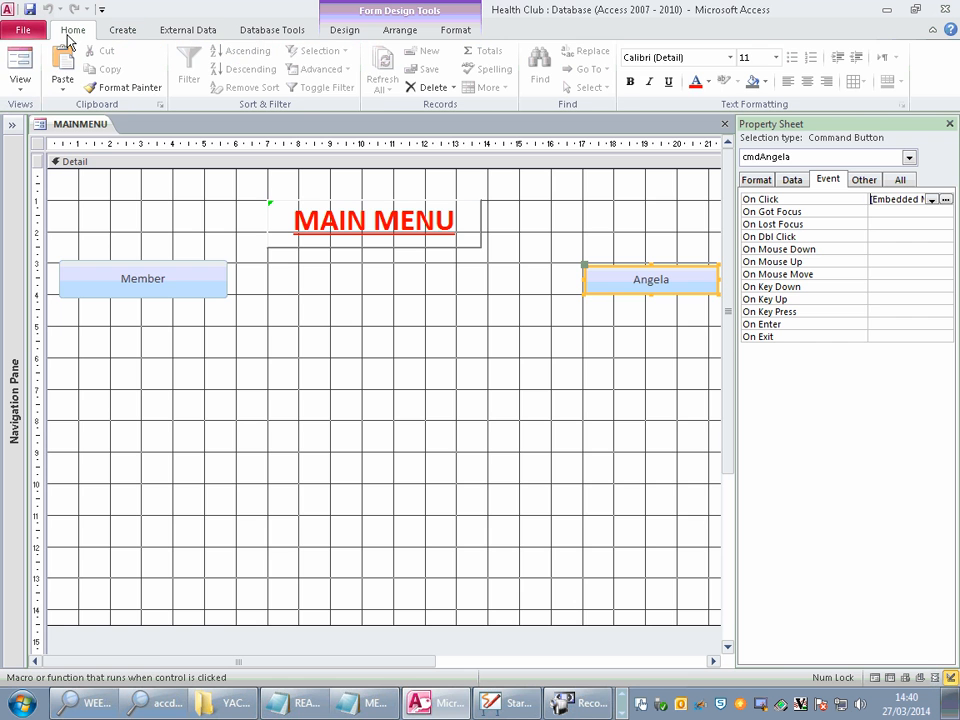
pyautogui.click(20, 64)
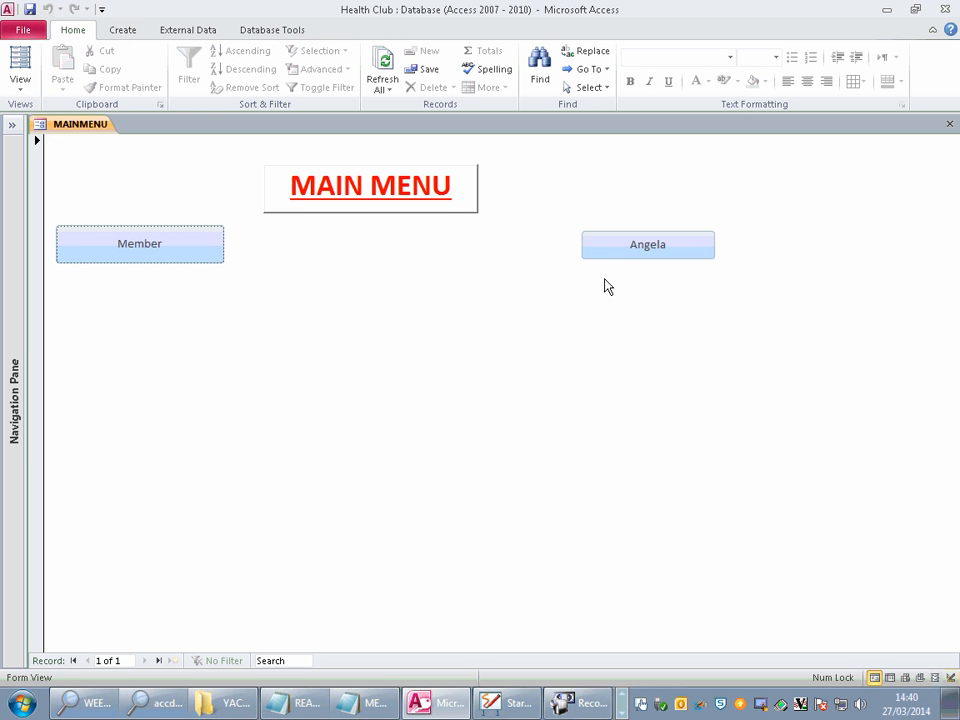
pyautogui.click(621, 258)
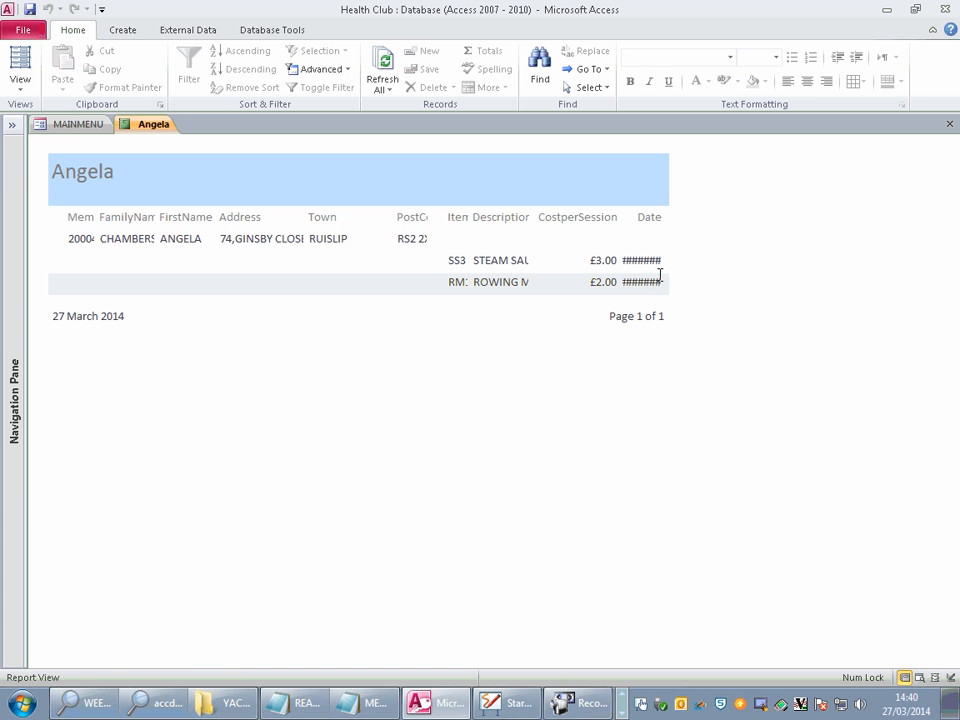
pyautogui.click(659, 277)
pyautogui.click(655, 259)
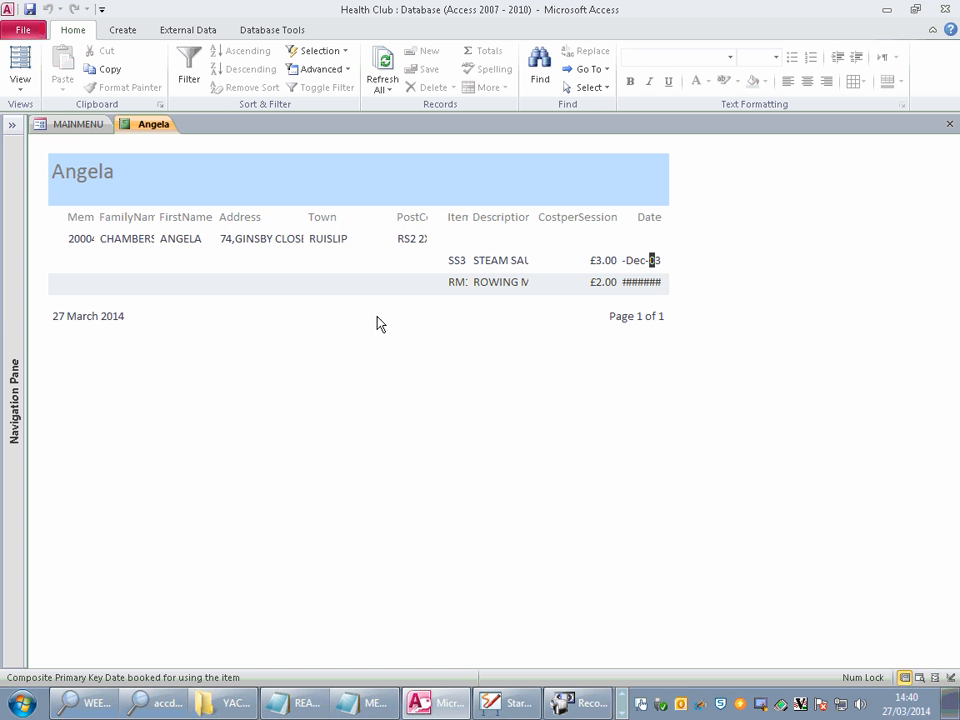
# Step: Switch the report to Layout View and try to widen it at its right edge
pyautogui.click(22, 66)
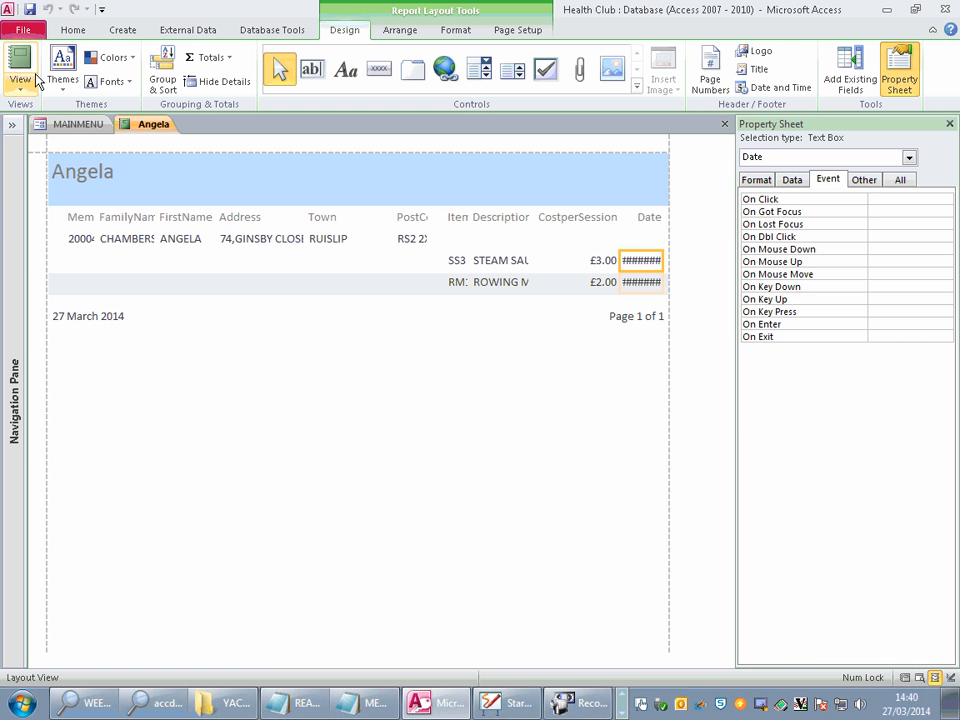
pyautogui.click(22, 76)
pyautogui.click(60, 192)
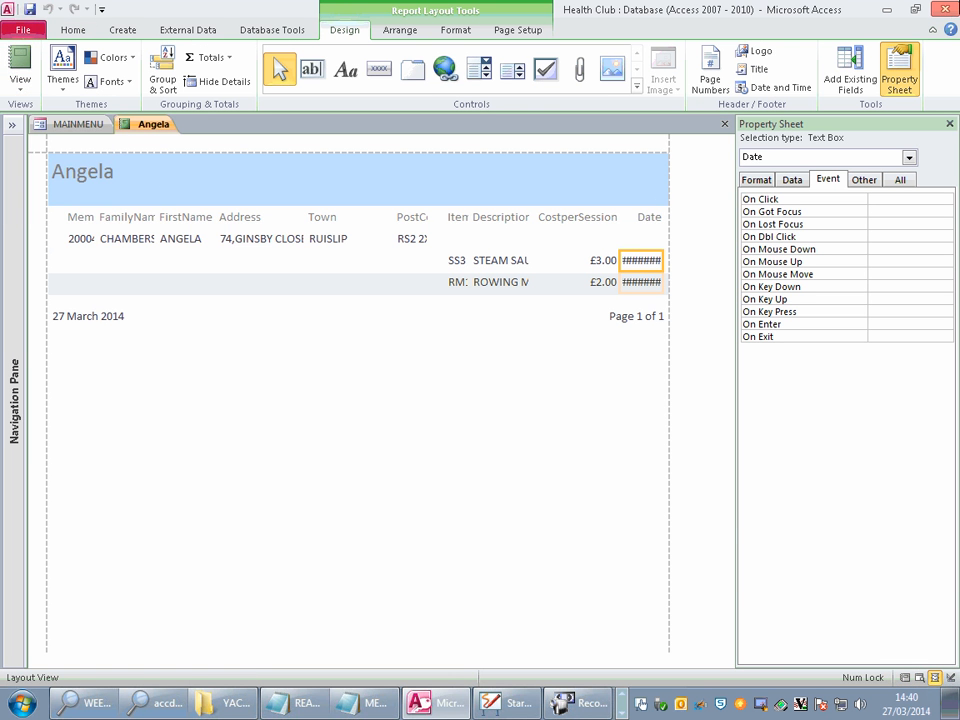
pyautogui.click(671, 194)
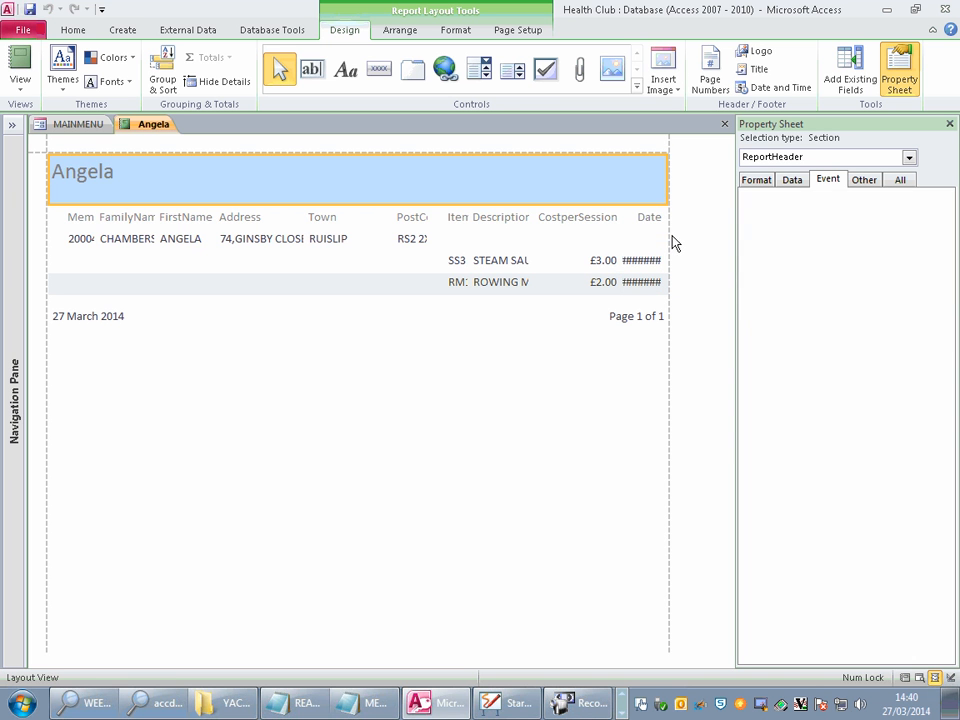
pyautogui.click(672, 241)
pyautogui.click(670, 216)
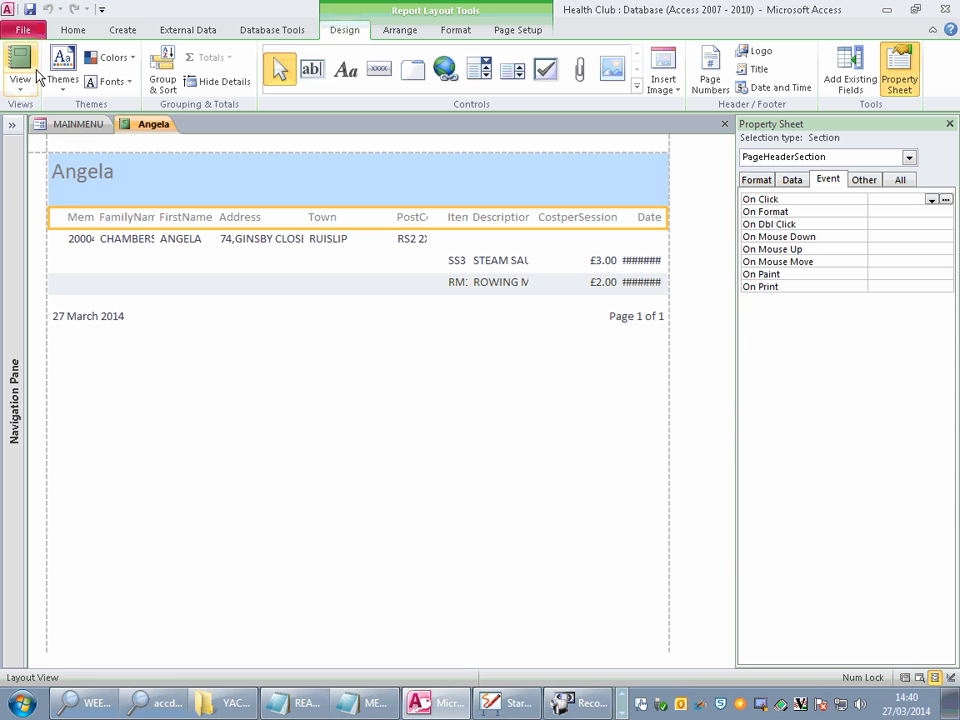
# Step: Switch the report to Design View and extend its width to about 21 cm
pyautogui.click(35, 69)
pyautogui.click(26, 87)
pyautogui.click(82, 227)
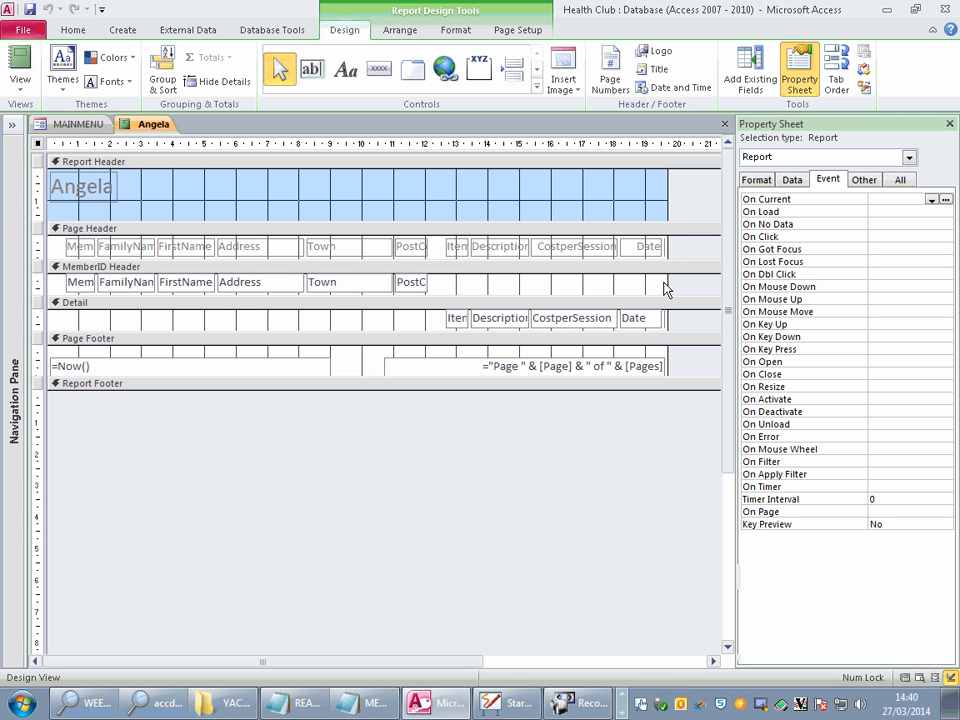
pyautogui.moveTo(666, 283); pyautogui.dragTo(714, 281)
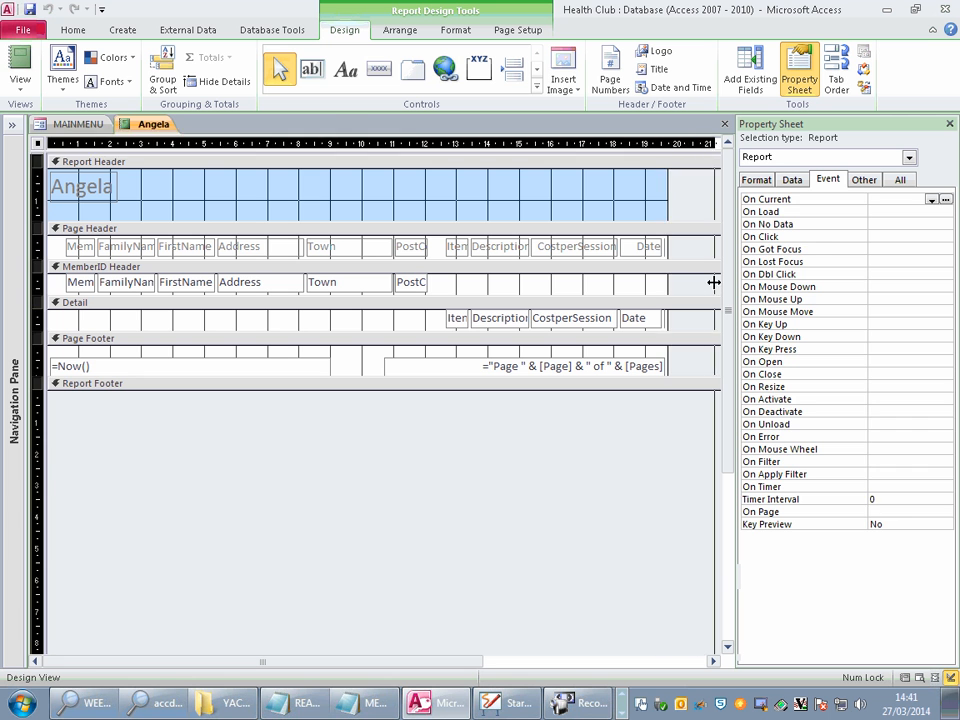
# Step: Widen the Date text box in the Detail section and the Date label in the Page Header
pyautogui.click(657, 320)
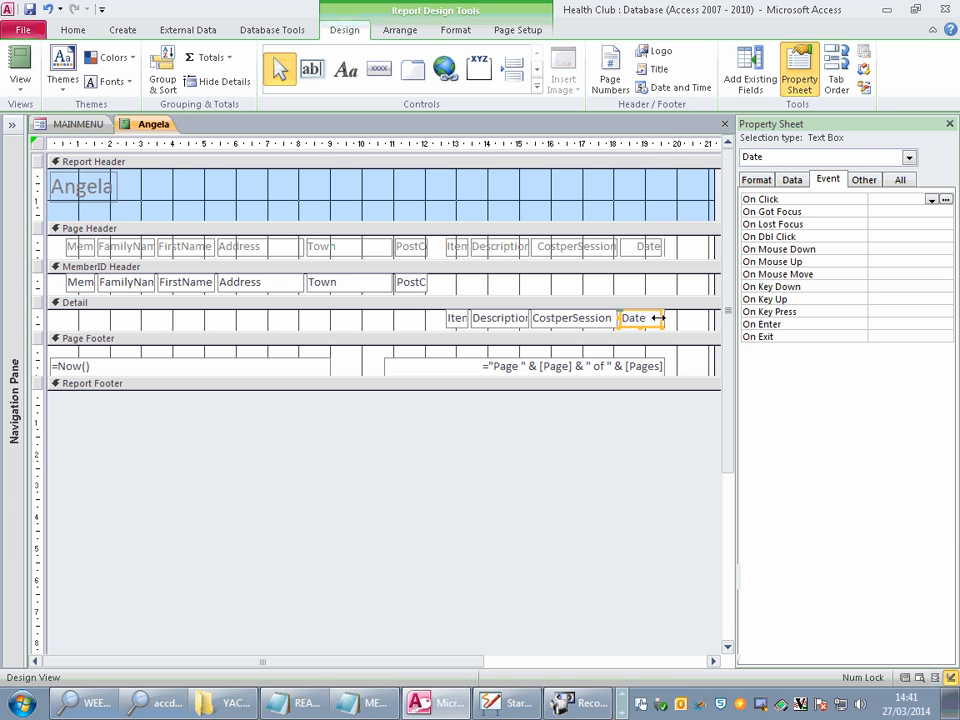
pyautogui.moveTo(660, 318); pyautogui.dragTo(693, 318)
pyautogui.click(656, 249)
pyautogui.moveTo(664, 246); pyautogui.dragTo(678, 246)
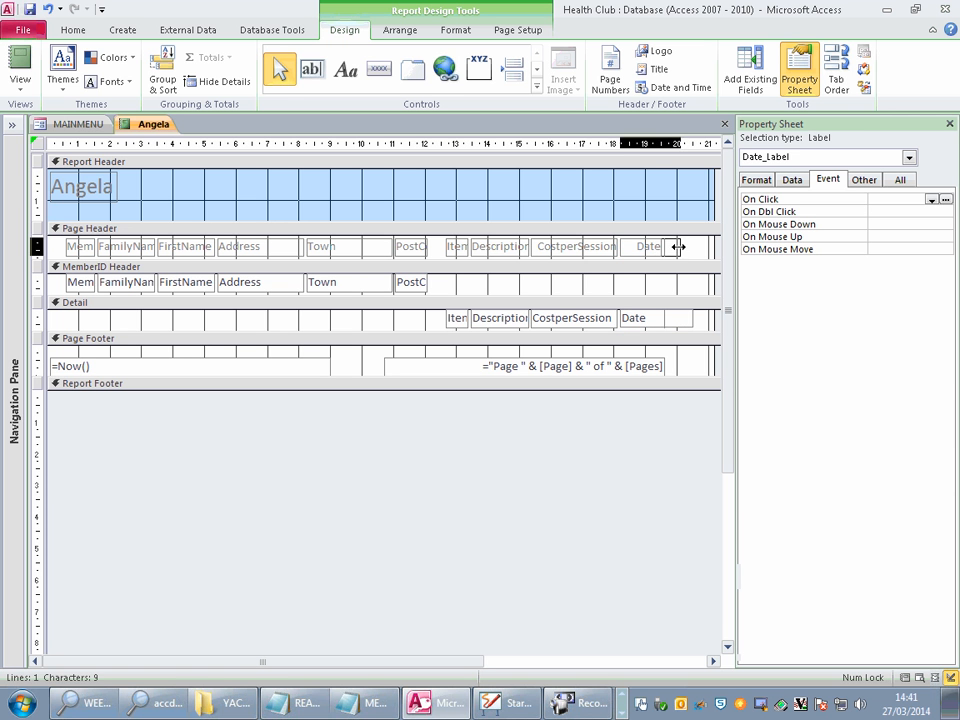
# Step: Preview the report in Report View, then close it and save the design changes
pyautogui.click(31, 55)
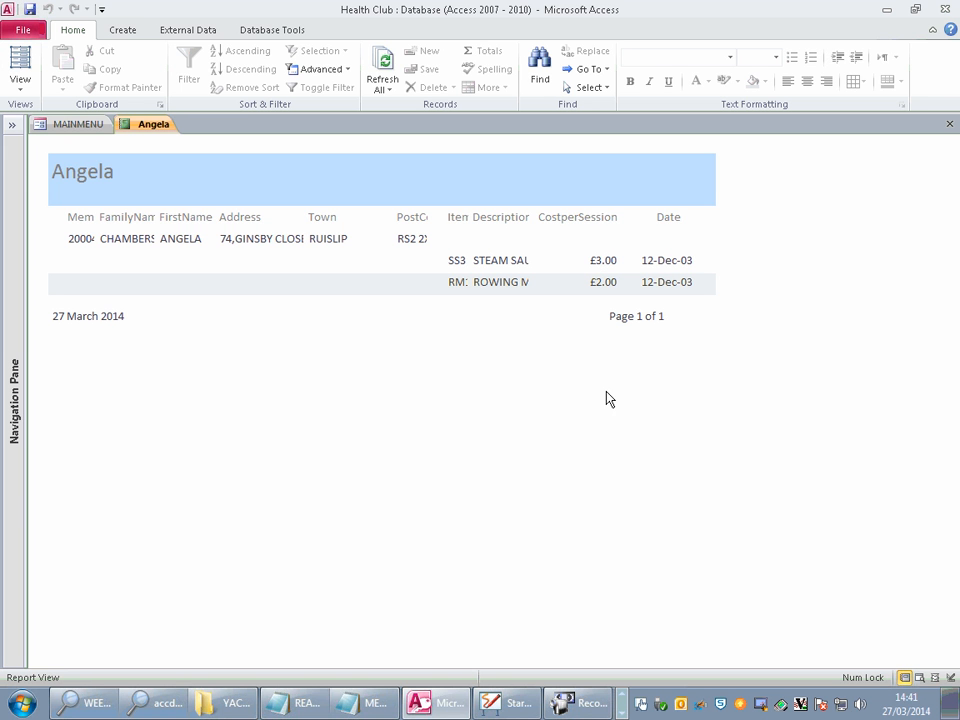
pyautogui.click(949, 125)
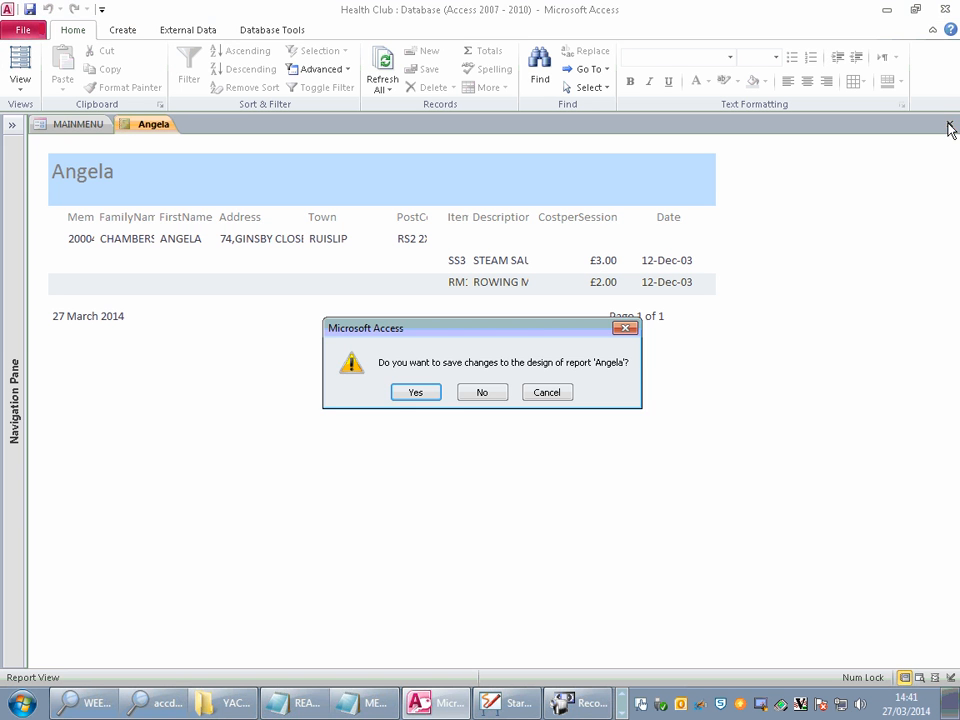
pyautogui.click(416, 395)
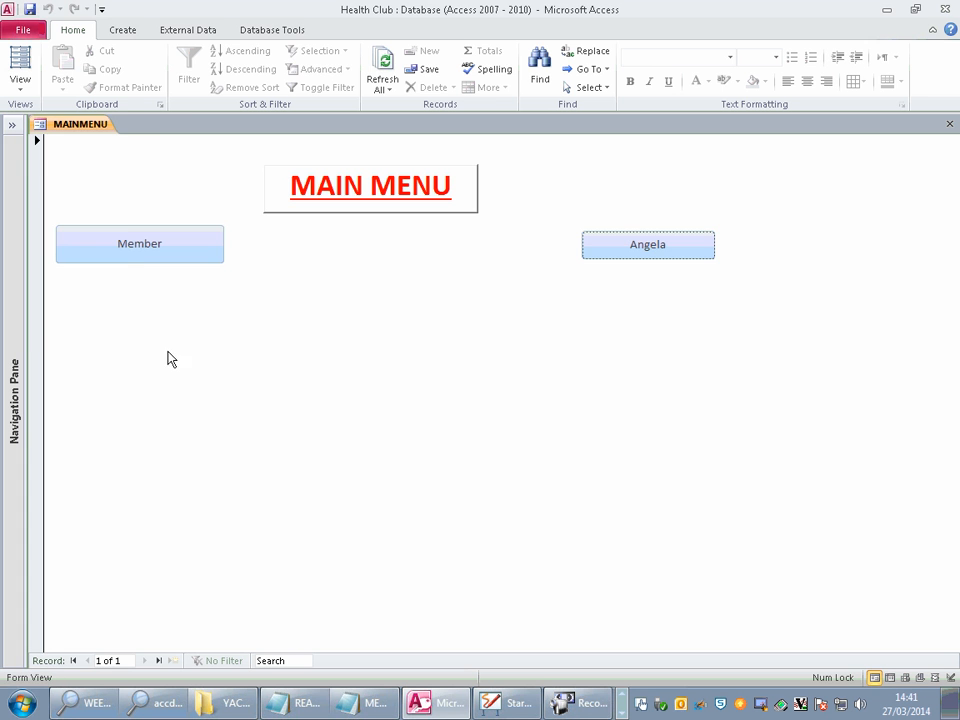
# Step: Return MAINMENU to Design View and place a third command button centrally at the foot of the Detail section
pyautogui.click(20, 80)
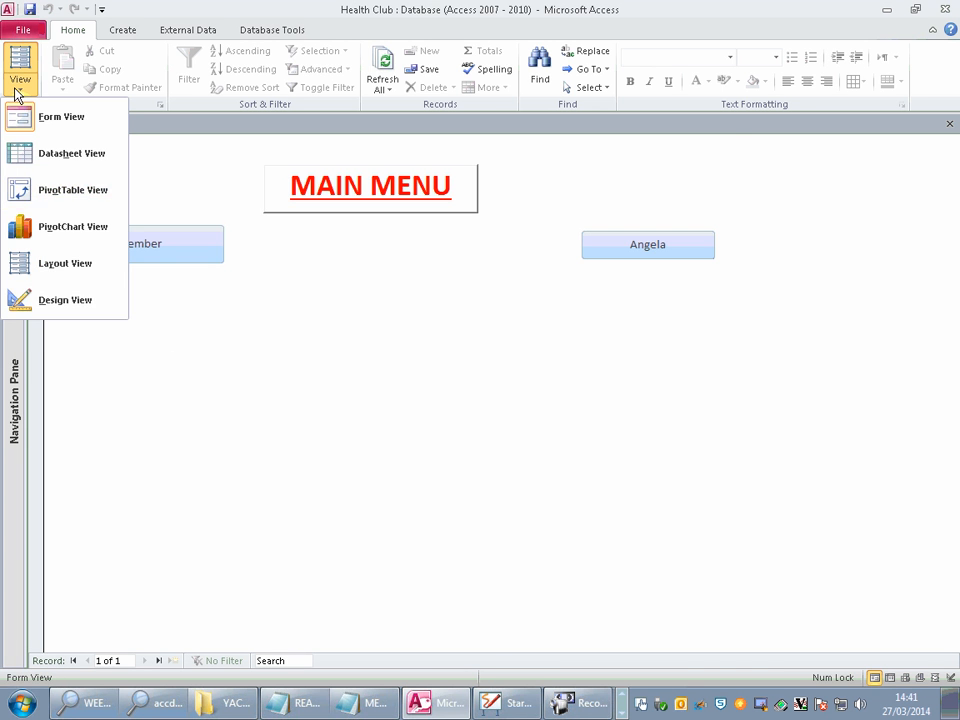
pyautogui.click(82, 291)
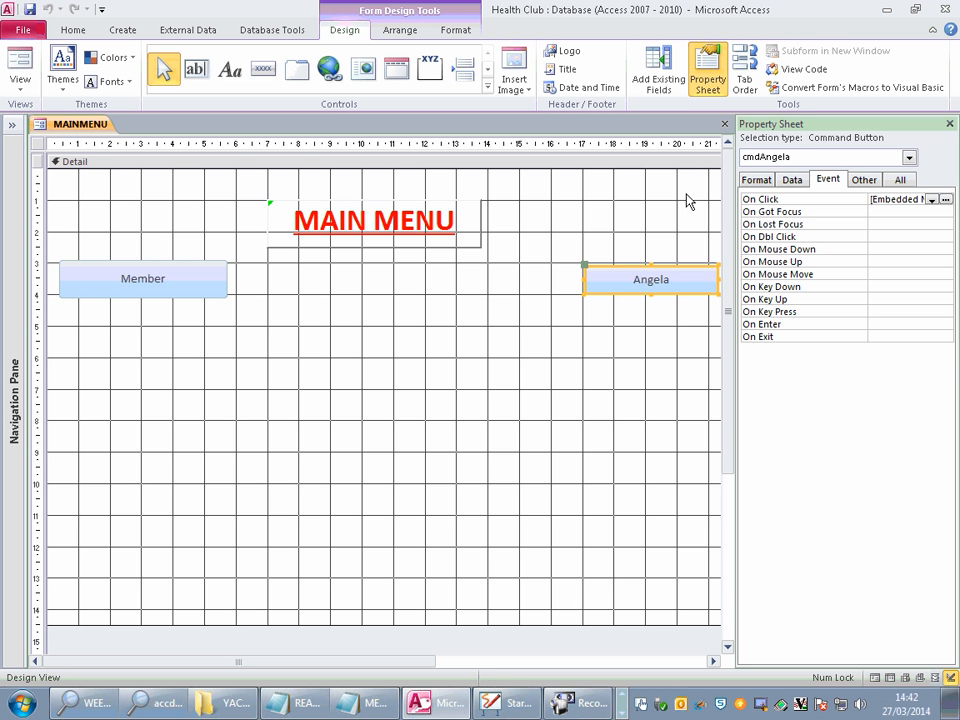
pyautogui.click(267, 76)
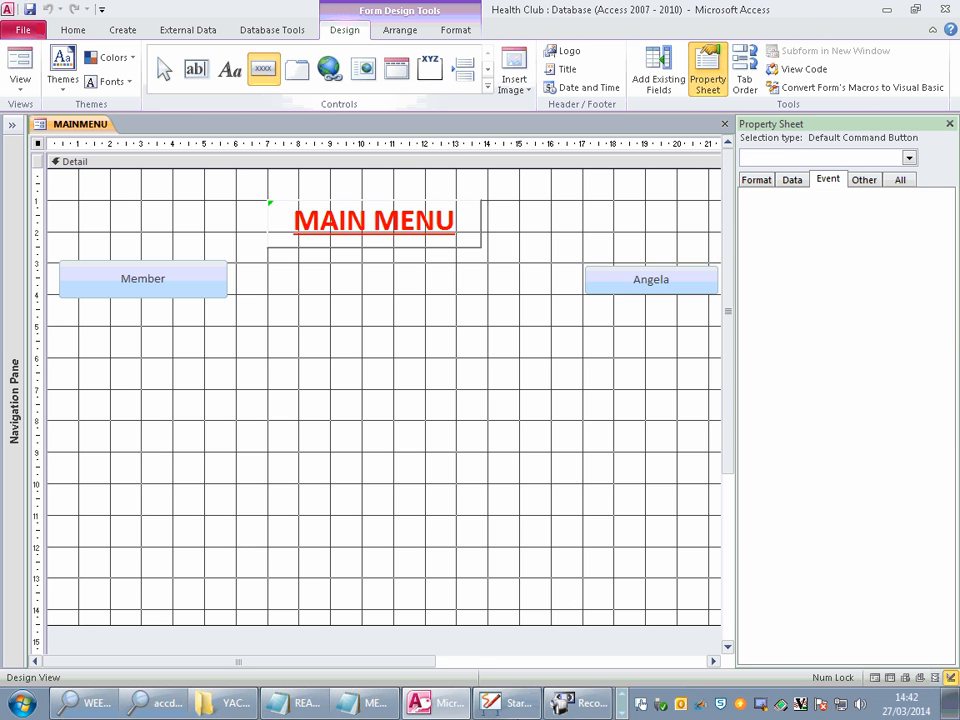
pyautogui.click(322, 618)
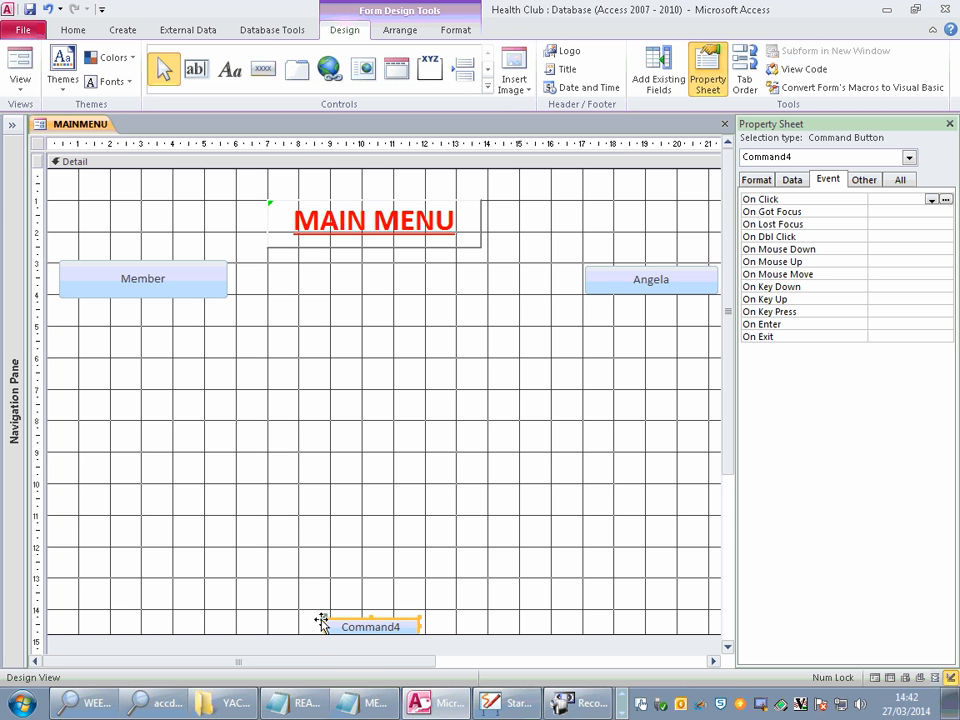
# Step: Extend the Detail section's height to about 16 cm and make the new button about 0.8 cm tall
pyautogui.moveTo(314, 634); pyautogui.dragTo(317, 651)
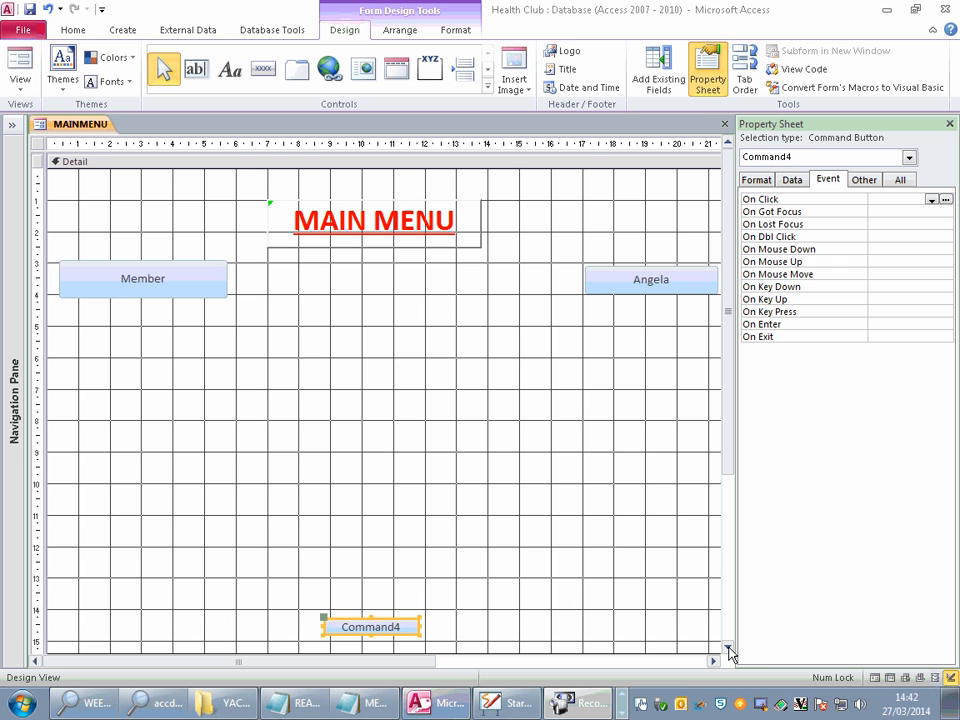
pyautogui.scroll(-5, 726, 647)
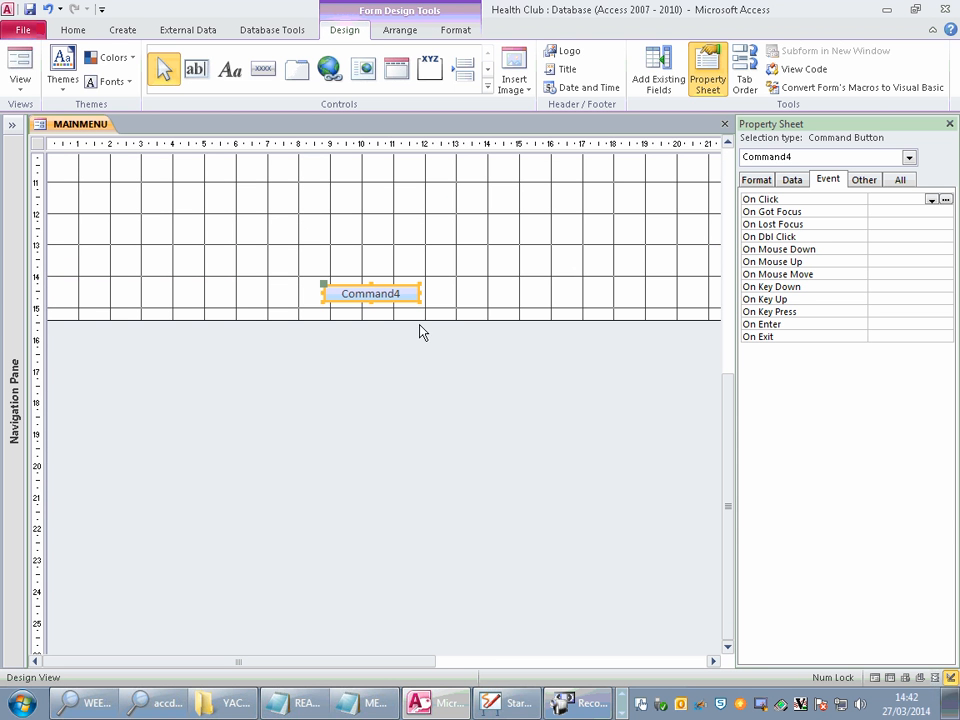
pyautogui.moveTo(420, 318); pyautogui.dragTo(421, 343)
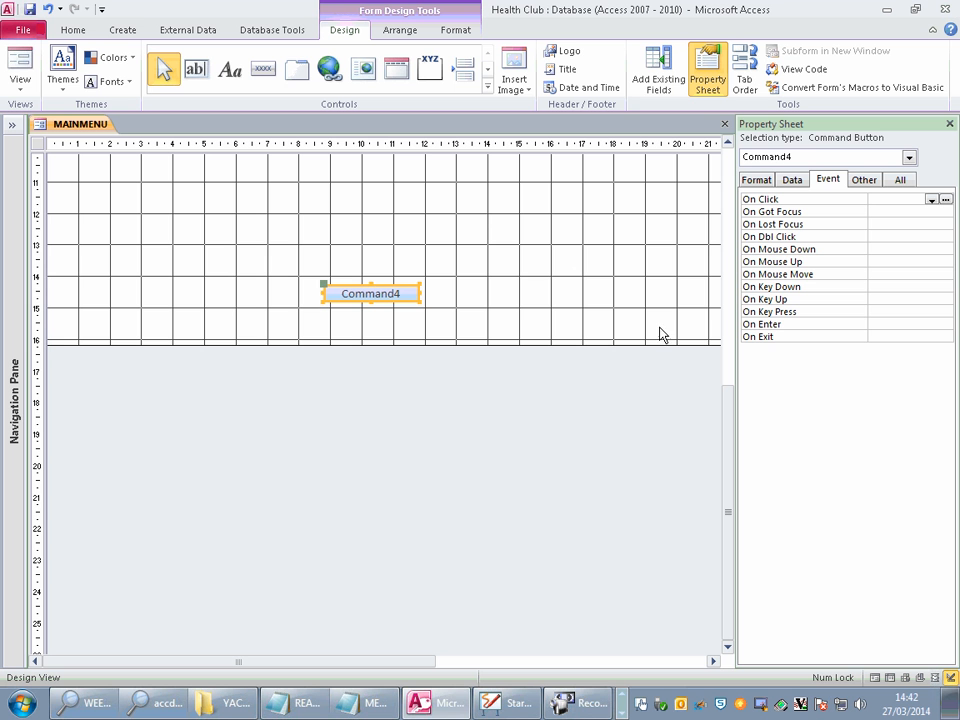
pyautogui.moveTo(371, 301); pyautogui.dragTo(373, 319)
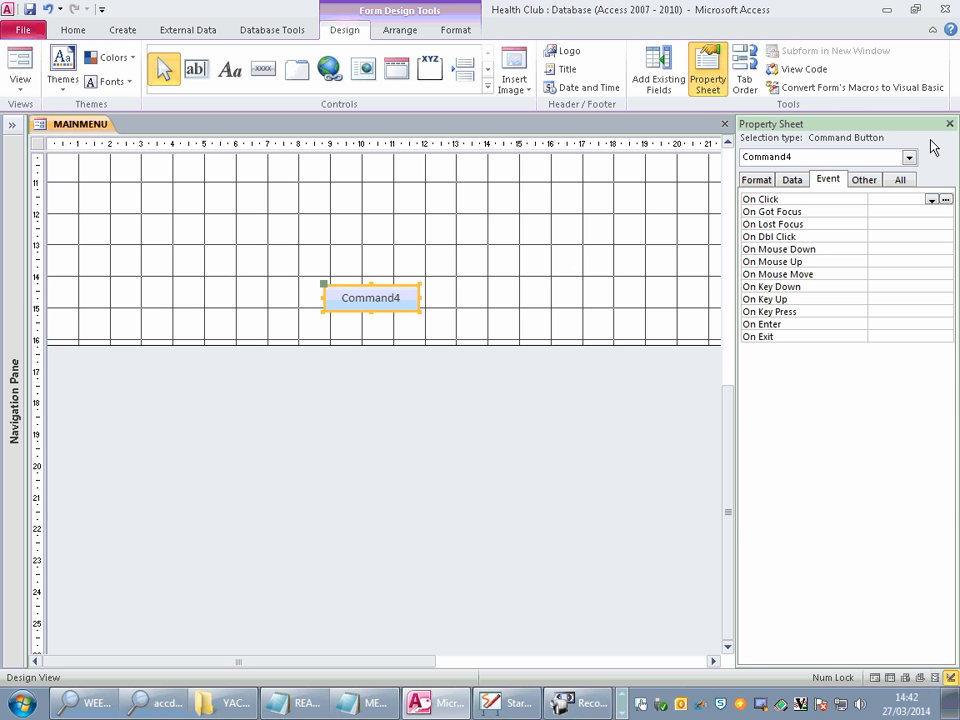
# Step: Rename the new command button at the foot of the Detail section as cmdE&xit
pyautogui.click(898, 181)
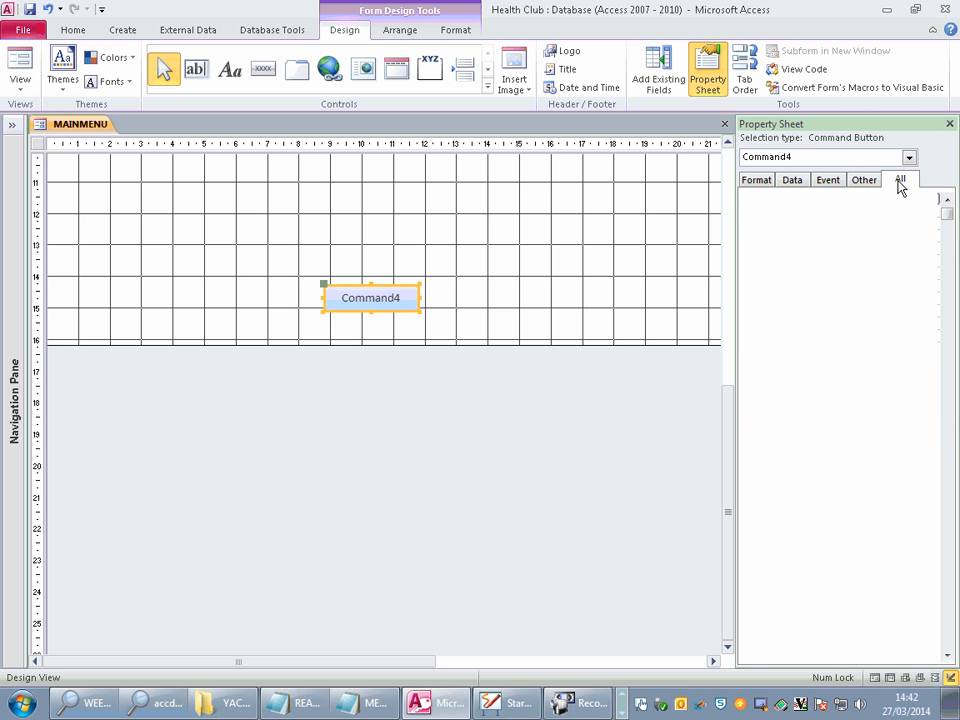
pyautogui.click(949, 207)
pyautogui.click(919, 199)
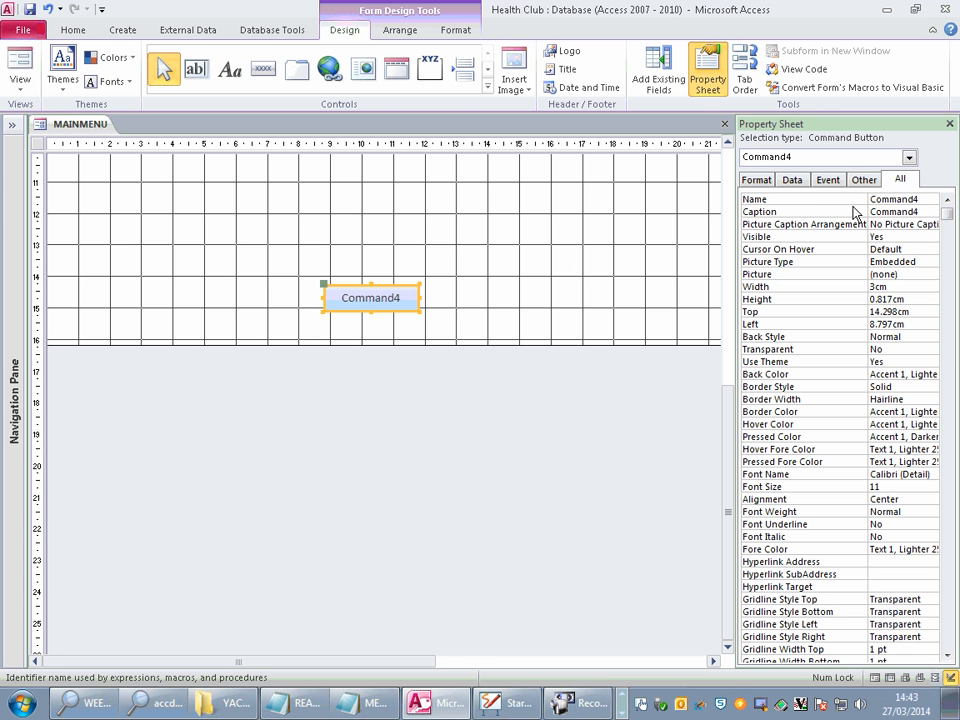
pyautogui.press('BackSpace')
pyautogui.press('BackSpace')
pyautogui.press('BackSpace')
pyautogui.press('BackSpace')
pyautogui.press('BackSpace')
pyautogui.press('BackSpace')
pyautogui.press('BackSpace')
pyautogui.press('BackSpace')
pyautogui.write('cmd')
pyautogui.press('BackSpace')
pyautogui.write('n')
pyautogui.press('BackSpace')
pyautogui.write('d')
pyautogui.press('capslock')
pyautogui.write('E')
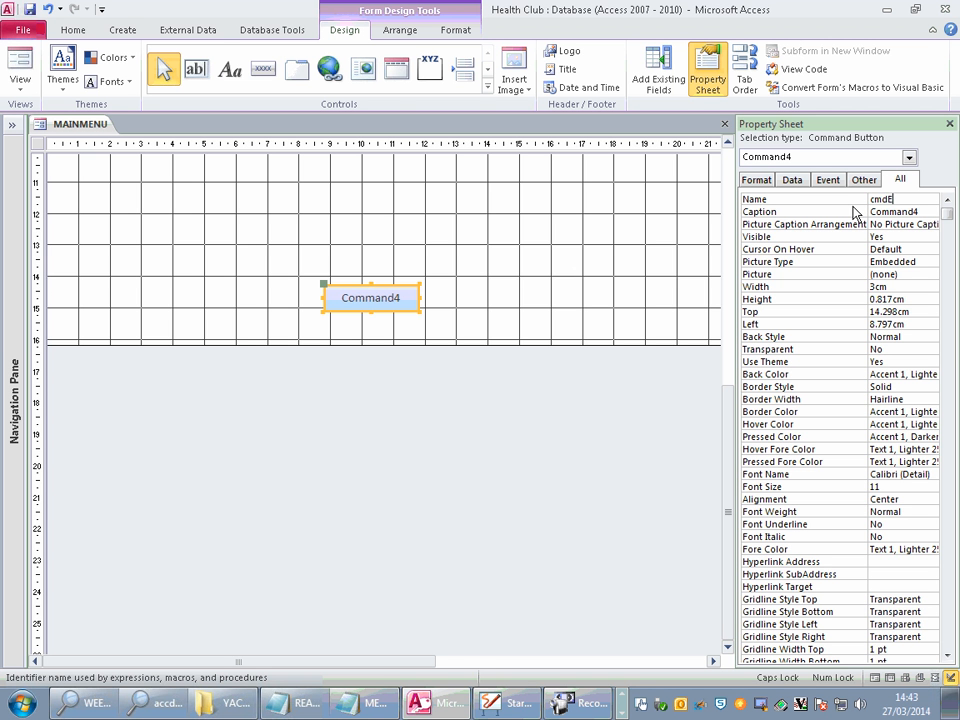
pyautogui.press('BackSpace')
pyautogui.press('capslock')
pyautogui.write('exit')
pyautogui.press('BackSpace')
pyautogui.press('BackSpace')
pyautogui.press('BackSpace')
pyautogui.press('BackSpace')
pyautogui.press('BackSpace')
pyautogui.write('ex')
pyautogui.press('BackSpace')
pyautogui.press('BackSpace')
pyautogui.press('capslock')
pyautogui.write('E')
pyautogui.press('capslock')
pyautogui.write('xi')
pyautogui.press('BackSpace')
pyautogui.write('i&t')
pyautogui.press('Return')
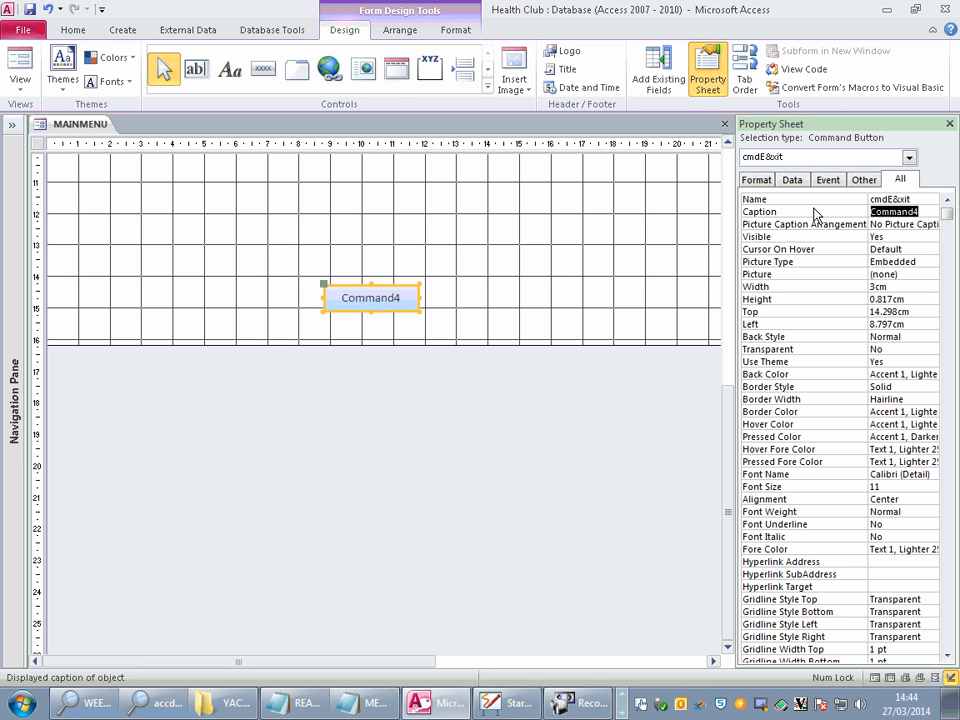
# Step: Set the button's caption to E&XIT so that the X becomes its underlined access key
pyautogui.press('capslock')
pyautogui.write('E')
pyautogui.press('capslock')
pyautogui.write('&')
pyautogui.press('capslock')
pyautogui.write('XI')
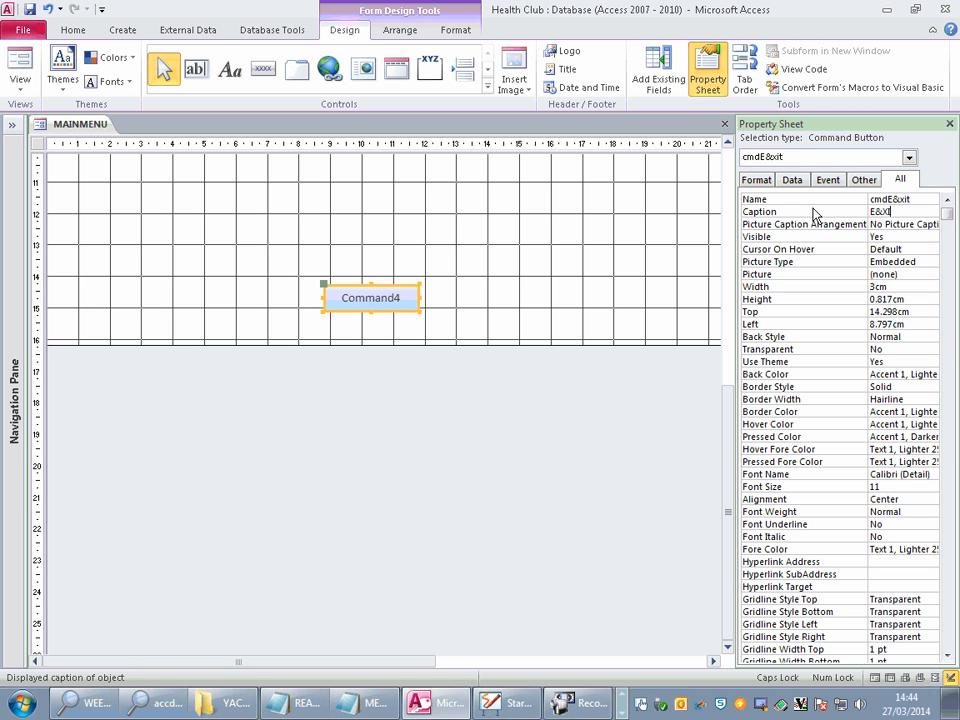
pyautogui.write('T')
pyautogui.press('Return')
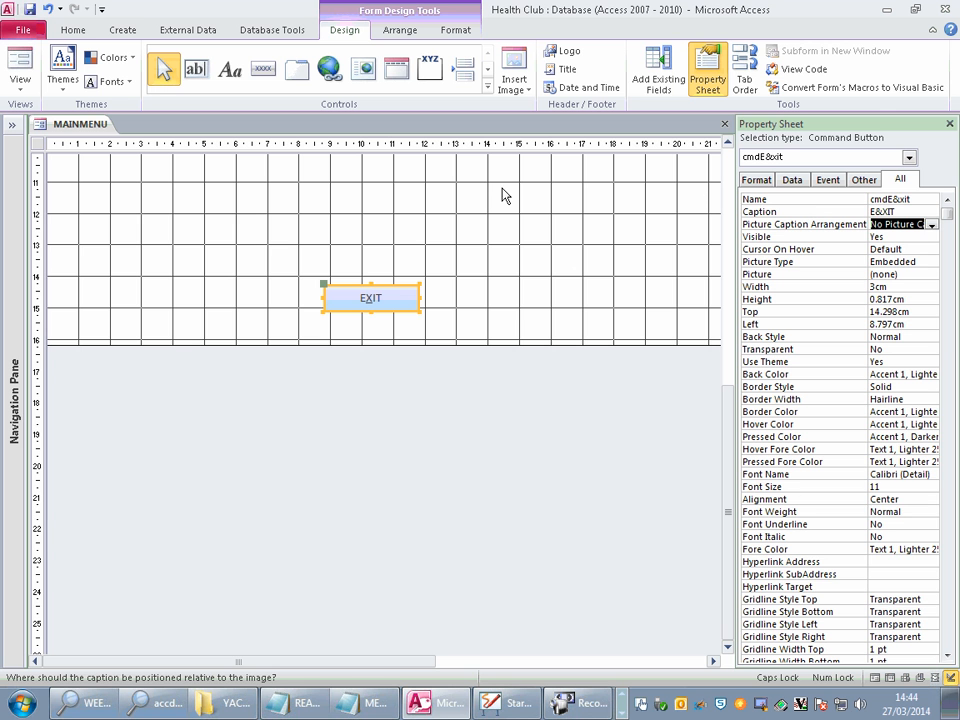
# Step: Remove the ampersand from the button's name so that it reads cmdExit
pyautogui.click(900, 199)
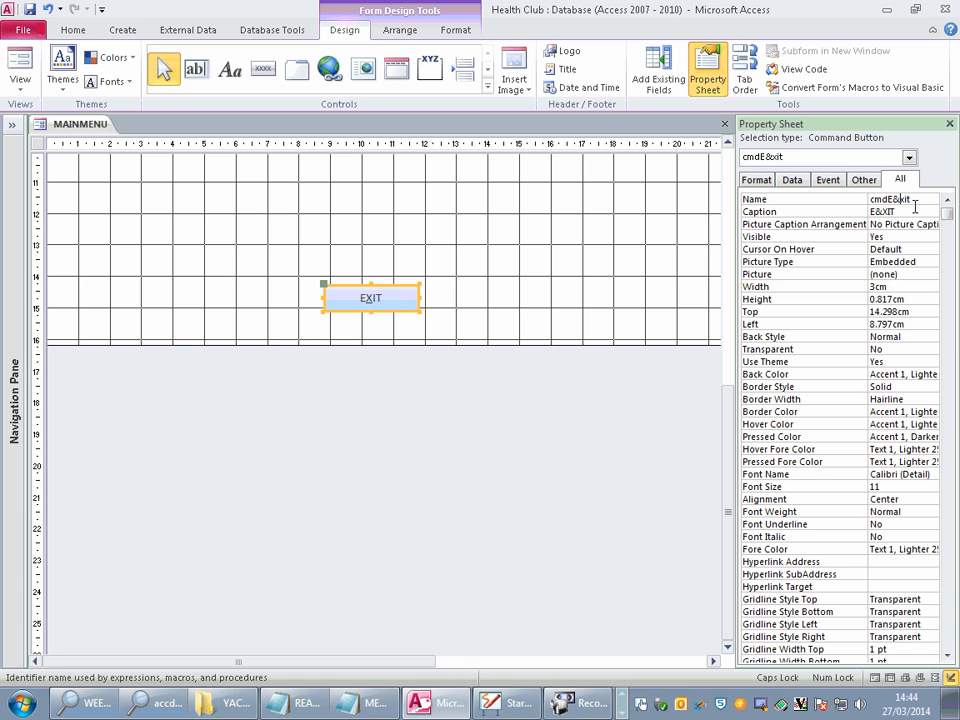
pyautogui.press('BackSpace')
pyautogui.press('Return')
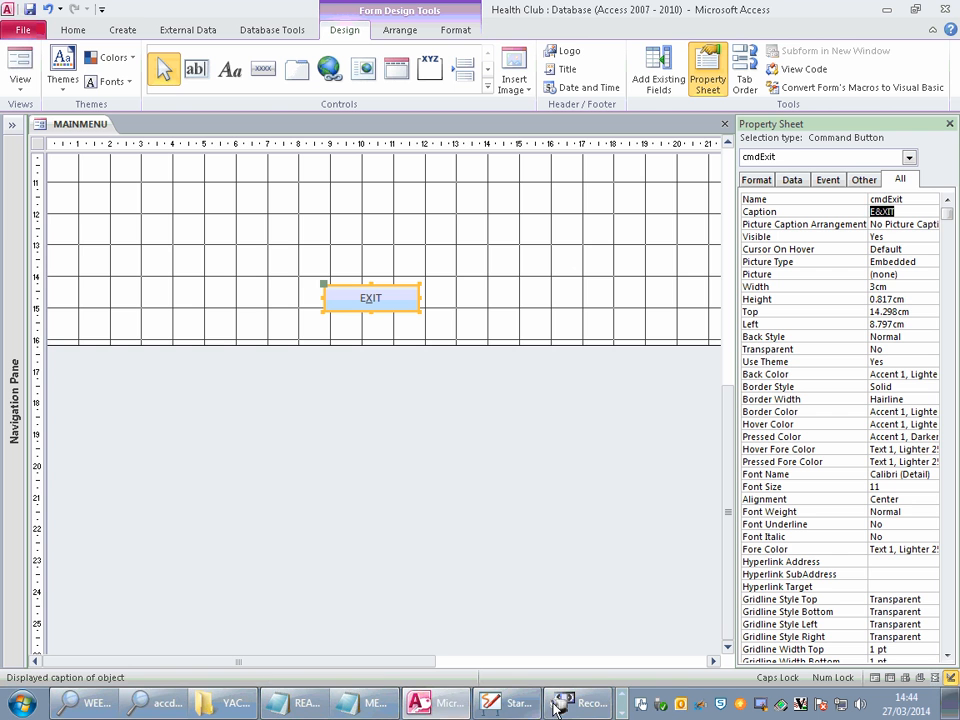
# Step: Switch to Microsoft Word's blank document and write E&XIT on its first line
pyautogui.scroll(-1, 268, 697)
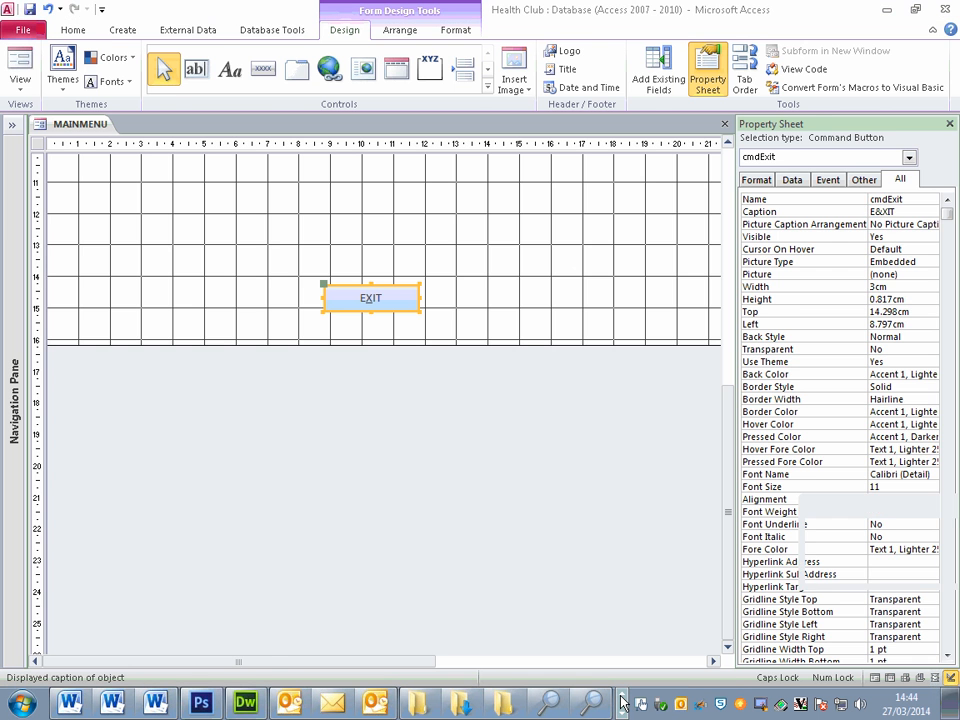
pyautogui.click(155, 703)
pyautogui.click(174, 700)
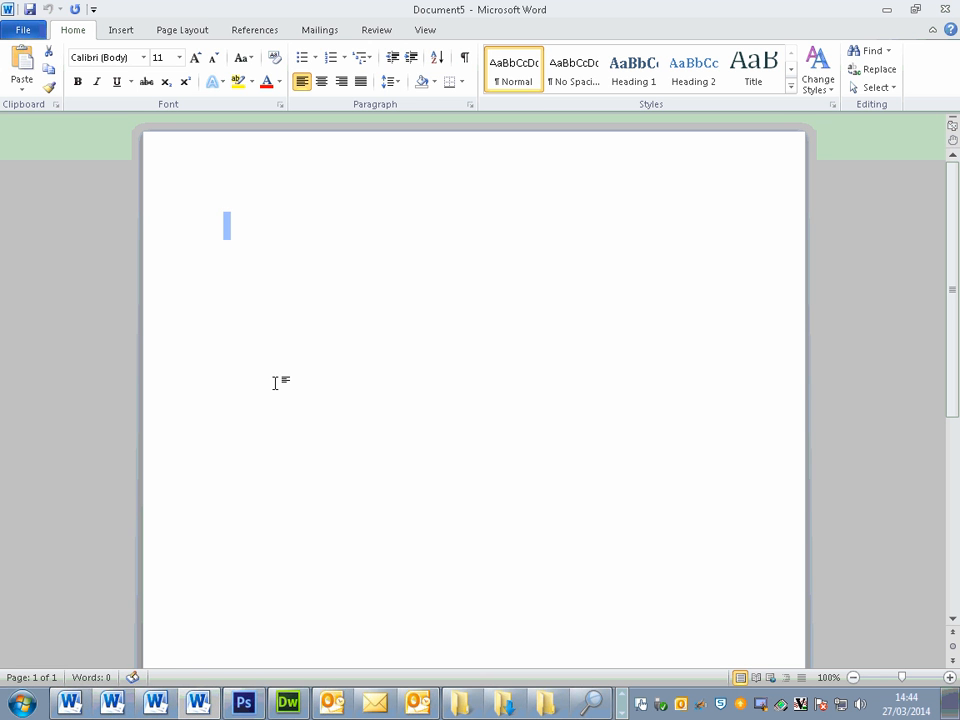
pyautogui.write('E&XIT')
# Step: Select the E&XIT text and enlarge its font size to 78 points
pyautogui.hotkey('ctrl', 'shift', '.')
pyautogui.hotkey('ctrl', 'shift', '.')
pyautogui.hotkey('ctrl', 'shift', '.')
pyautogui.hotkey('ctrl', 'shift', '.')
pyautogui.hotkey('ctrl', 'shift', '.')
pyautogui.hotkey('shift', 'Home')
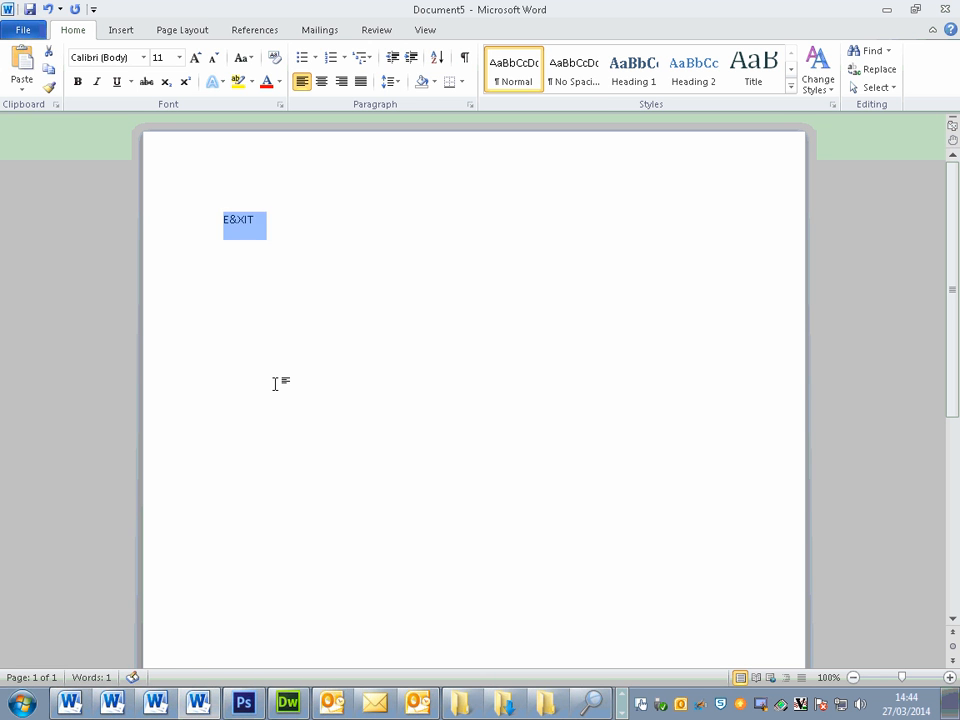
pyautogui.hotkey('ctrl', 'shift', '.')
pyautogui.hotkey('ctrl', 'shift', '.')
pyautogui.hotkey('ctrl', 'shift', '.')
pyautogui.hotkey('ctrl', 'shift', '.')
pyautogui.hotkey('ctrl', 'shift', '.')
pyautogui.hotkey('ctrl', 'shift', '.')
pyautogui.hotkey('ctrl', 'shift', '.')
pyautogui.hotkey('ctrl', 'shift', '.')
pyautogui.hotkey('ctrl', 'shift', '.')
pyautogui.hotkey('ctrl', 'shift', '.')
pyautogui.hotkey('ctrl', ']')
pyautogui.hotkey('ctrl', ']')
pyautogui.hotkey('ctrl', ']')
pyautogui.hotkey('ctrl', ']')
pyautogui.hotkey('ctrl', ']')
pyautogui.hotkey('ctrl', ']')
pyautogui.hotkey('ctrl', ']')
pyautogui.hotkey('ctrl', ']')
pyautogui.hotkey('ctrl', ']')
pyautogui.hotkey('ctrl', ']')
pyautogui.hotkey('ctrl', ']')
pyautogui.hotkey('ctrl', ']')
pyautogui.hotkey('ctrl', ']')
pyautogui.hotkey('ctrl', ']')
pyautogui.hotkey('ctrl', ']')
pyautogui.hotkey('ctrl', ']')
pyautogui.hotkey('ctrl', ']')
pyautogui.hotkey('ctrl', ']')
pyautogui.hotkey('ctrl', ']')
pyautogui.hotkey('ctrl', ']')
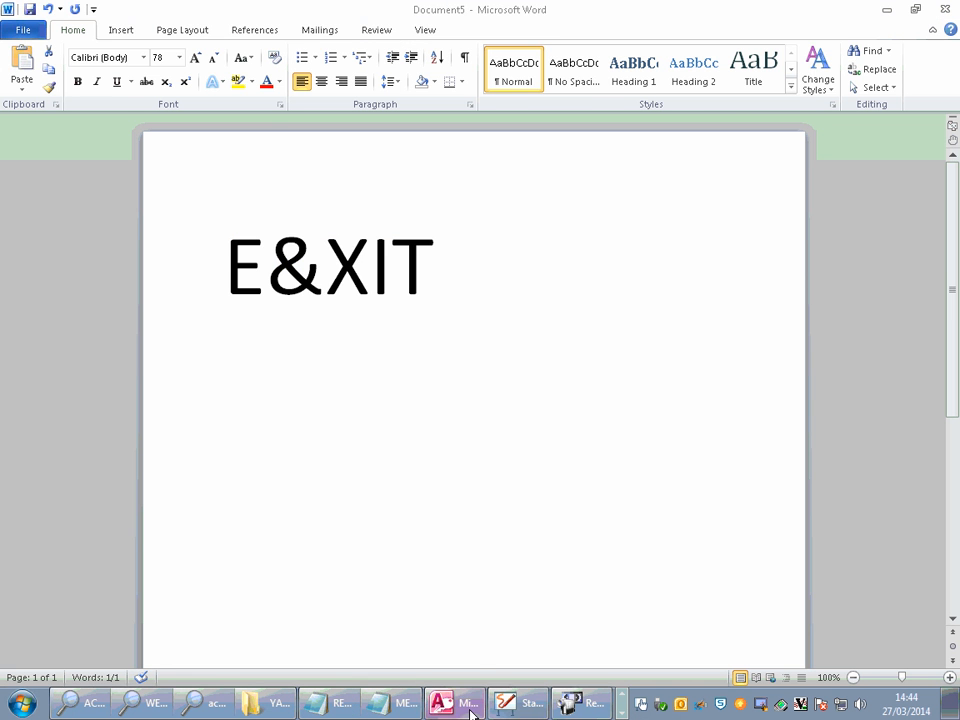
# Step: Switch back to Microsoft Access and start the Macro Builder for the EXIT button's On Click event
pyautogui.click(462, 705)
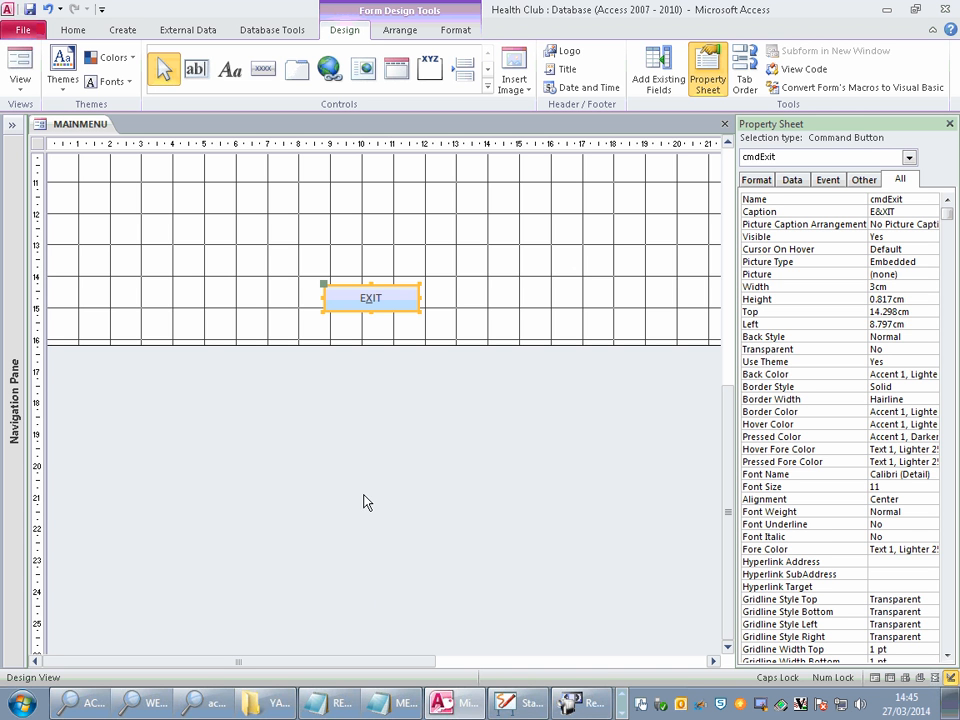
pyautogui.click(829, 181)
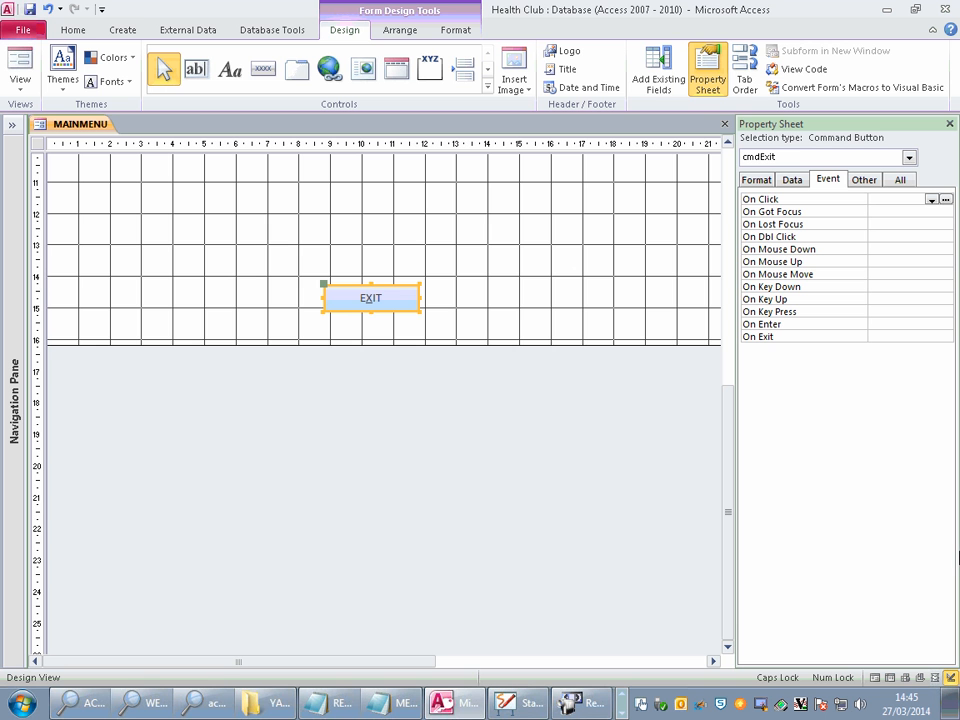
pyautogui.click(932, 200)
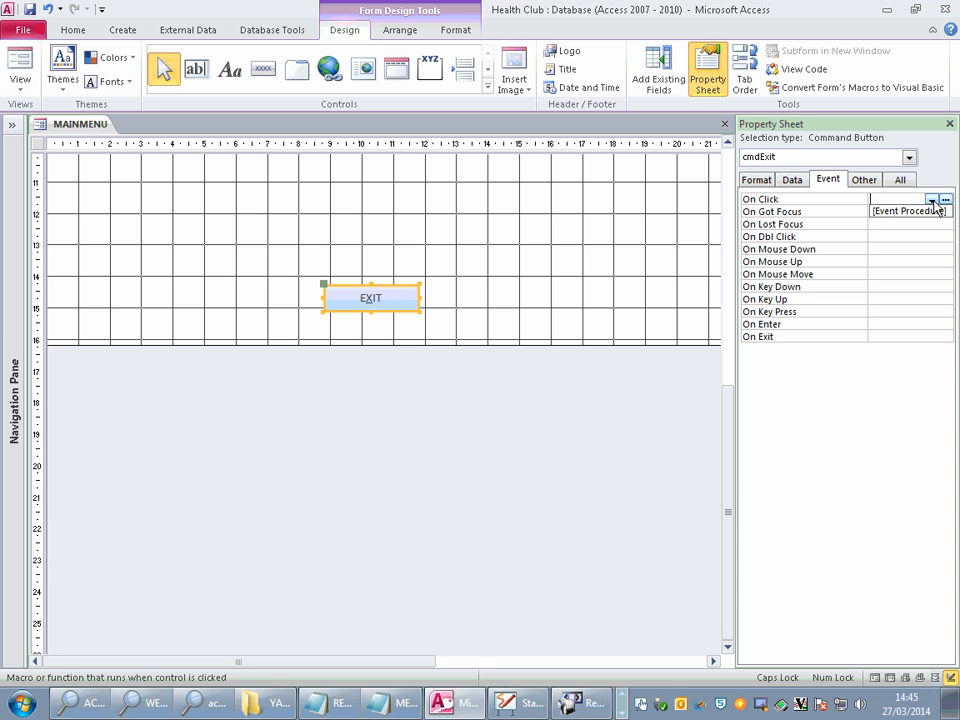
pyautogui.click(944, 200)
pyautogui.click(945, 201)
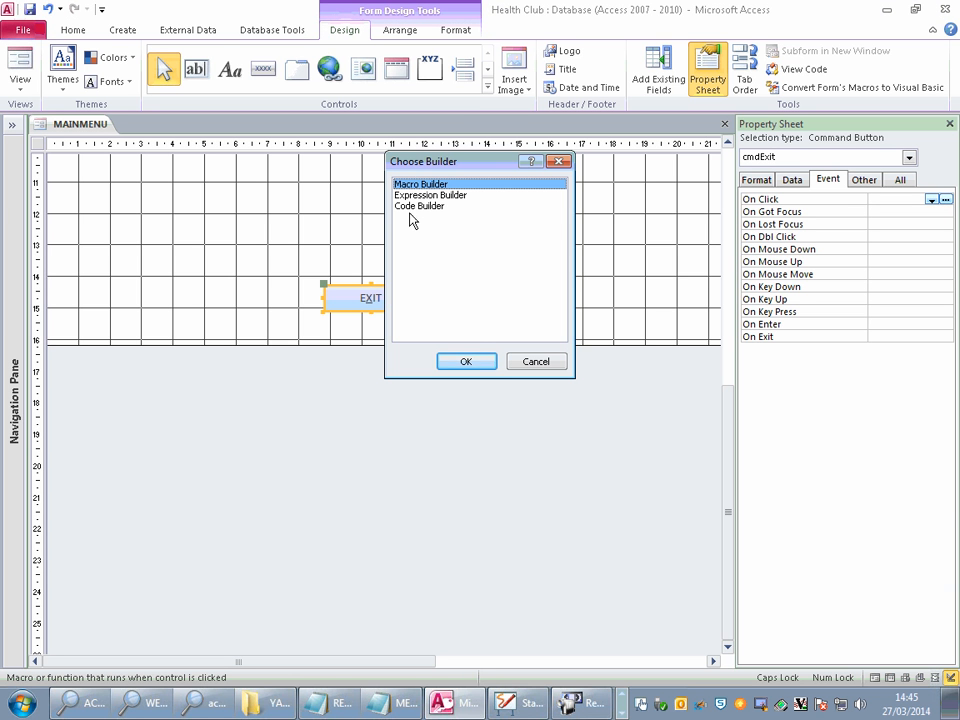
pyautogui.click(472, 361)
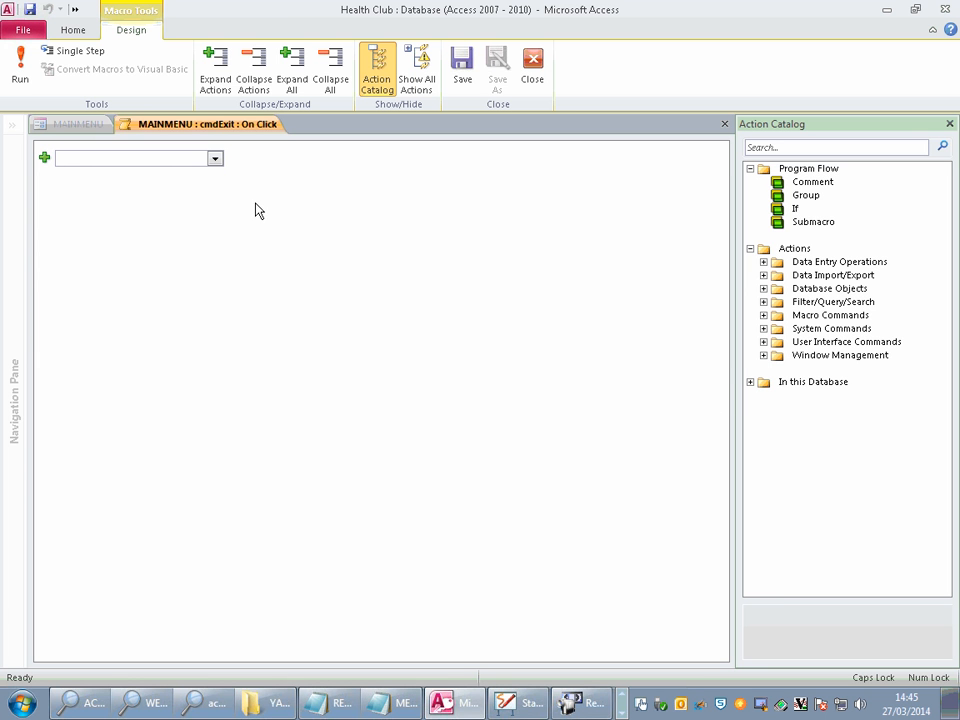
# Step: Add the CloseDatabase action to the EXIT button's macro, then close it and save the changes to the property
pyautogui.click(214, 158)
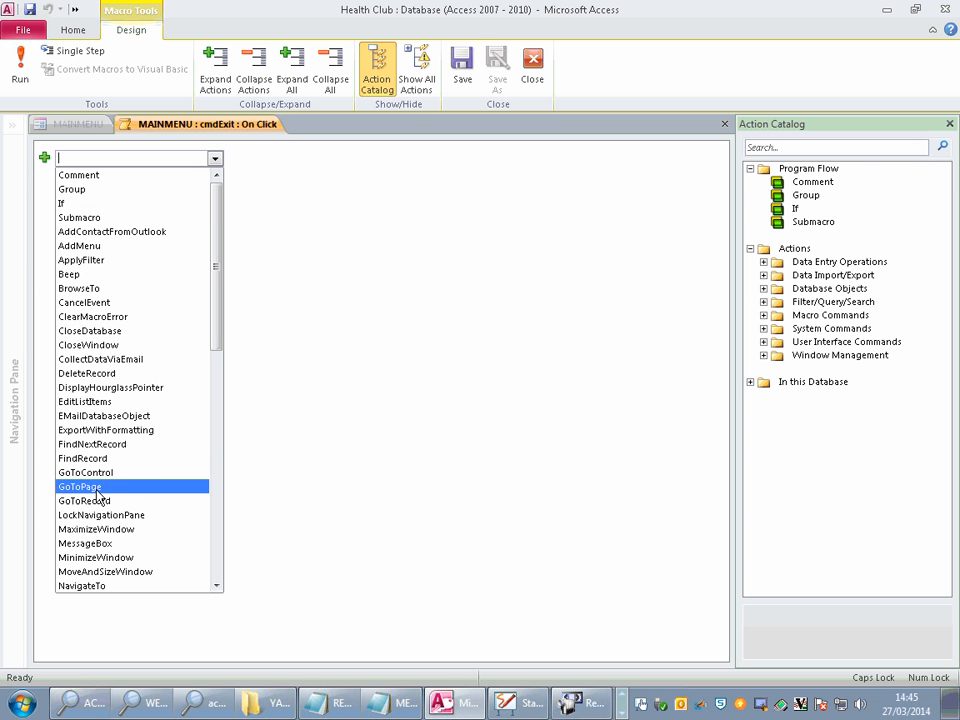
pyautogui.scroll(-6, 100, 495)
pyautogui.scroll(-7, 100, 495)
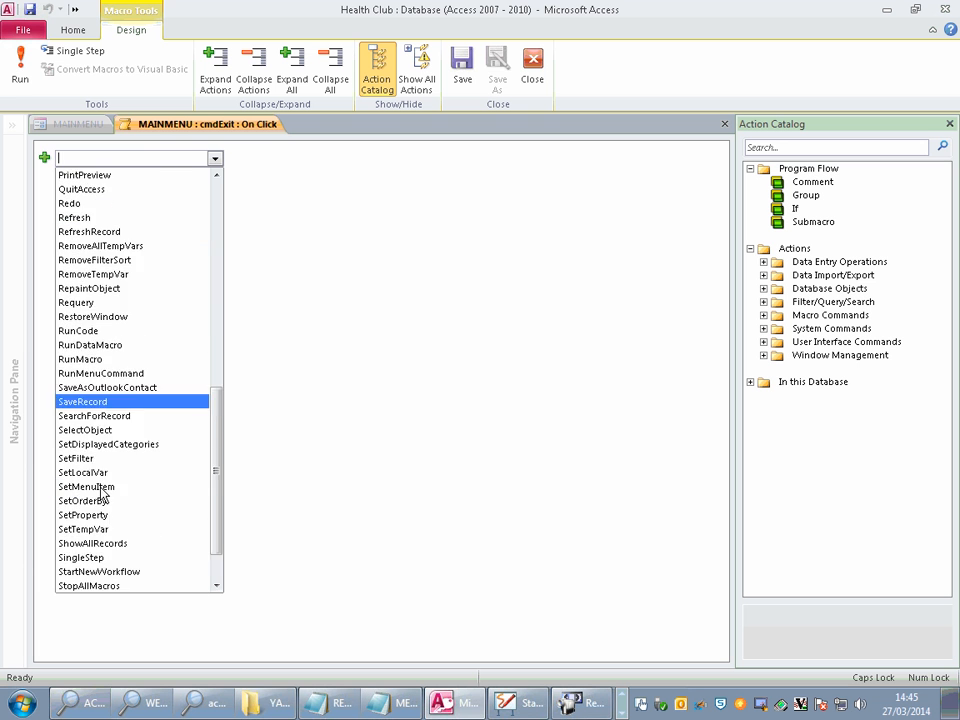
pyautogui.scroll(3, 104, 484)
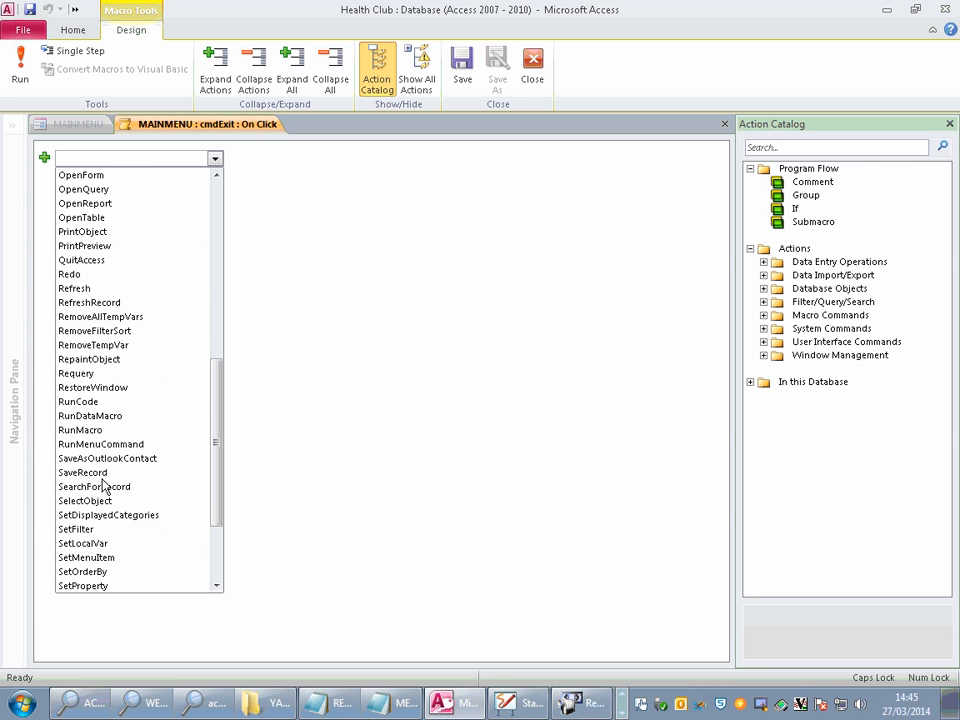
pyautogui.scroll(10, 104, 484)
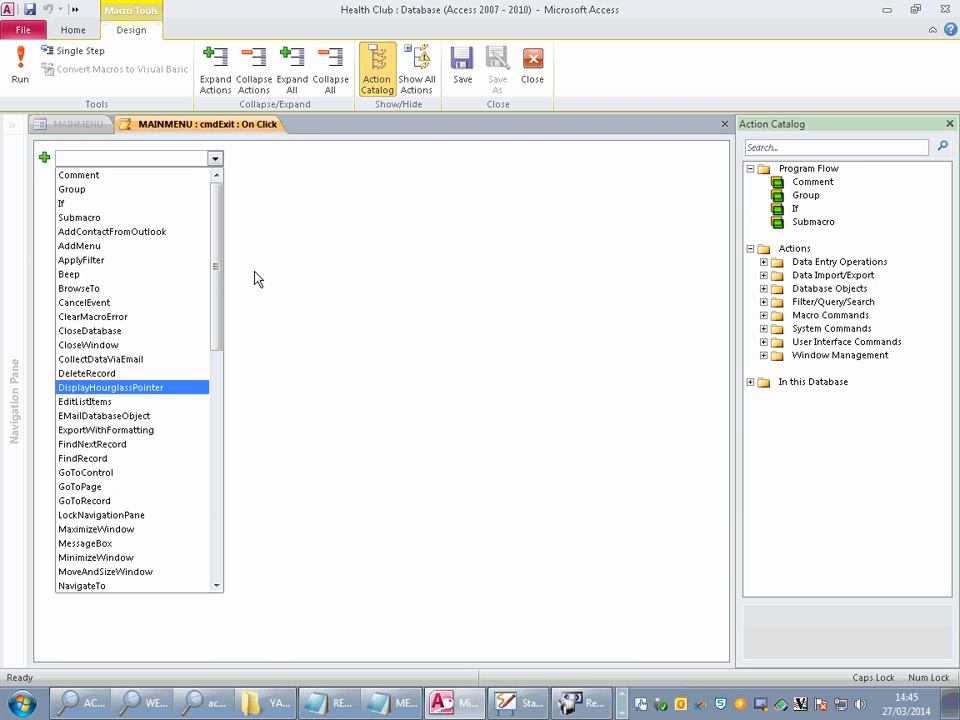
pyautogui.click(143, 332)
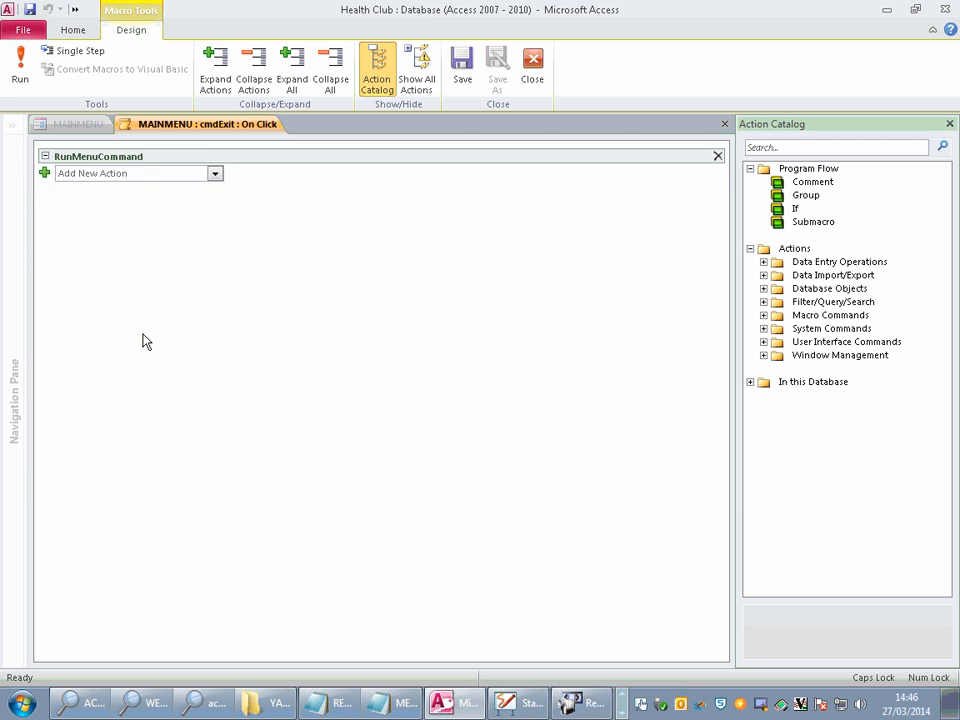
pyautogui.click(527, 68)
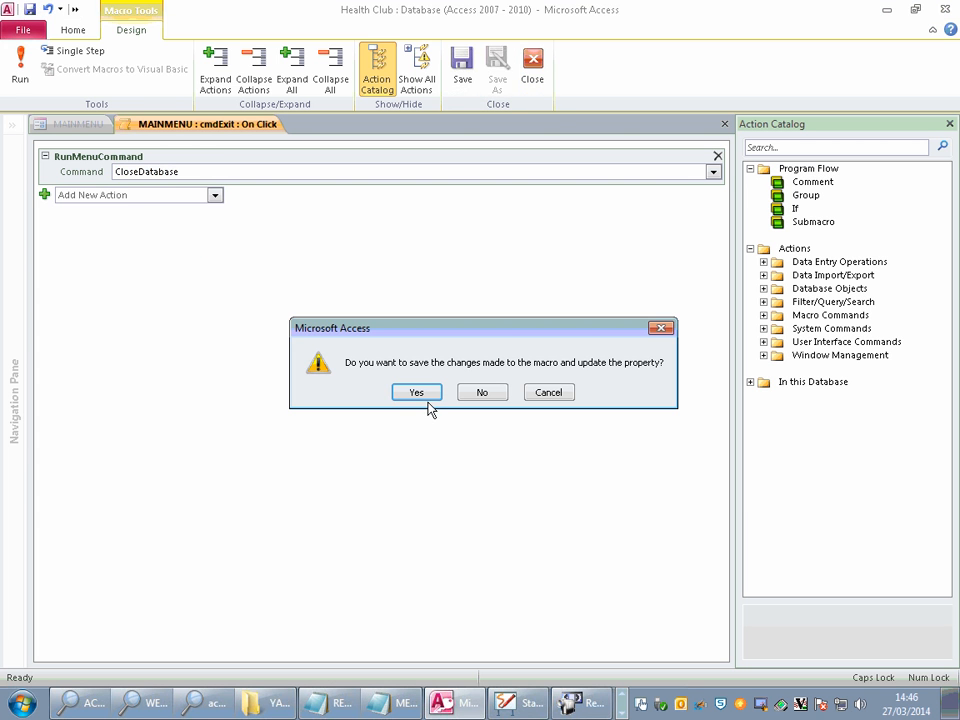
pyautogui.click(424, 394)
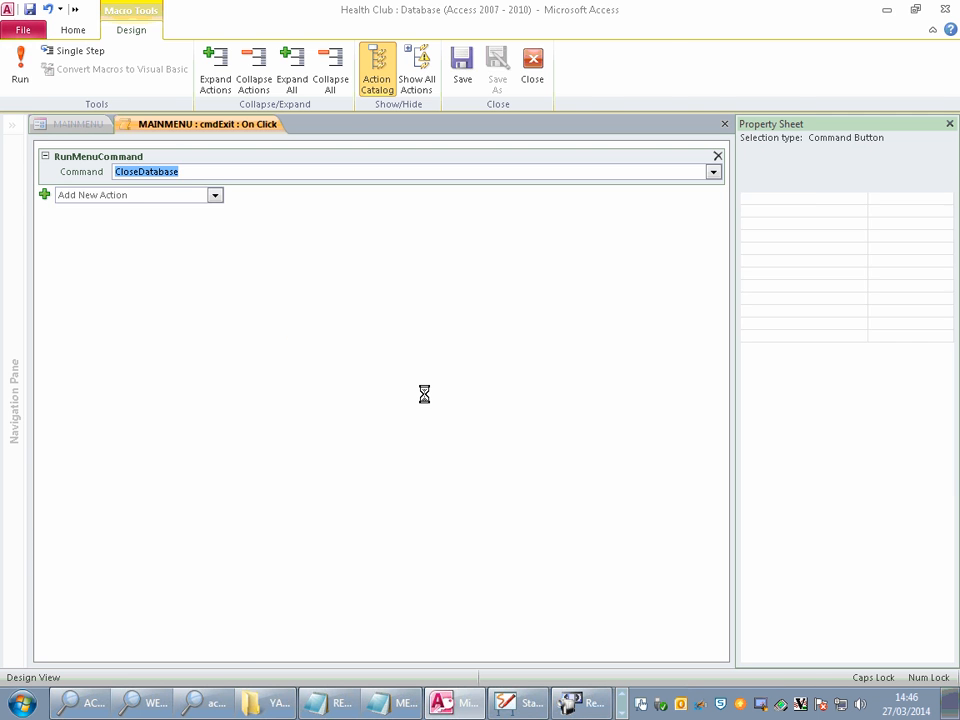
# Step: Display the MAINMENU form in Form View to check its command buttons
pyautogui.click(28, 84)
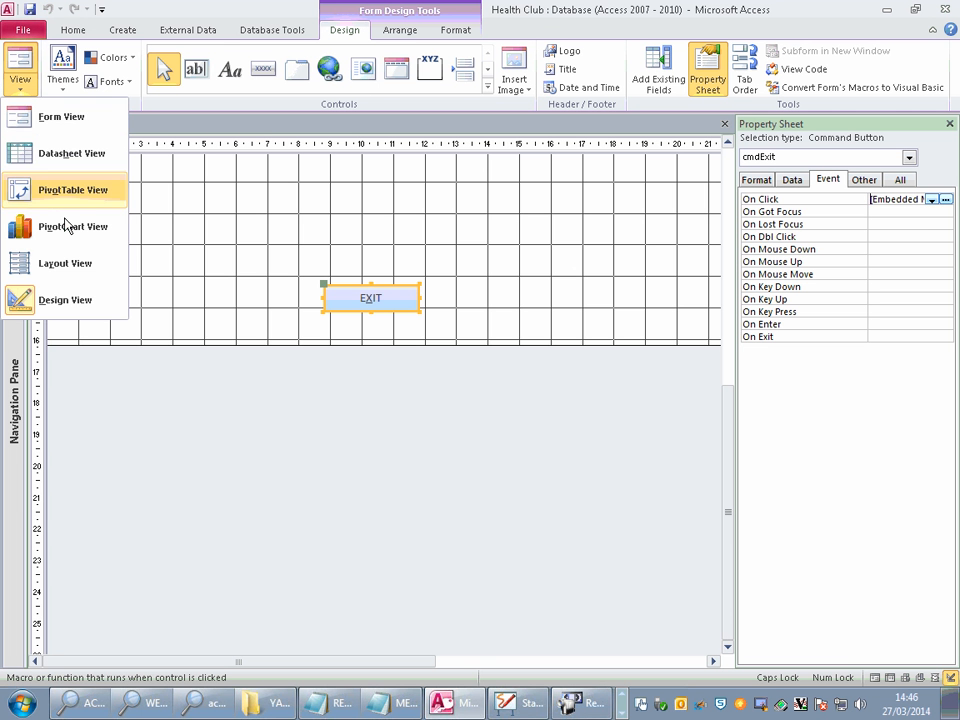
pyautogui.click(75, 125)
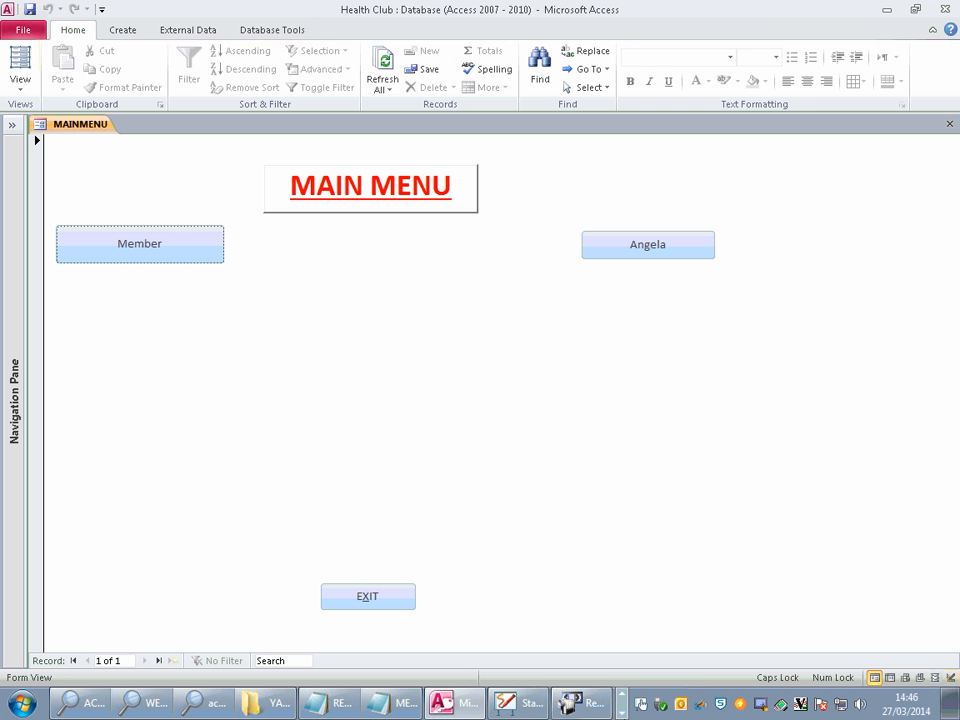